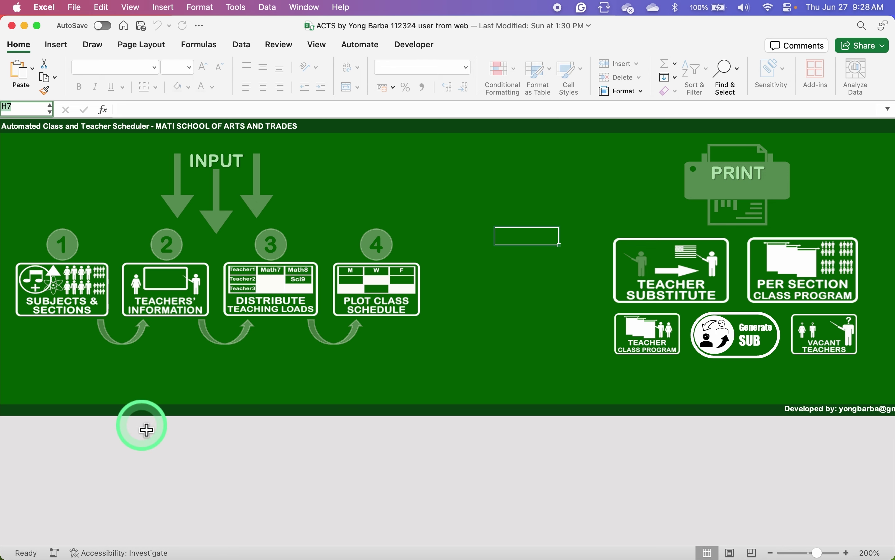
Look over the Subjects & Sections and Teachers' Information sheets, returning to the home sheet after each
left_click(73, 287)
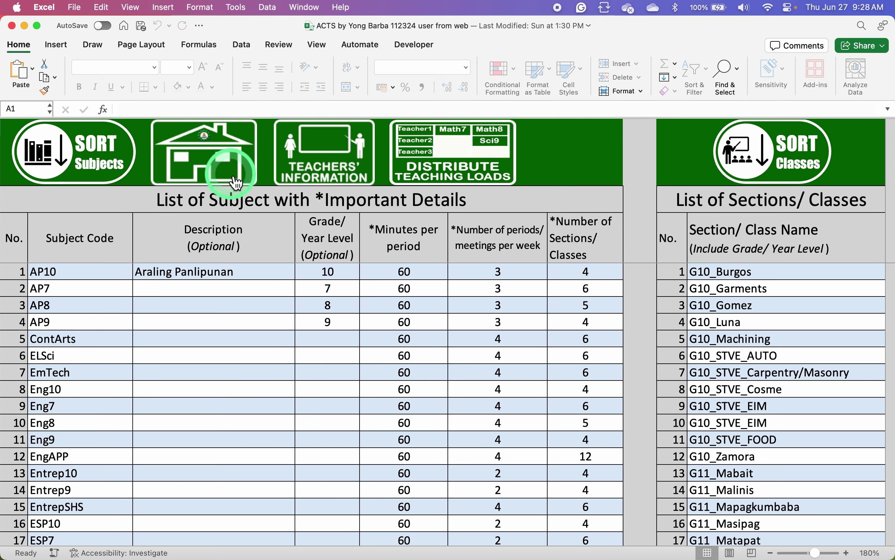
left_click(216, 169)
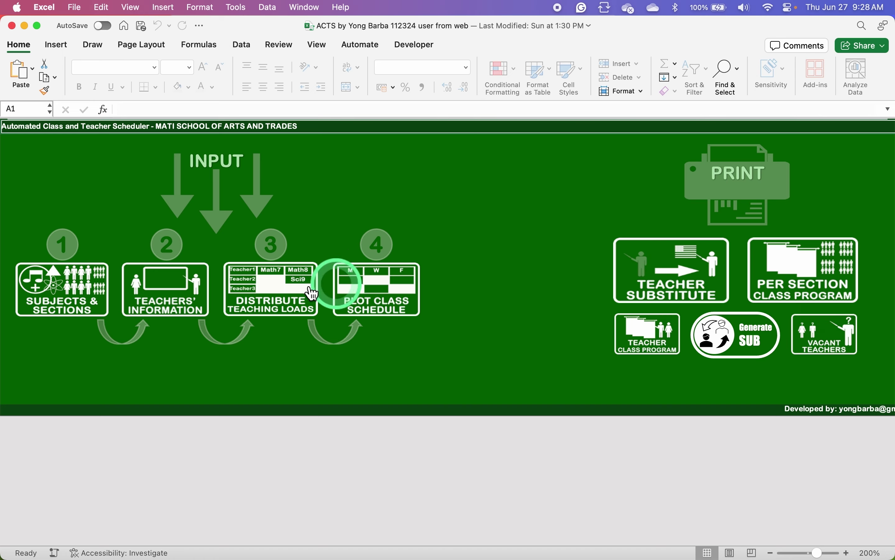
left_click(175, 299)
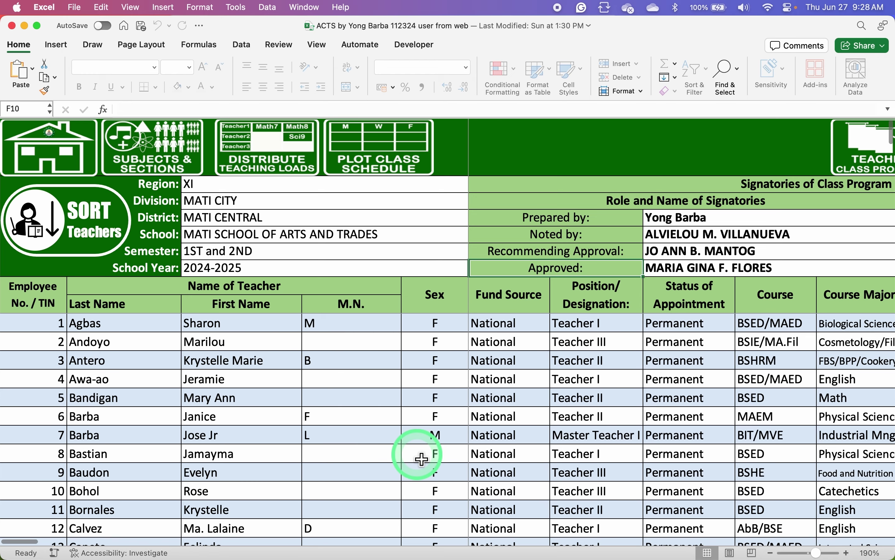
left_click(28, 126)
Review the Distribute Teaching Loads sheet, including its subject distribution counter, and return to the home sheet
left_click(314, 312)
left_click(414, 404)
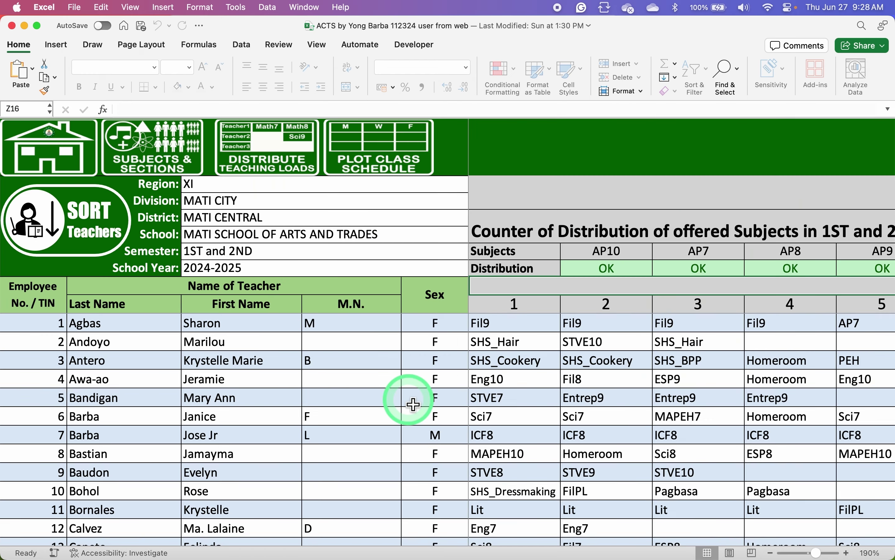
scroll(712, 425, "right", 15)
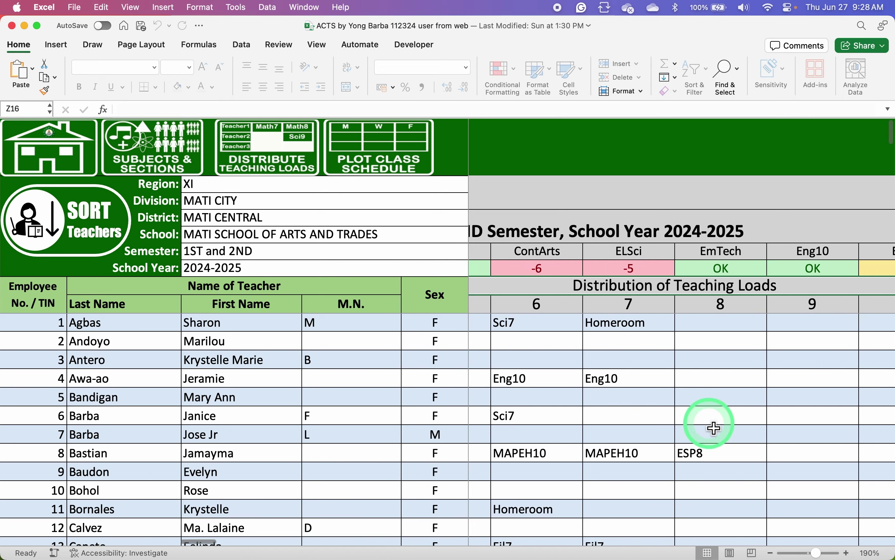
scroll(714, 427, "down", 1)
left_click(49, 146)
Examine the Plot Class Schedule sheet across its class sections and return to the home sheet
left_click(387, 302)
scroll(566, 396, "right", 10)
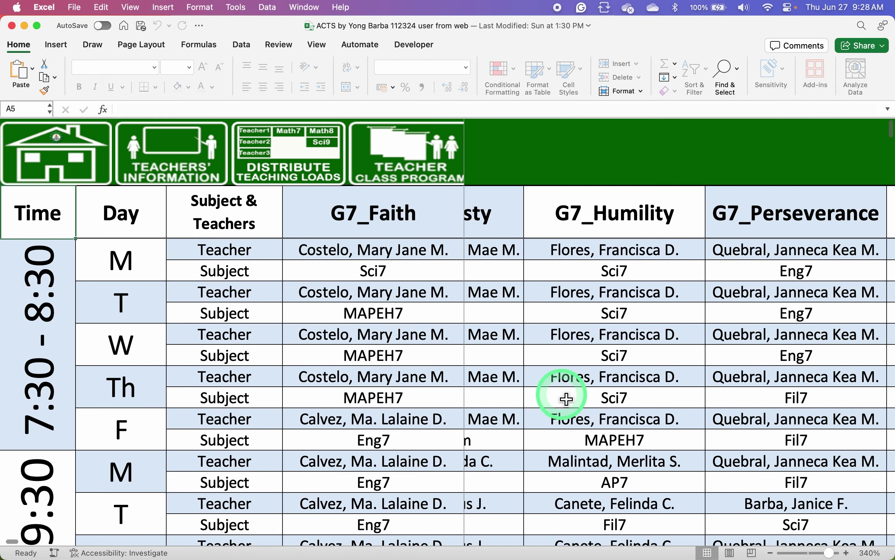
scroll(567, 399, "right", 10)
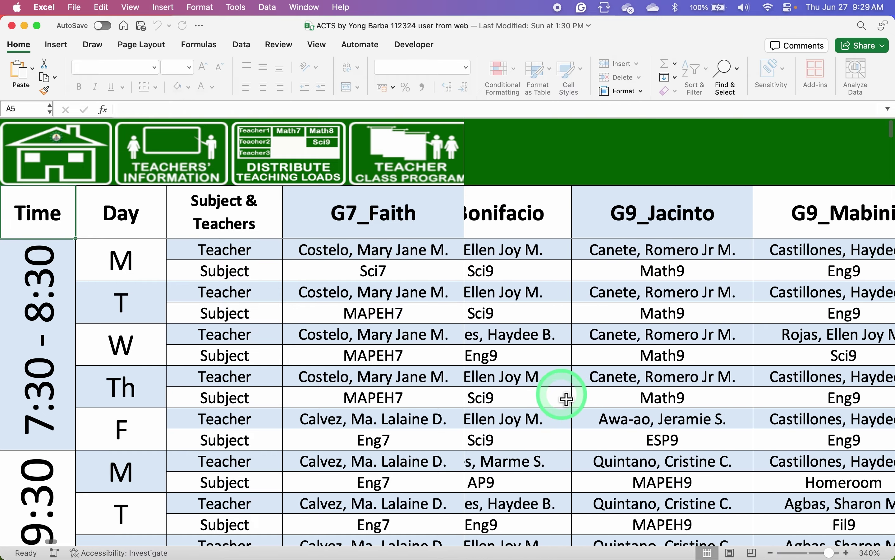
scroll(566, 399, "left", 15)
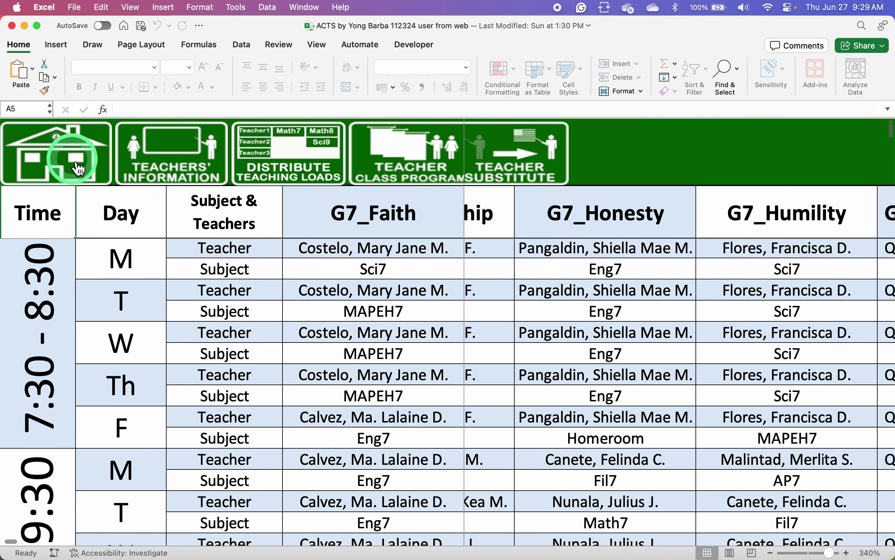
left_click(82, 167)
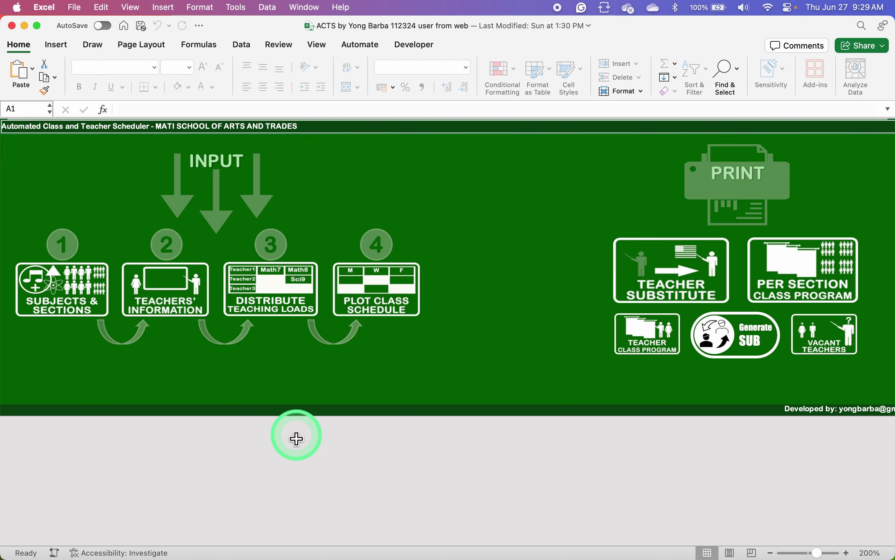
Open the Subjects & Sections sheet and clear the existing entries from the subject list and the section list
left_click(72, 305)
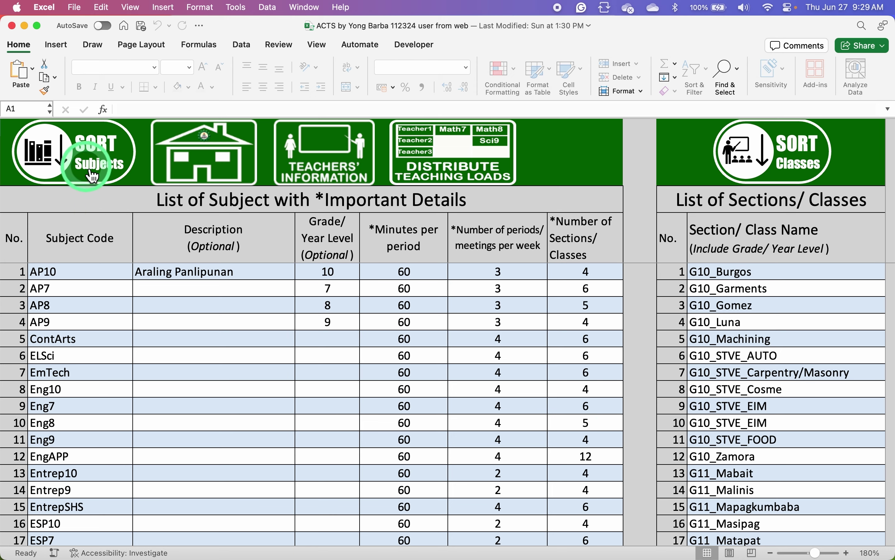
left_click(88, 154)
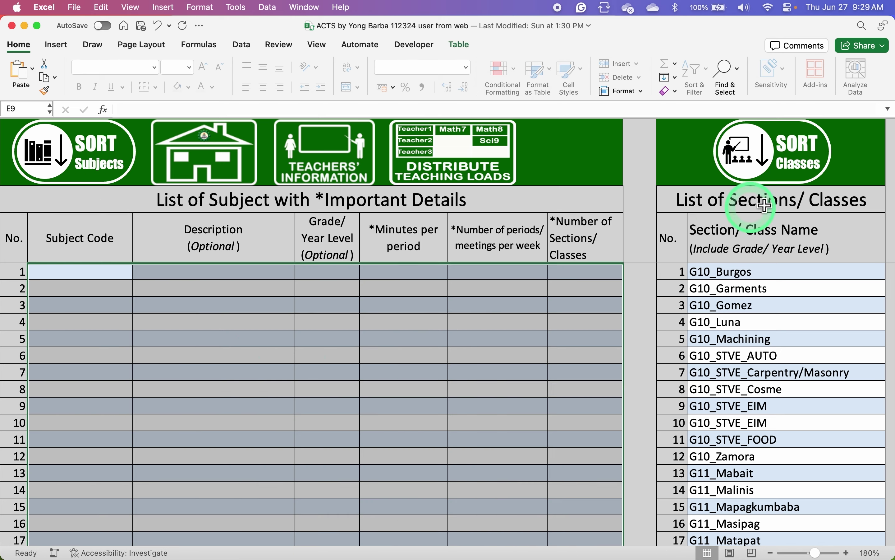
left_click(785, 162)
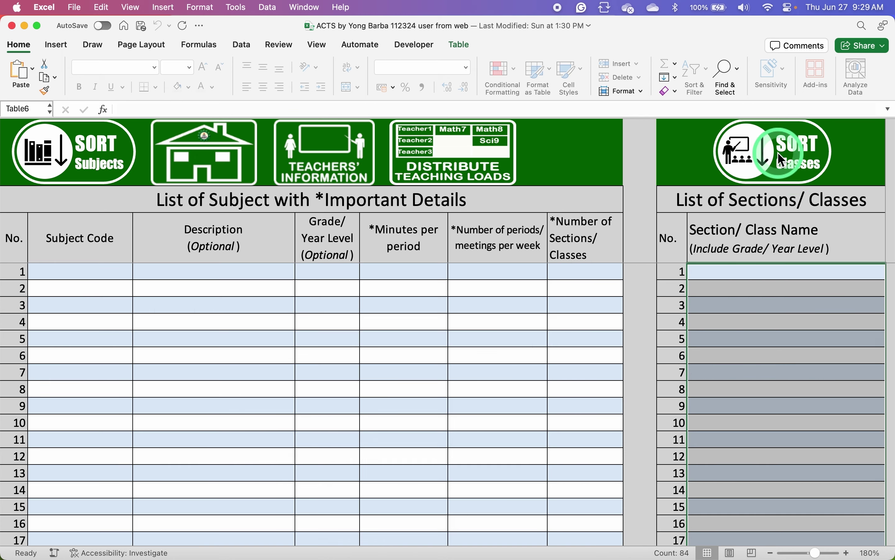
Enter the subject codes Eng7 and Eng8 in the first two rows of the subject list
left_click(105, 278)
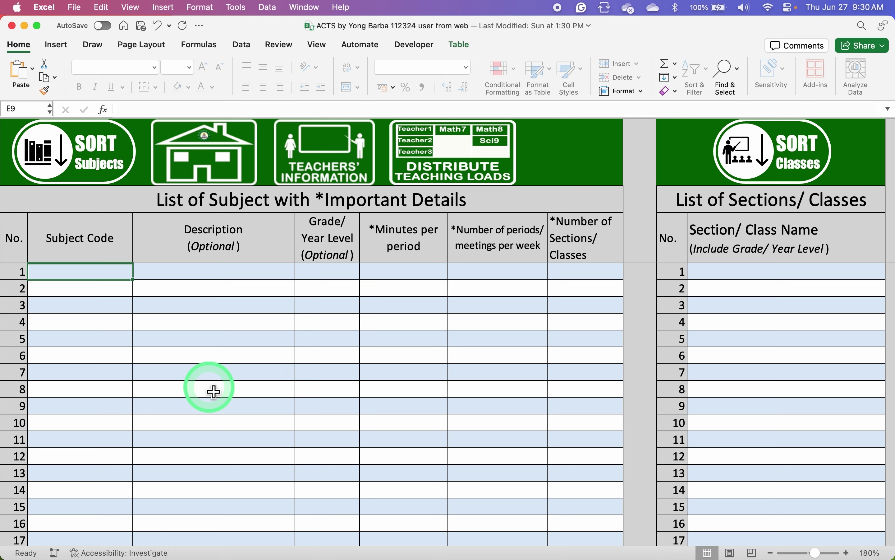
type("Eng")
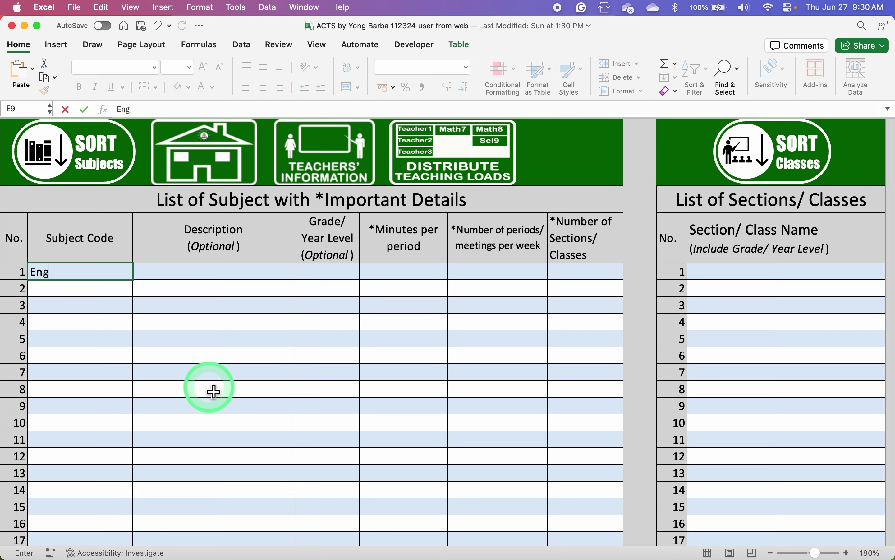
type("7")
key("Return")
type("Eng8")
key("Return")
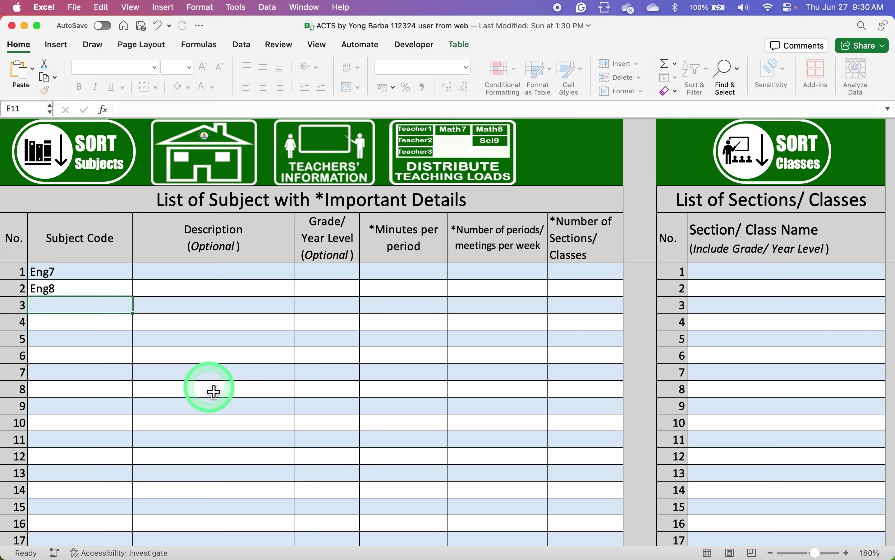
Extend the English subject code series through Eng10 in the rows below
key("Up")
key("Up")
key("shift+Down")
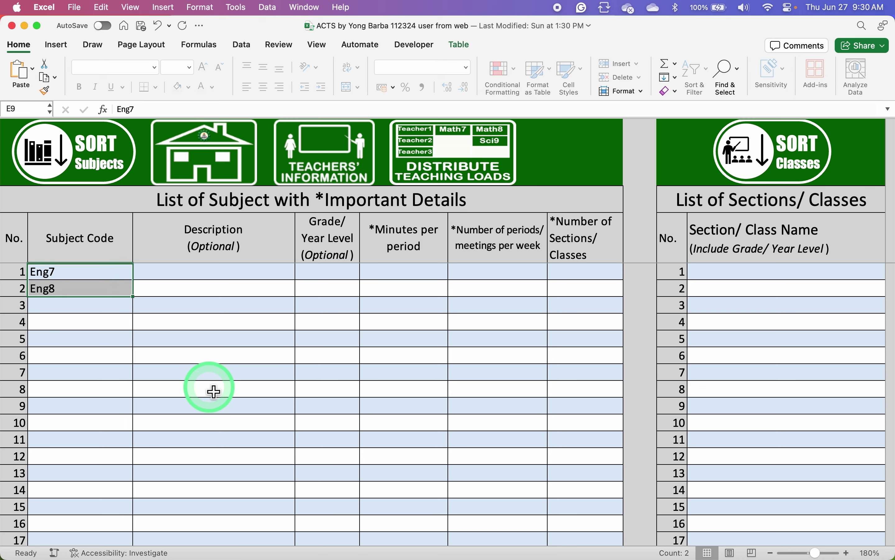
left_click_drag(138, 299, 131, 327)
left_click(70, 340)
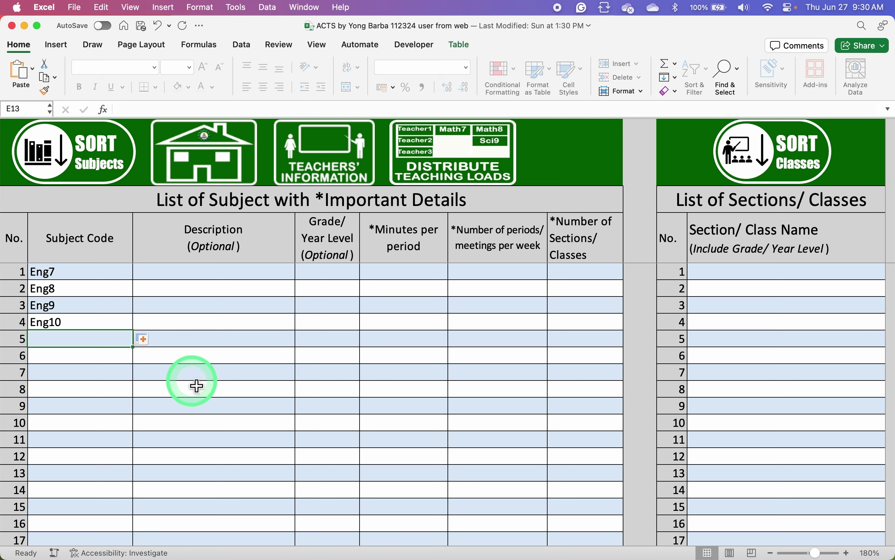
left_click(206, 276)
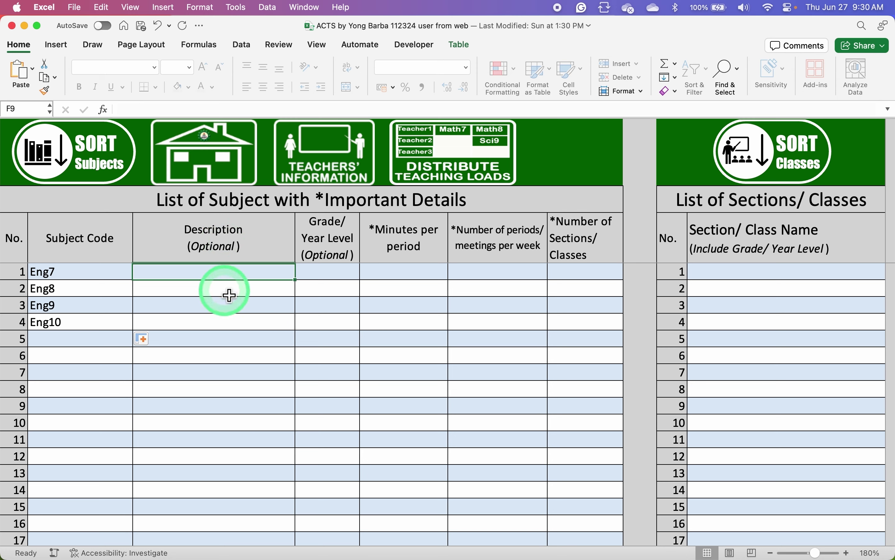
left_click(339, 274)
type("G")
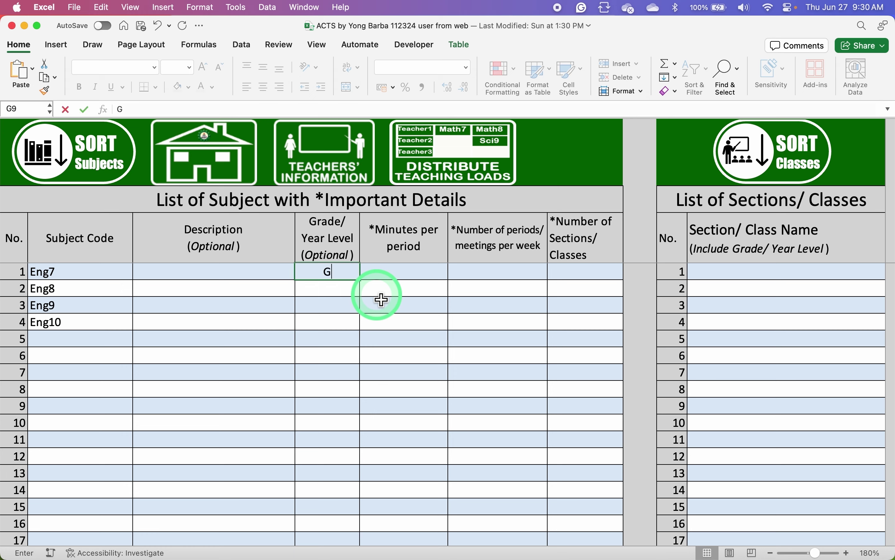
key("BackSpace")
left_click(48, 278)
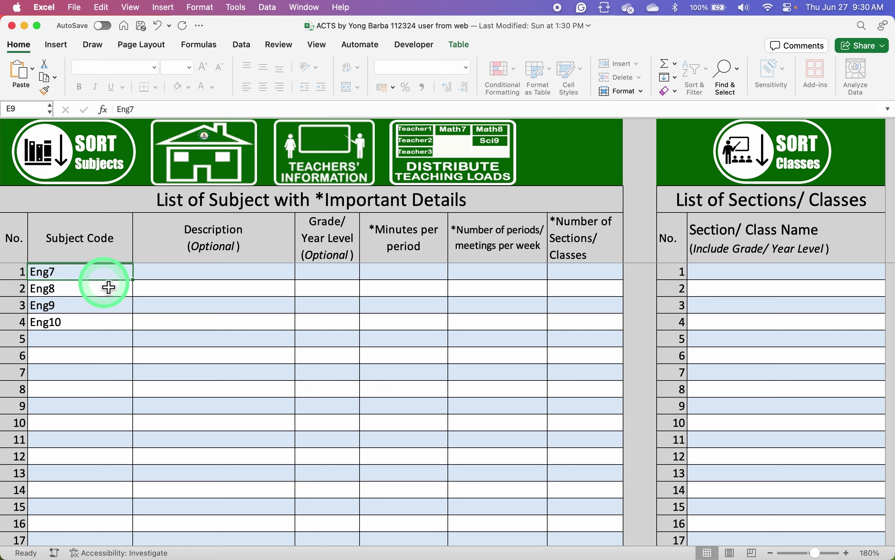
Set Eng7 to 60 minutes per period and 4 periods per week
left_click(418, 272)
left_click_drag(425, 246, 584, 248)
left_click(413, 280)
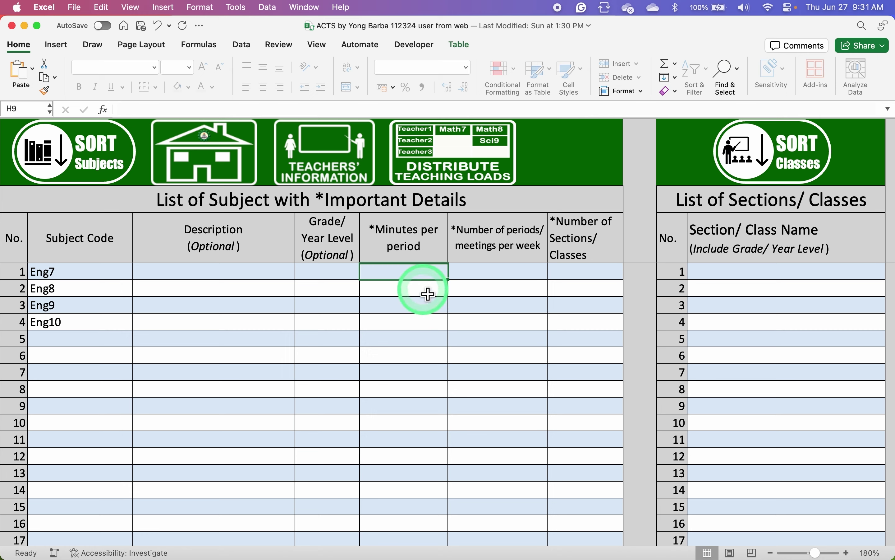
type("60")
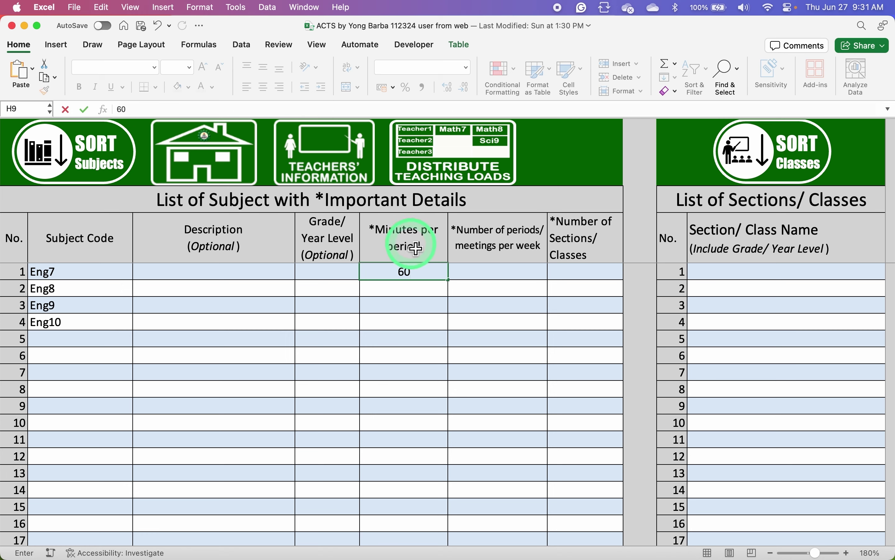
left_click(532, 276)
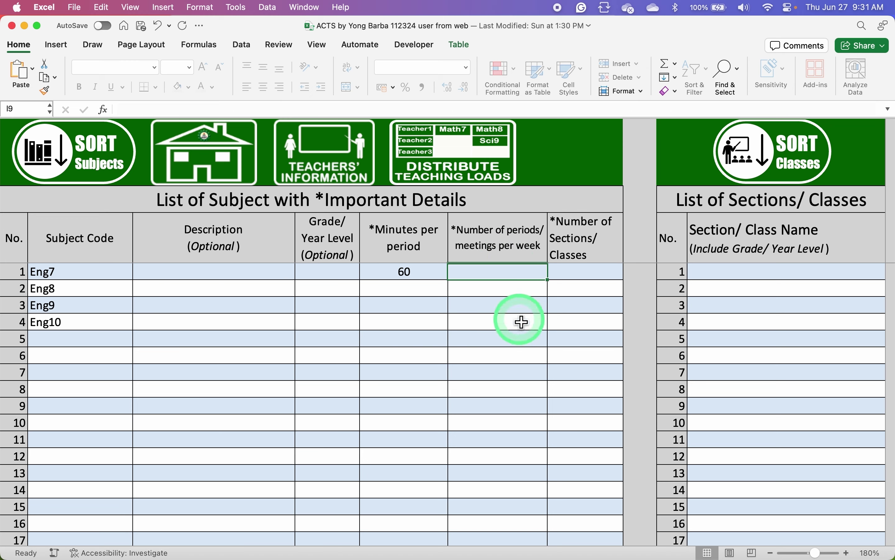
type("4")
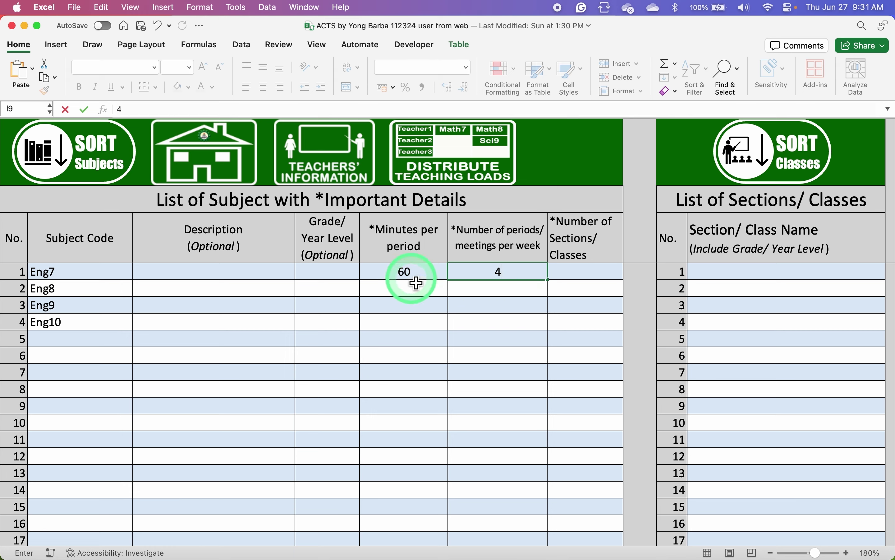
key("Tab")
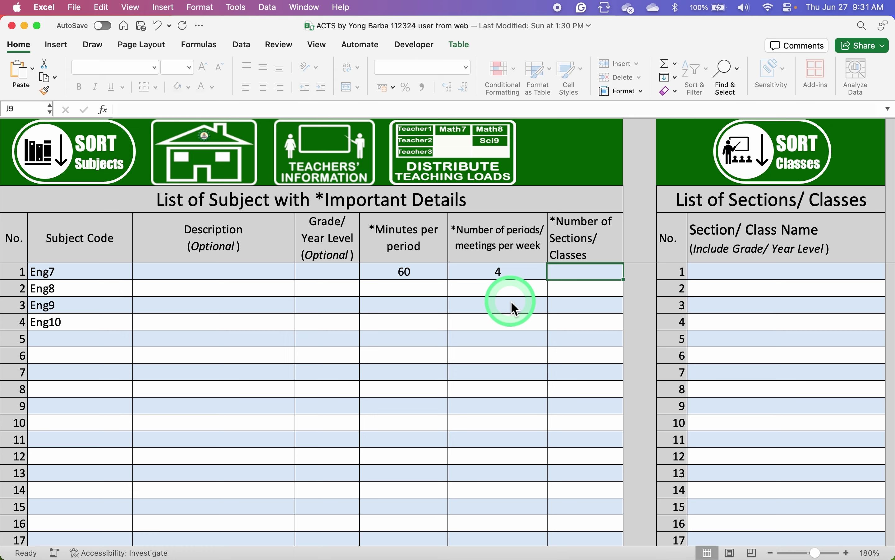
Set the number of sections for Eng7 to 8
left_click(591, 232)
mouse_move(591, 290)
left_mouse_down()
mouse_move(592, 320)
mouse_move(594, 273)
left_mouse_up()
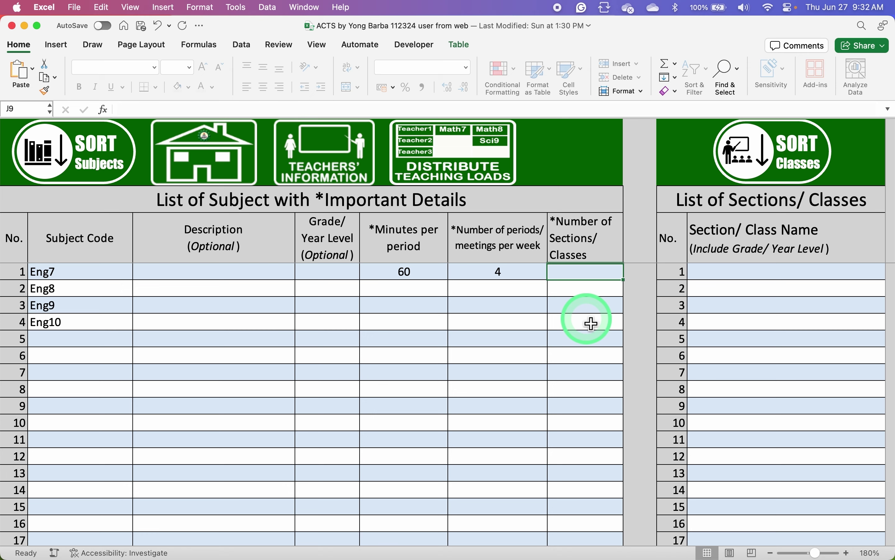
type("8")
key("Return")
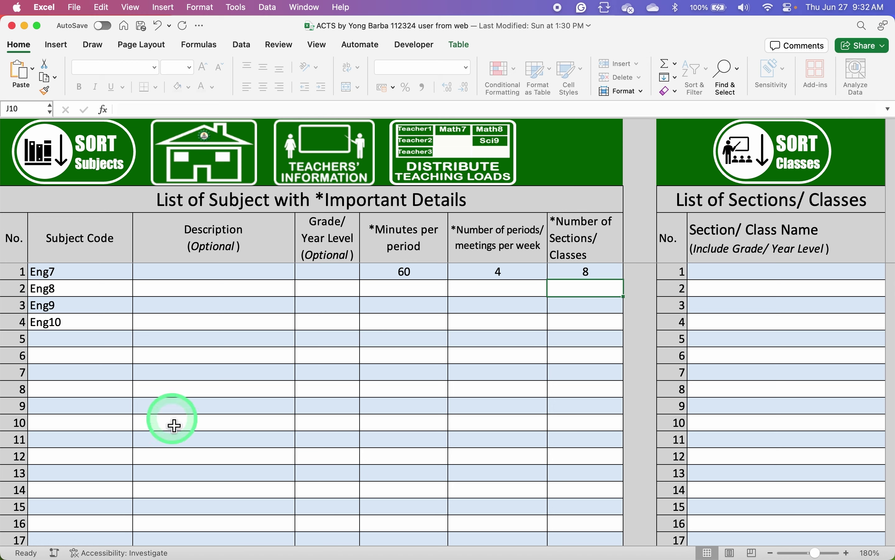
Copy the value 8 down the number of sections column for the whole subject list
left_click(594, 271)
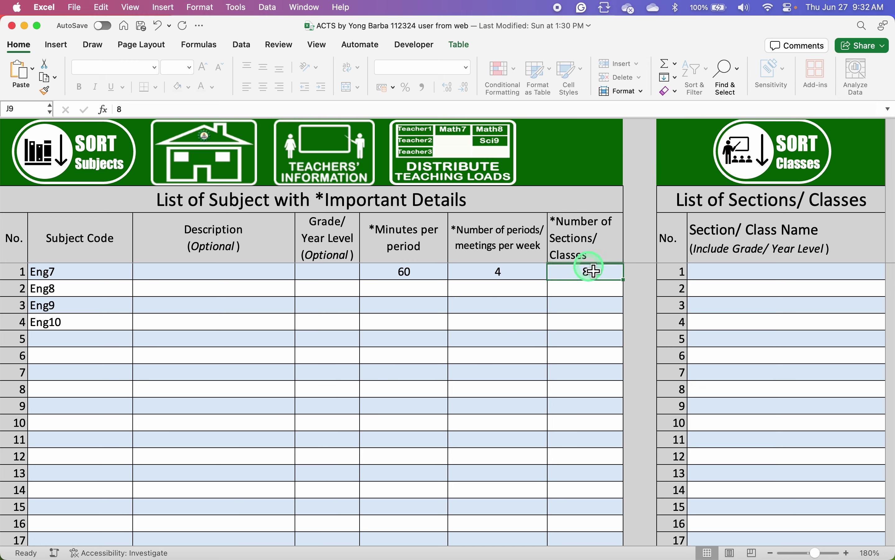
left_click_drag(630, 286, 625, 511)
scroll(324, 422, "up", 20)
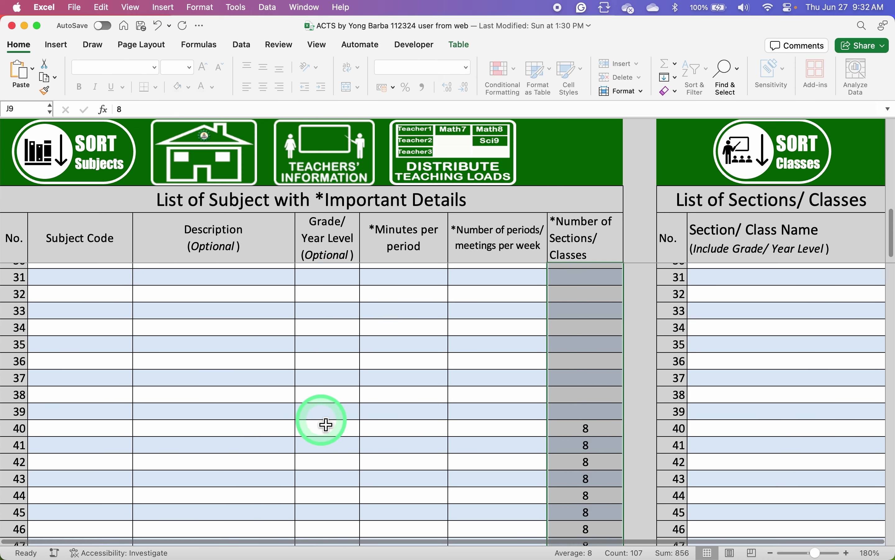
Copy Eng7's 60 minutes and 4 periods per week down to all rows of the subject list
left_click_drag(399, 272, 494, 271)
key("super+c")
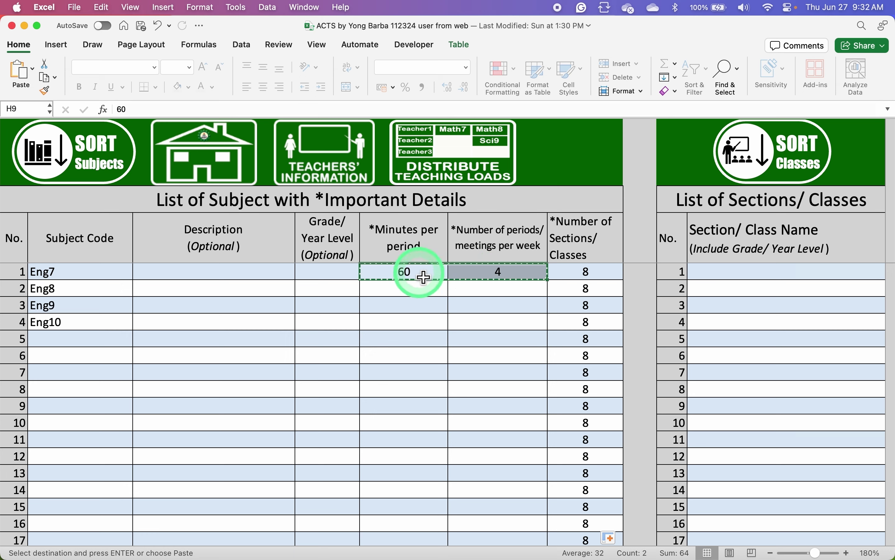
left_click_drag(418, 274, 429, 277)
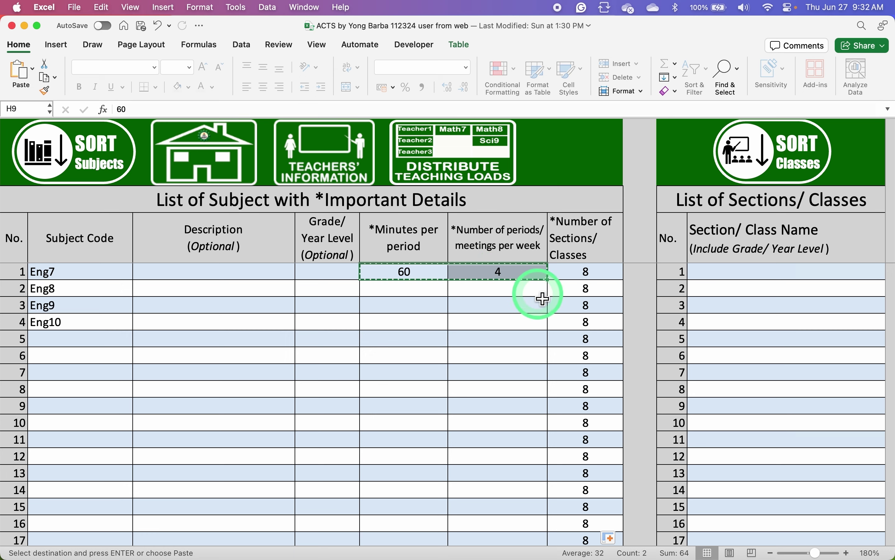
double_click(549, 282)
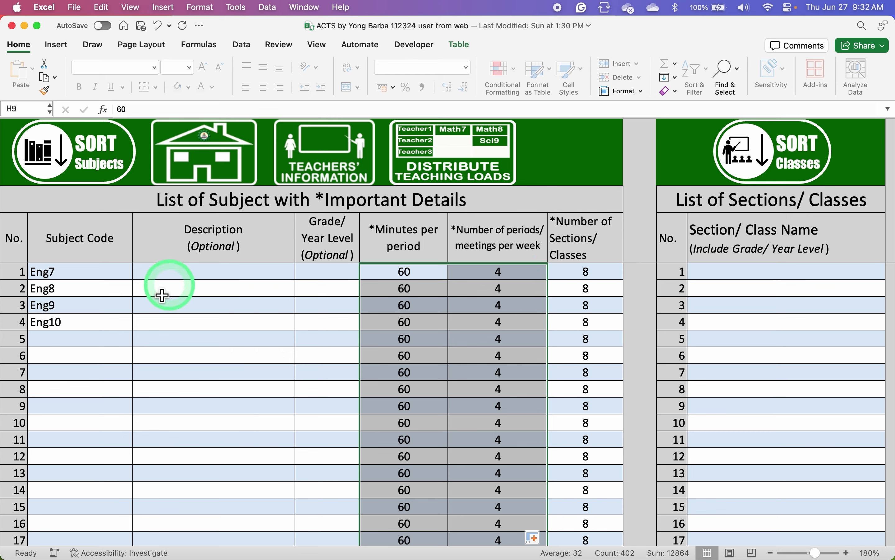
Add the subject codes Fil7 through Fil10 and Math7 through Math10 below the English codes
left_click(67, 343)
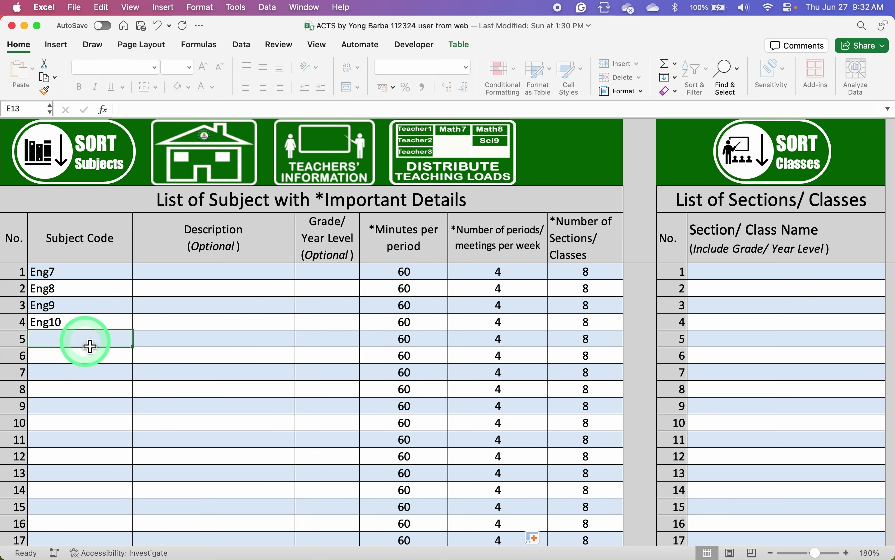
type("Fil7")
key("Return")
left_click(124, 339)
left_click_drag(133, 347, 135, 524)
left_click(89, 406)
type("Math7")
Add the subject codes MAPEH7 through MAPEH10 in rows 13 to 16 of the subject list
left_click(50, 470)
type("MAPEH")
key("Return")
left_click(106, 474)
double_click(105, 474)
type("7")
key("Return")
left_click(105, 474)
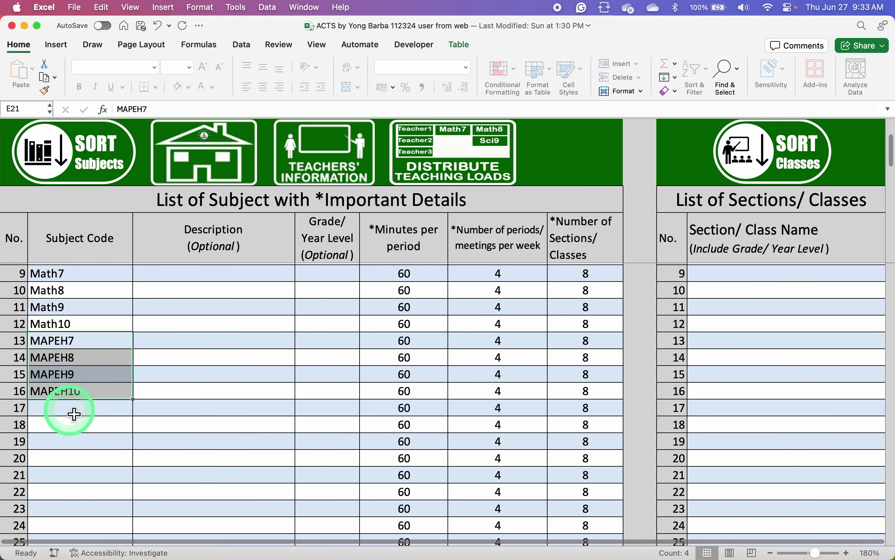
Add the subject codes EsP7 through EsP10 in rows 17 to 20 of the subject list
left_click(80, 410)
scroll(148, 398, "down", 3)
type("EsP7")
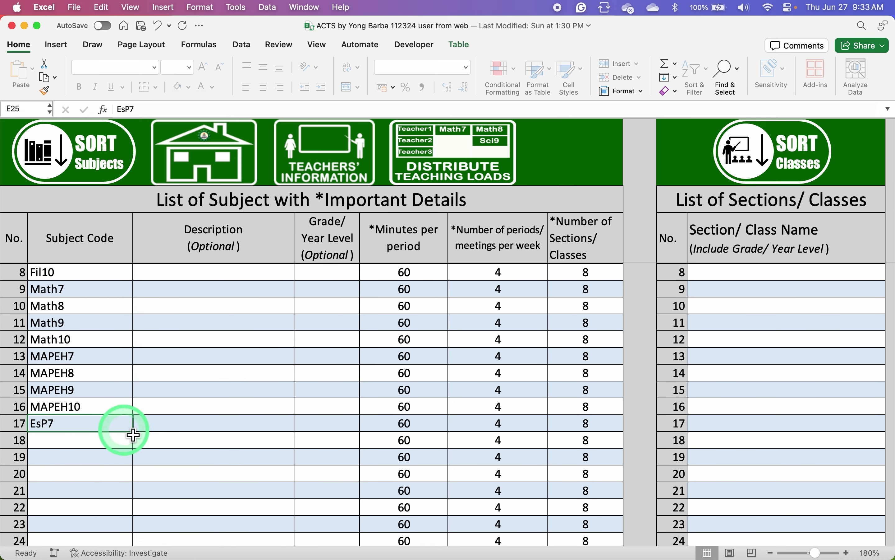
left_click_drag(135, 431, 124, 480)
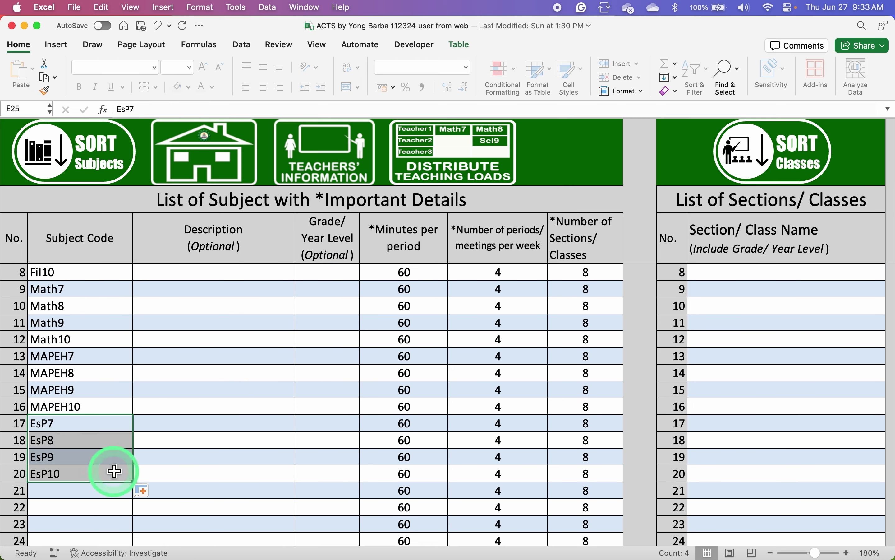
Set the number of periods per week to 2 for EsP7 through EsP10
left_click(76, 429)
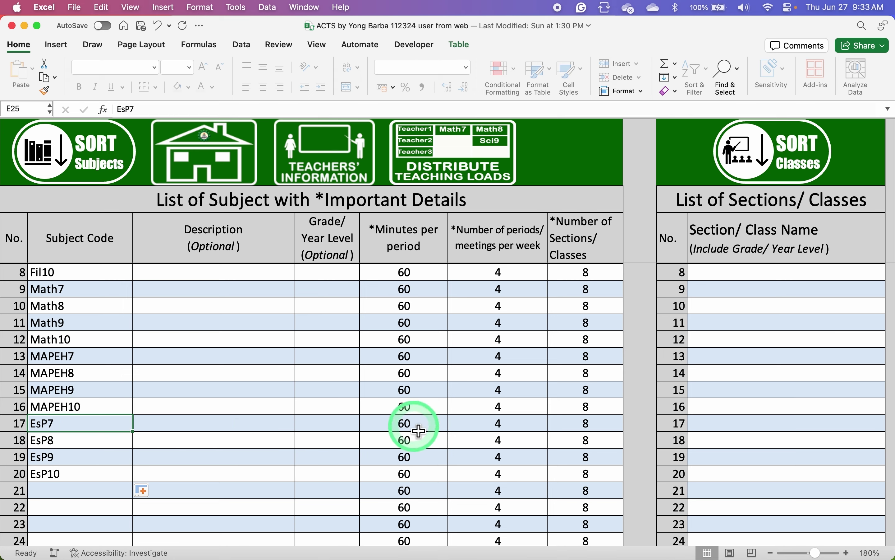
left_click(511, 426)
type("2")
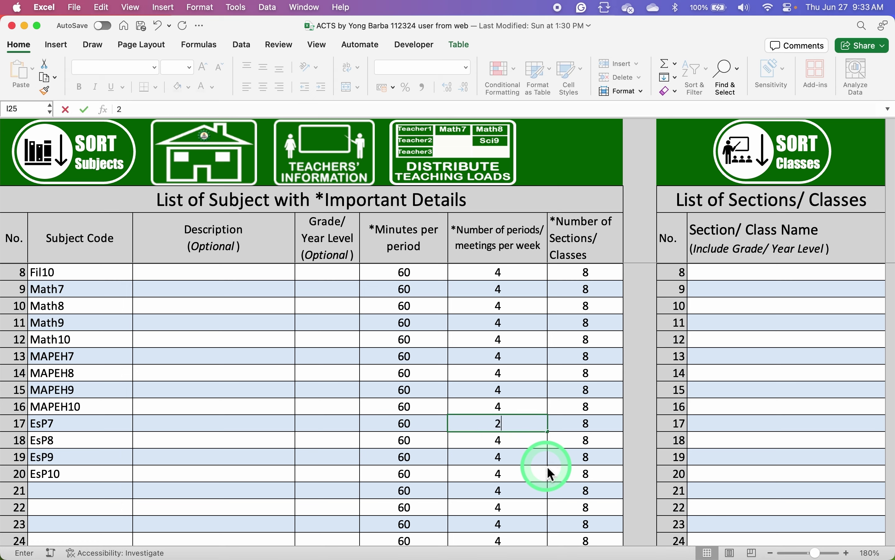
left_click(532, 417)
left_click_drag(548, 432, 549, 480)
Add the subject codes AP7 through AP10 in rows 21 to 24 of the subject list
scroll(130, 496, "down", 1)
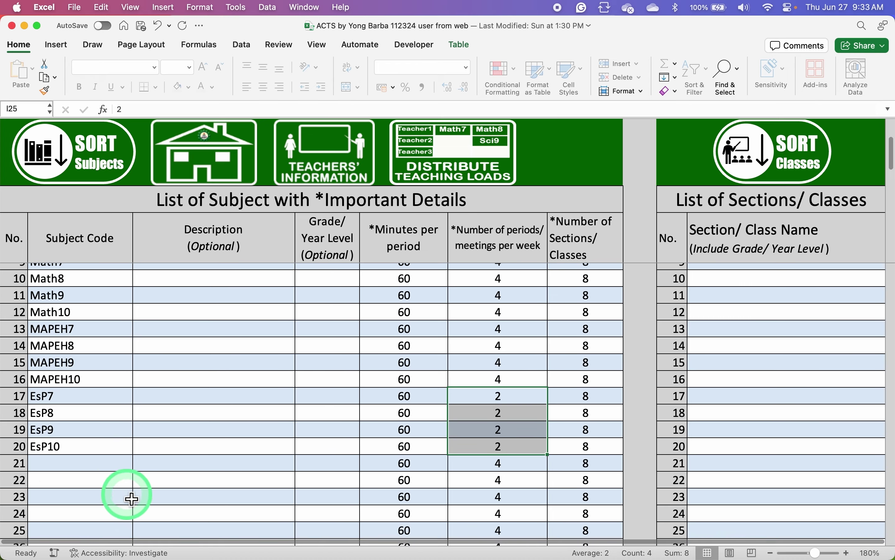
scroll(131, 498, "down", 1)
left_click(98, 455)
type("AP7")
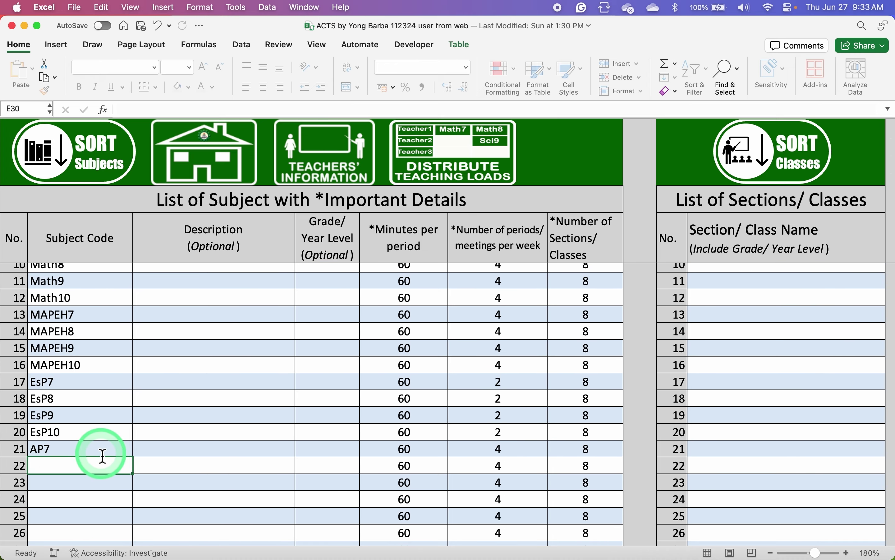
left_click(100, 452)
left_click_drag(136, 462, 135, 509)
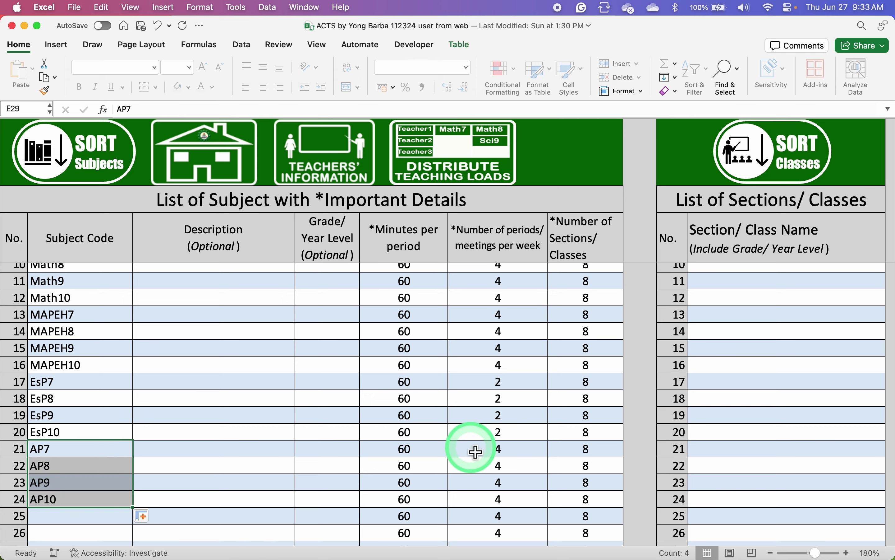
Set the number of periods per week to 3 for AP7 through AP10
left_click(499, 451)
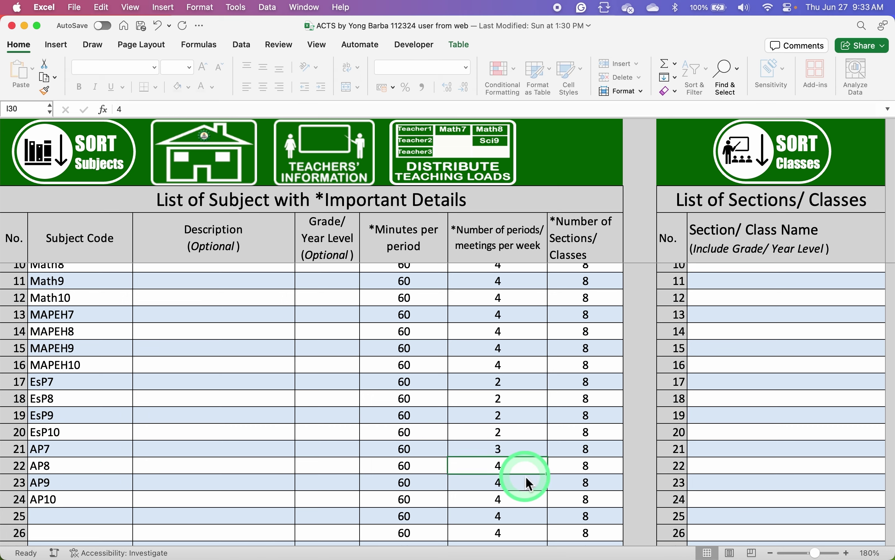
key("Up")
left_click_drag(551, 458, 554, 504)
Add the subject codes Sci7 through Sci10 in rows 25 to 28 of the subject list
scroll(280, 510, "down", 2)
left_click(124, 454)
scroll(124, 454, "up", 5)
scroll(124, 453, "down", 2)
scroll(124, 453, "down", 3)
left_click_drag(132, 433, 132, 481)
scroll(60, 332, "up", 5)
scroll(96, 342, "down", 5)
Add the subject codes TLE7 through TLE10 in rows 29 to 32 of the subject list
left_click(93, 432)
type("TLE7")
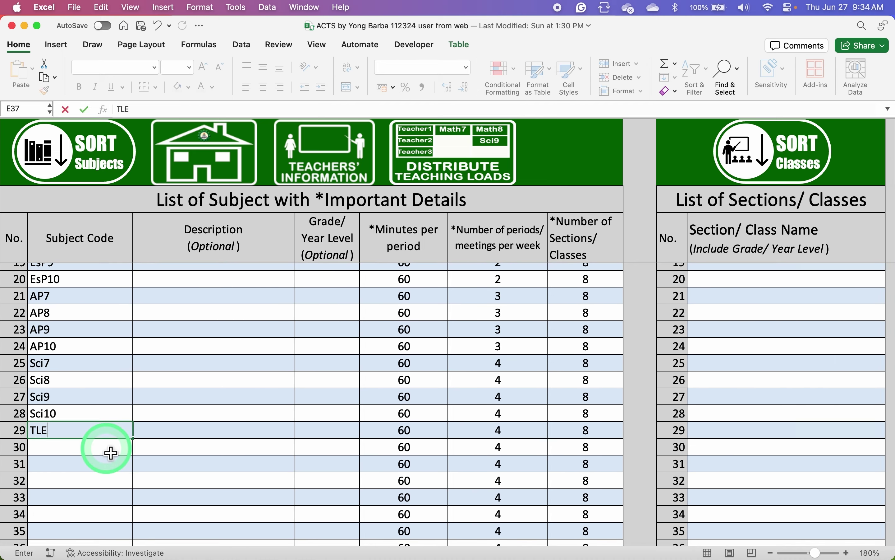
key("Return")
left_click(93, 431)
left_click_drag(132, 439, 130, 485)
Add Homeroom in row 33 of the subject list with 1 period per week
scroll(123, 419, "up", 1)
scroll(123, 419, "up", 5)
scroll(123, 418, "down", 4)
scroll(122, 418, "up", 2)
scroll(122, 418, "down", 4)
left_click(58, 453)
type("Homeroom")
key("Tab")
key("Tab")
key("Tab")
key("Tab")
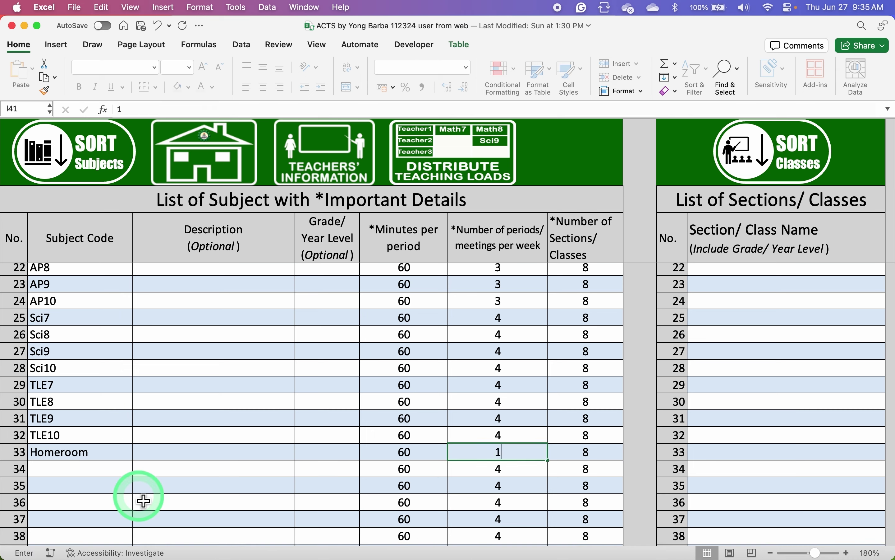
key("Tab")
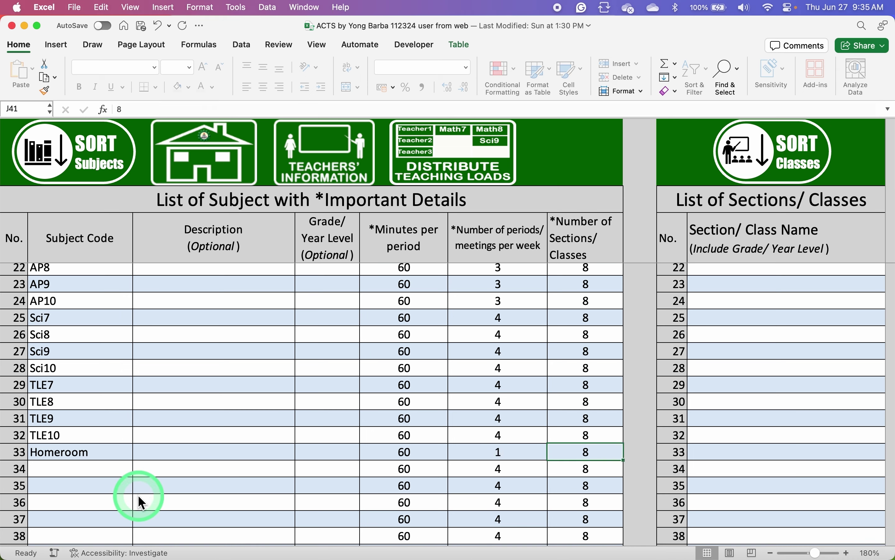
Set the number of sections for Homeroom to 32
type("8")
type("2")
key("Return")
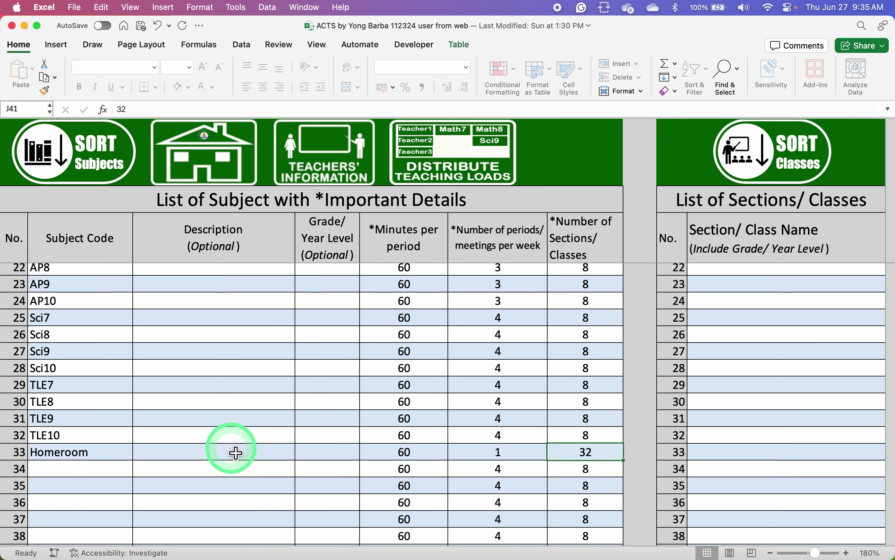
Enter the class names G7_Faith and G7_Generosity in rows 1 and 2 of the list of sections
scroll(222, 451, "down", 1)
scroll(195, 451, "up", 10)
scroll(196, 450, "down", 3)
scroll(192, 448, "up", 3)
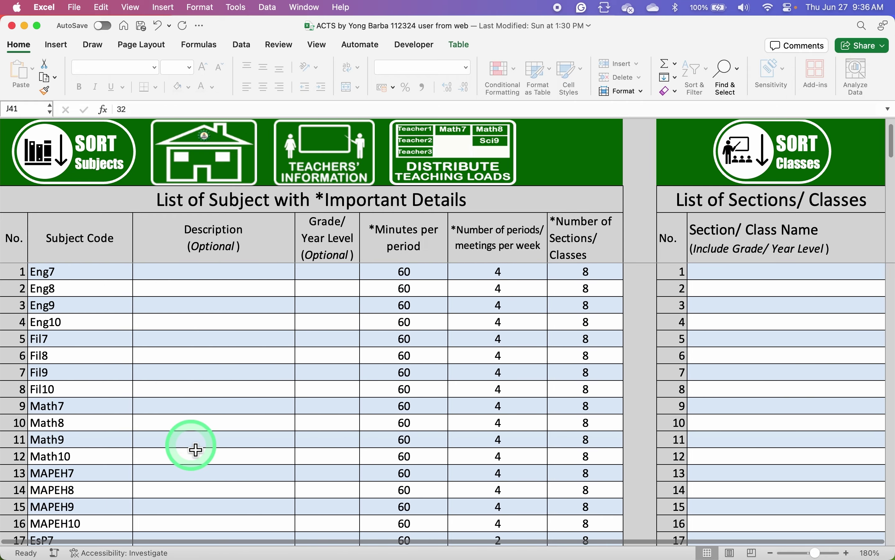
left_click(722, 273)
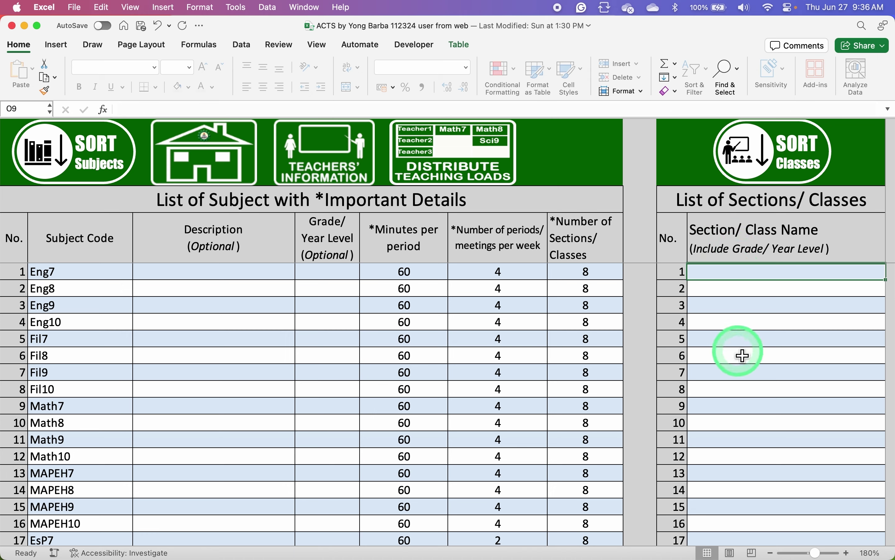
type("G7_F")
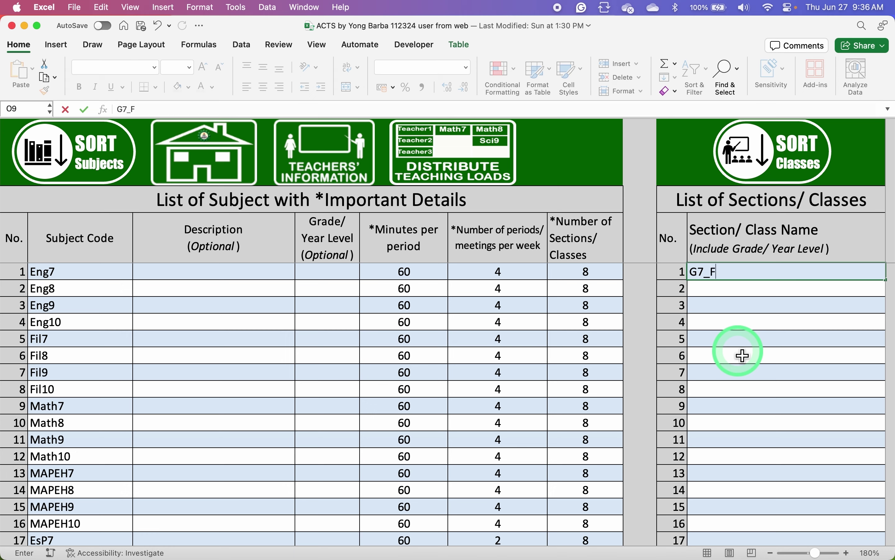
type("aith")
key("Return")
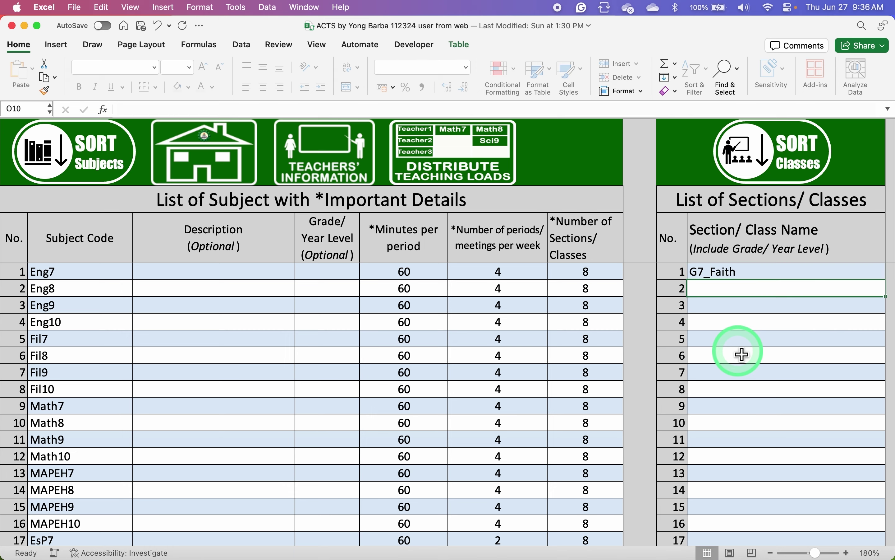
type("G7_Faith")
double_click(722, 293)
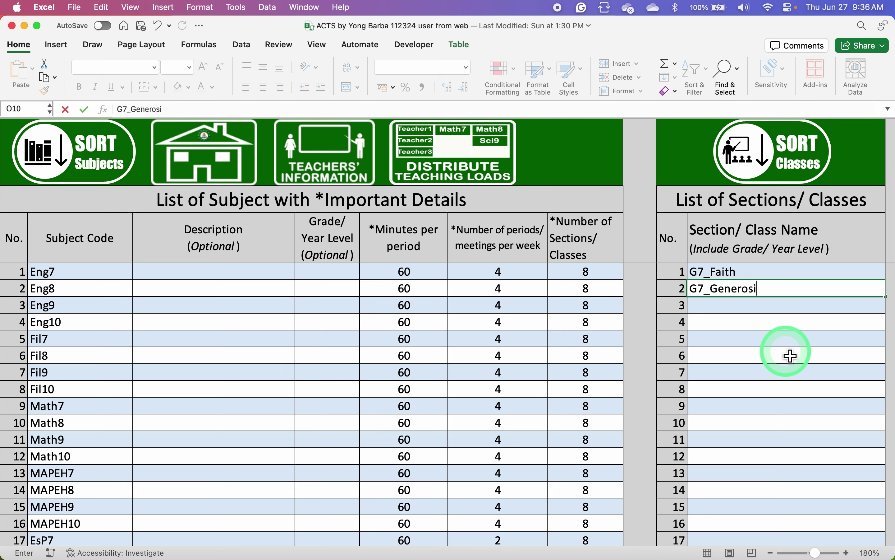
type("Generosity")
key("Return")
Enter the class names G7_Loyalty and G7_Kindness in rows 3 and 4 of the list of sections
type("G")
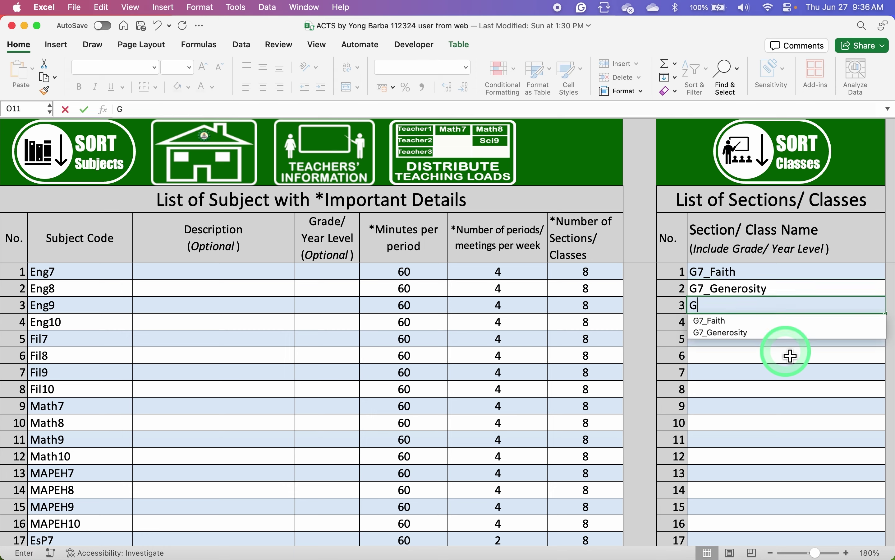
type("7_")
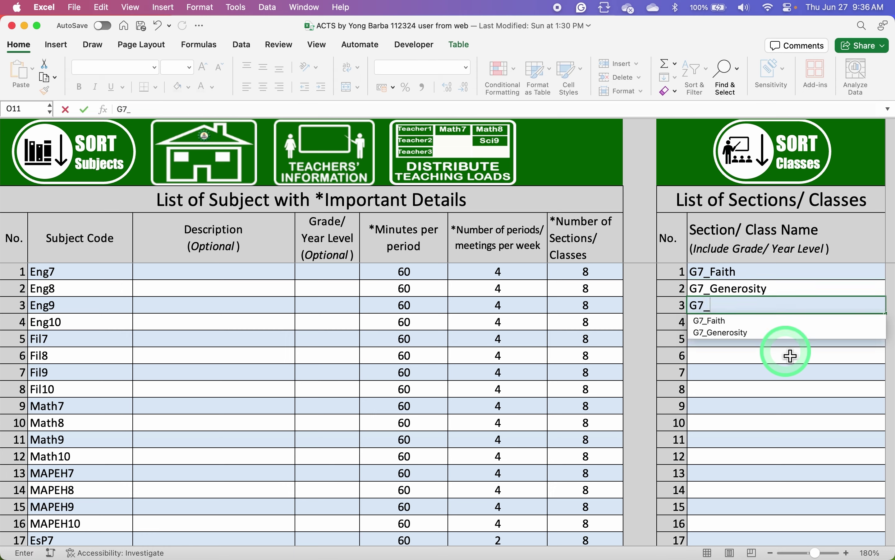
type("Loyalty")
key("Return")
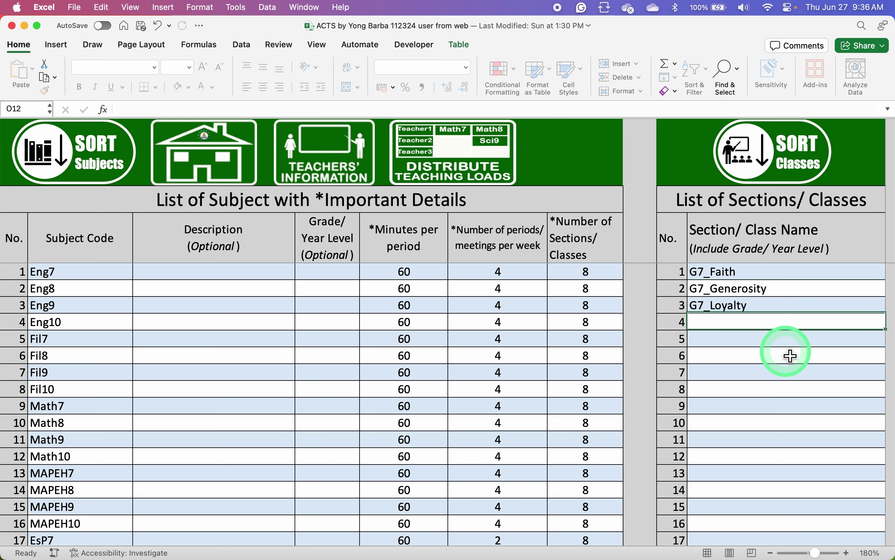
type("G")
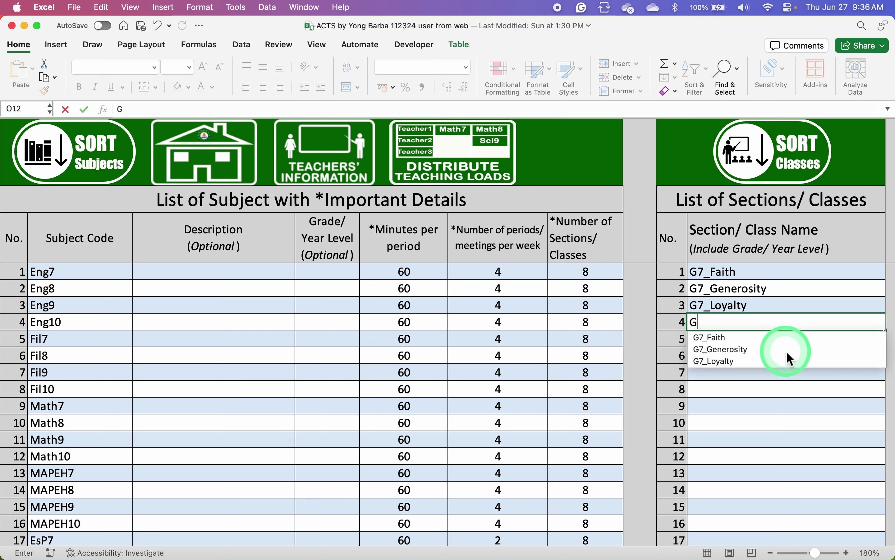
type("7_Kindness")
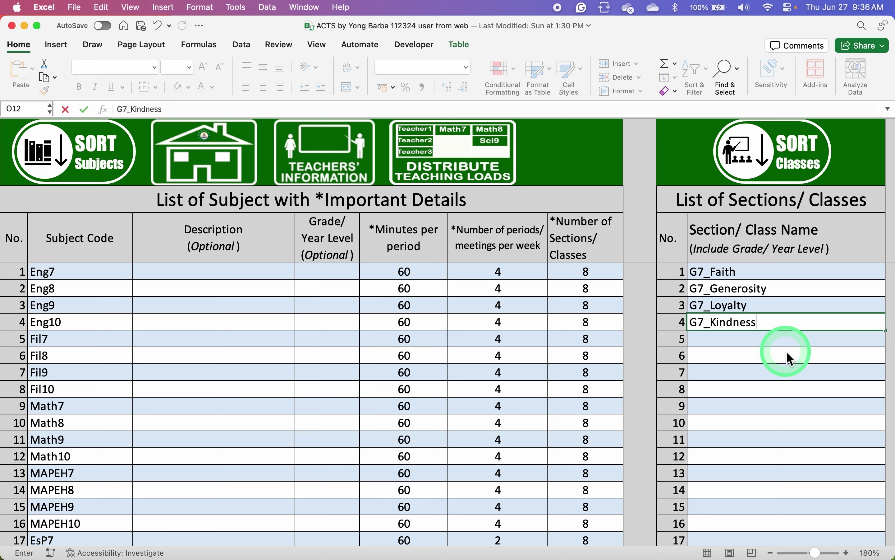
key("Return")
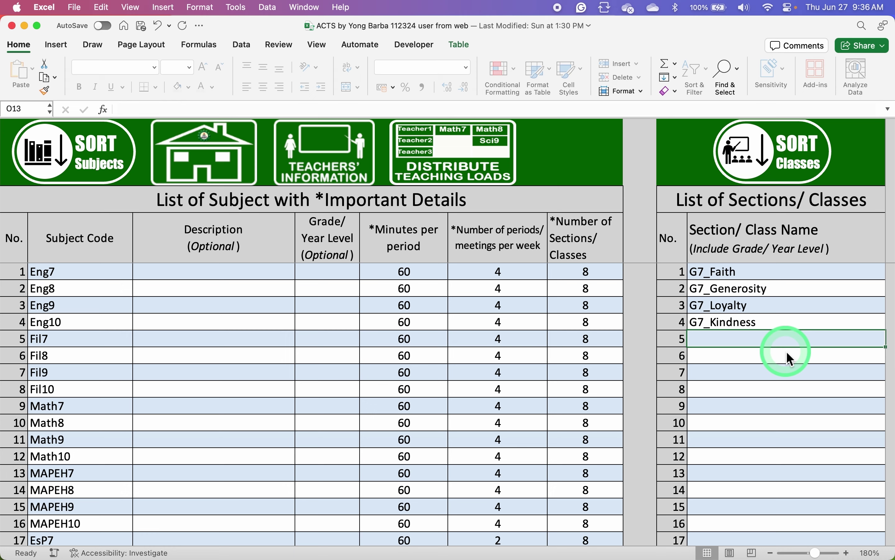
Enter the class names G7_Hope and G7_Honesty in rows 5 and 6 of the list of sections
type("G7")
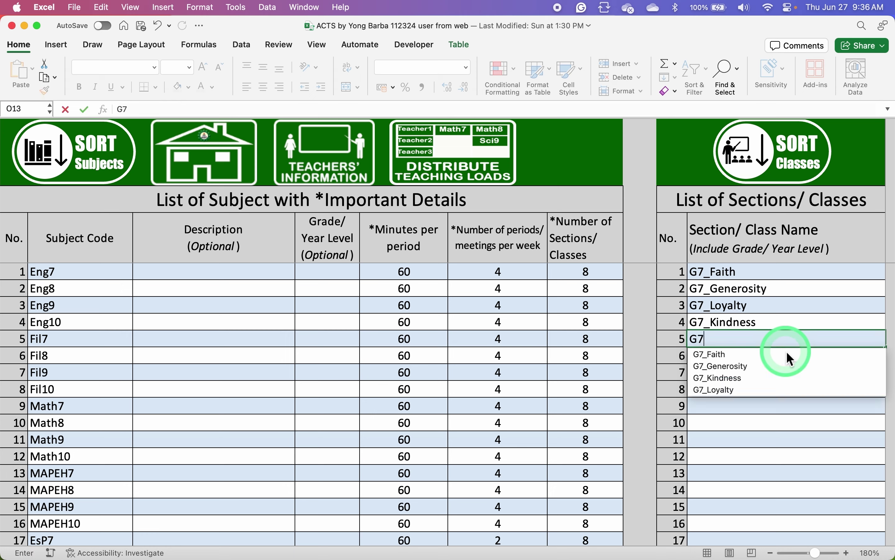
type("_Hope")
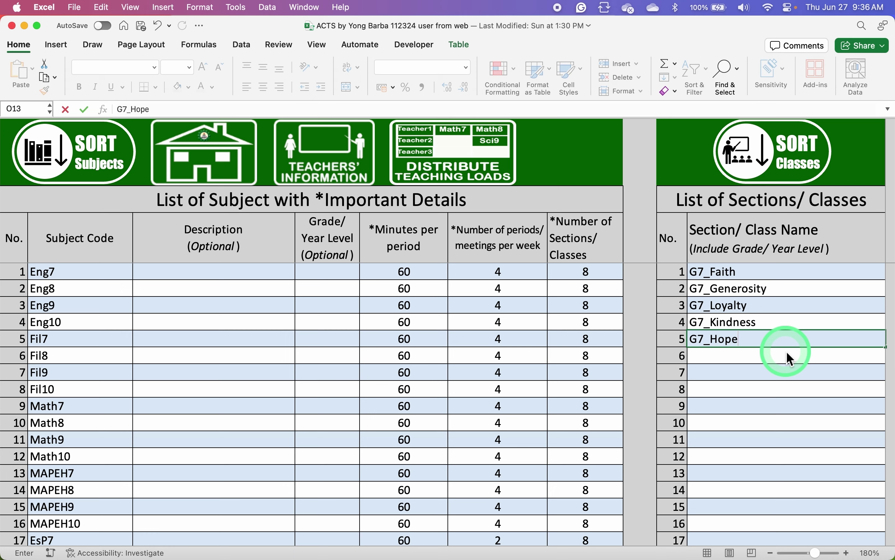
key("Return")
type("G")
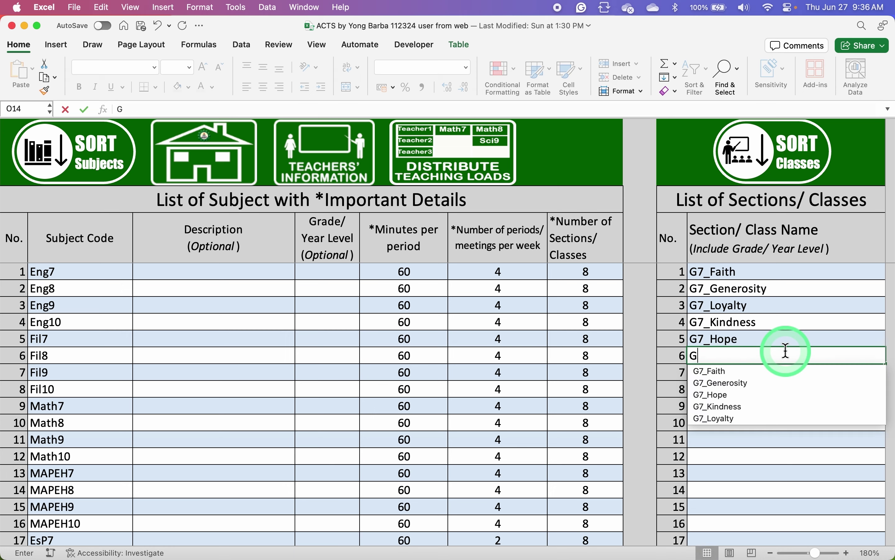
type("7_")
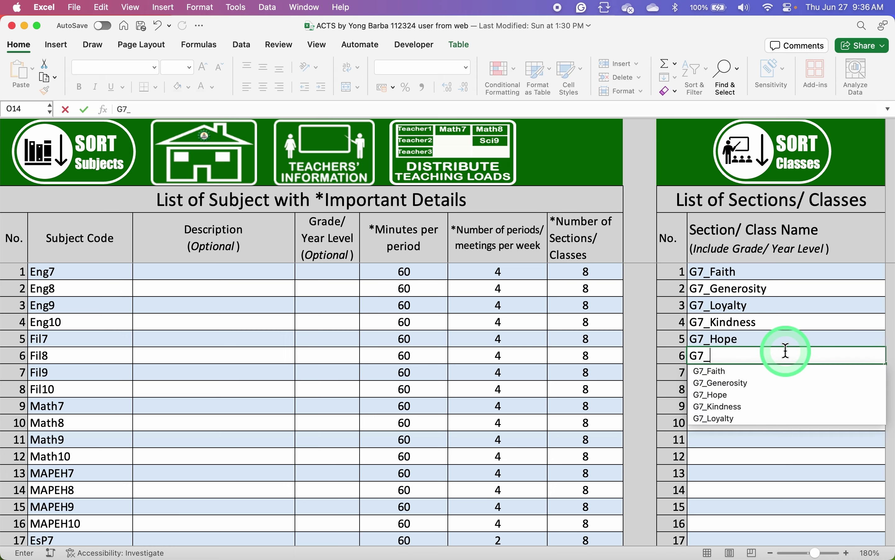
type("Honesty")
key("Return")
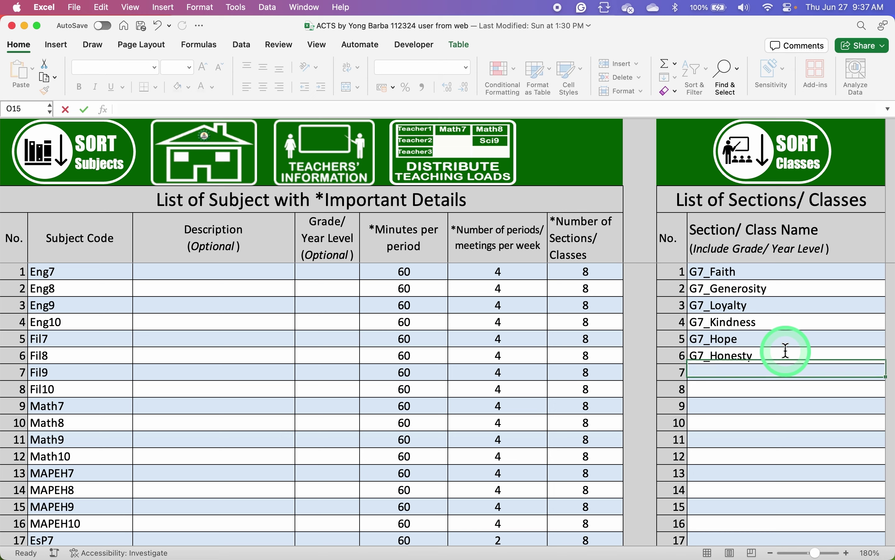
Enter the class names G7_Courage and G7_Modesty in rows 7 and 8 of the list of sections
type("G7")
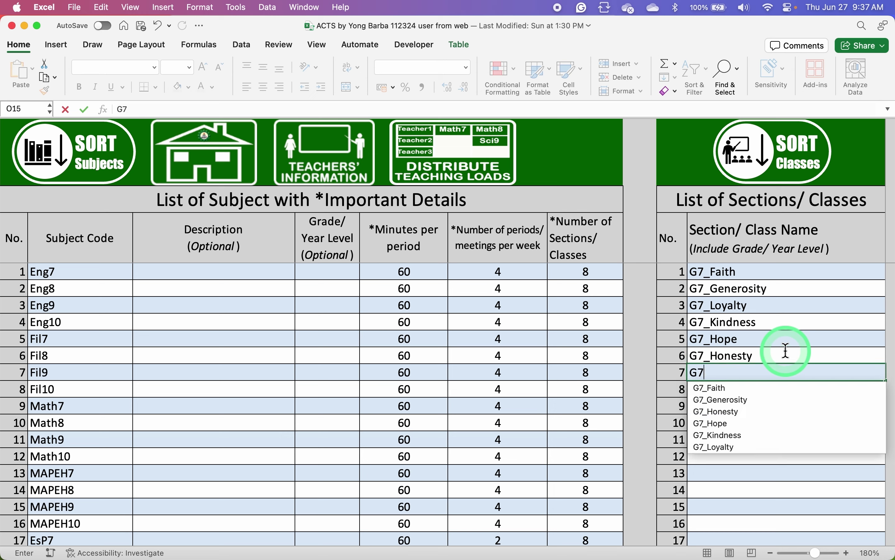
type("_Courage")
key("Return")
type("G7_Modesty")
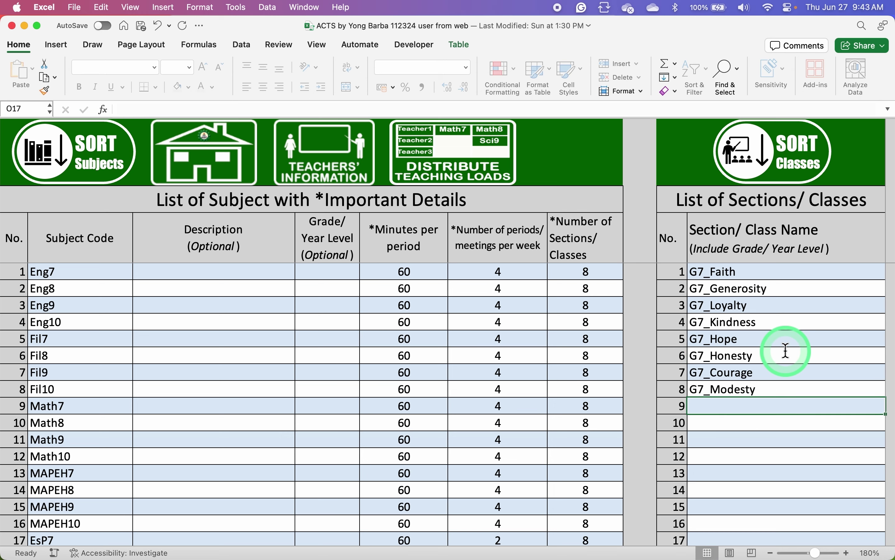
key("Return")
Enter the class names G8_Dahlia, G8_Rose, G8_Azalea, G8_Iris, G8_Lily, G8_Begonia, G8_Sunflower and G8_Daisy in rows 9 to 16 of the list of sections
type("G8_Dahlia")
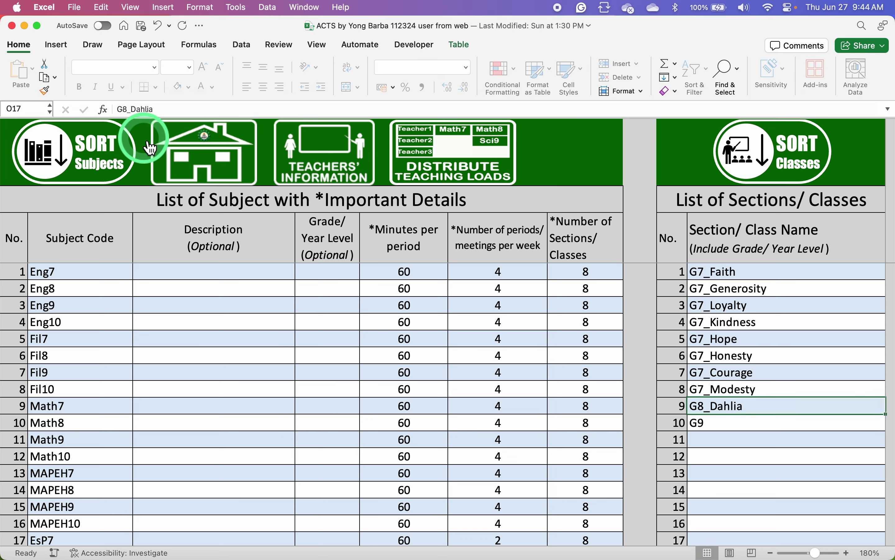
key("Return")
type("G8_Rose G8_Azalea G8_Iris G8_Lily G8_Begonia G8_Sunflower")
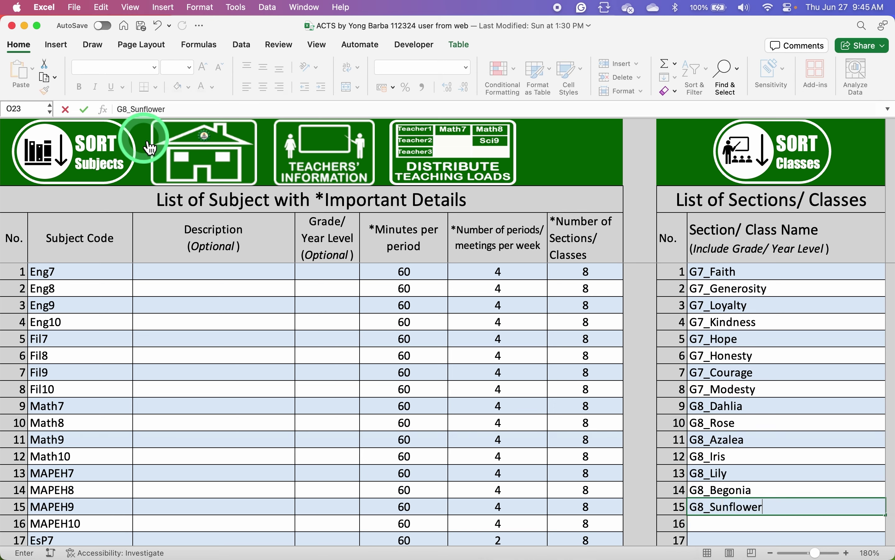
key("Return")
type("G8_Daisy")
key("Return")
Enter the class names G9_Bonifacio, G9_Silang, G9_Mabini, G9_Rizal, G9_Luna, G9_Aquino, G9_Aguinaldo and G9_del_Pilar in rows 17 to 24 of the list of sections
type("G9_")
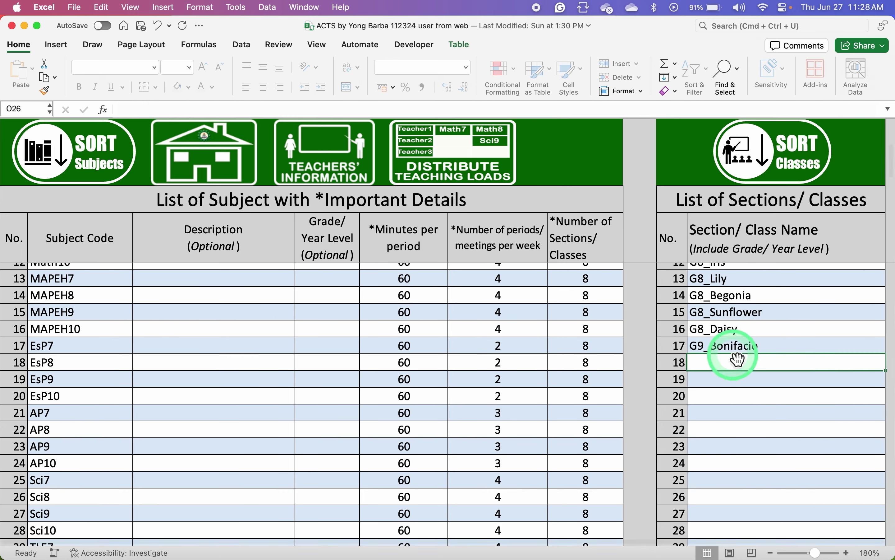
key("Return")
type("G9_Silang")
key("Return")
type("G9_Mabini G9_Rizal G9_Luna G9_Aquino G9_Aguinaldo G9_del")
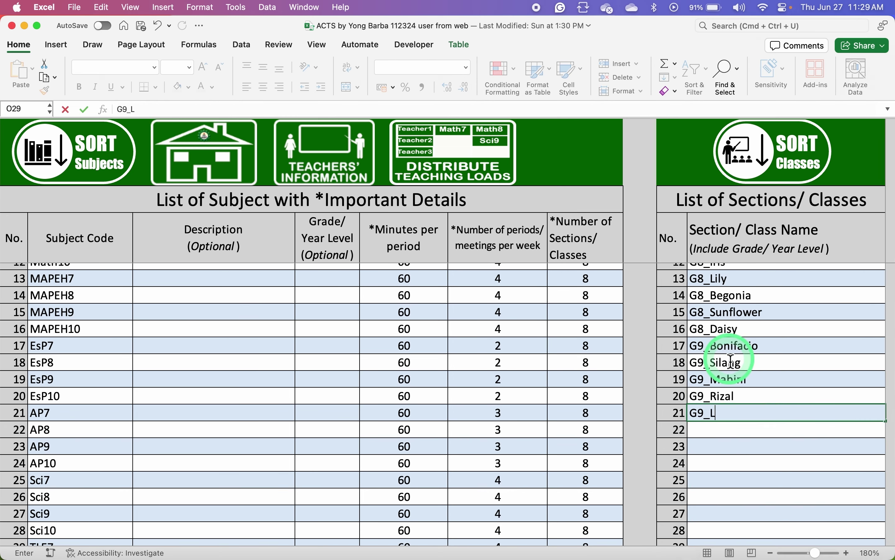
type("_Pilar")
key("Return")
Enter the class names G10_Einstein, G10_Newton, G10_Faraday, G10_Tesla, G10_Dalton, G10_Hertz, G10_Ohm and G10_Curie in rows 25 to 32 of the list of sections
type("G10_")
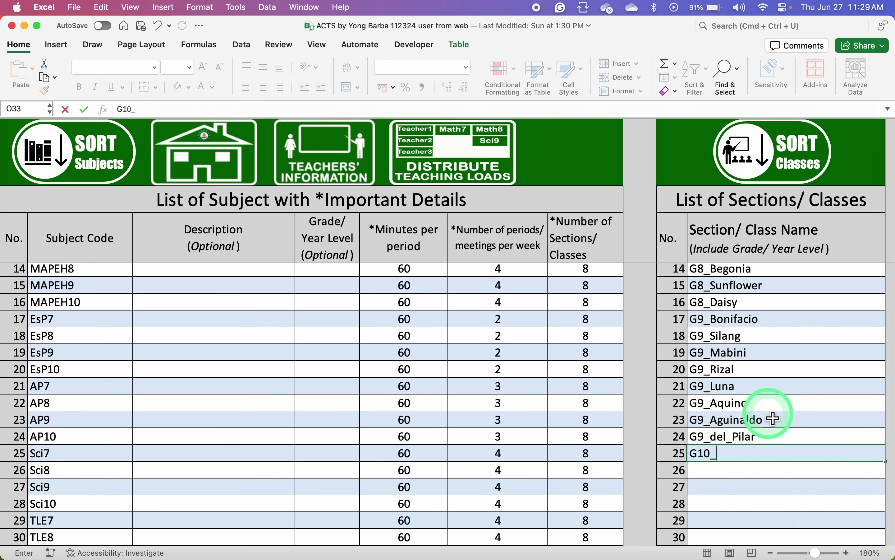
type("Einstein G10_Newton G10_Faraday G10_Tesla G10_")
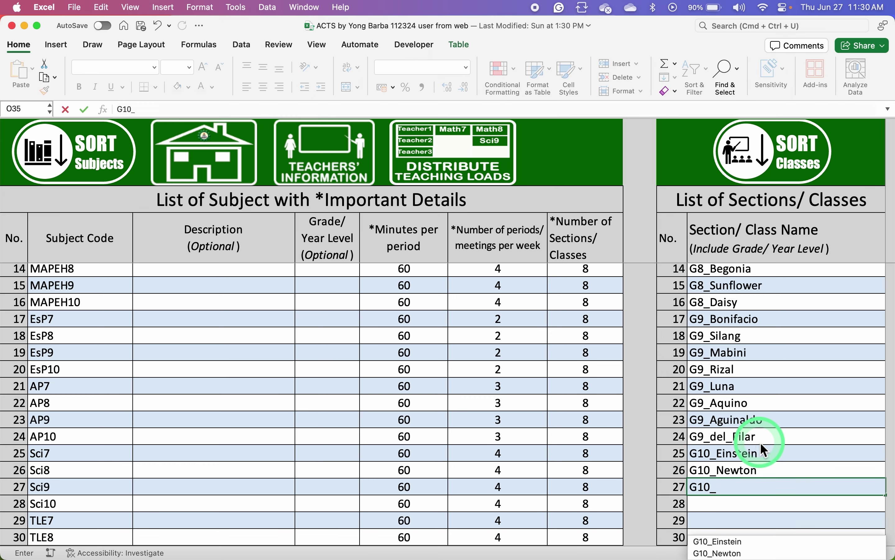
type("Dalton G10_Hertz G10_Ohm G10_Curie")
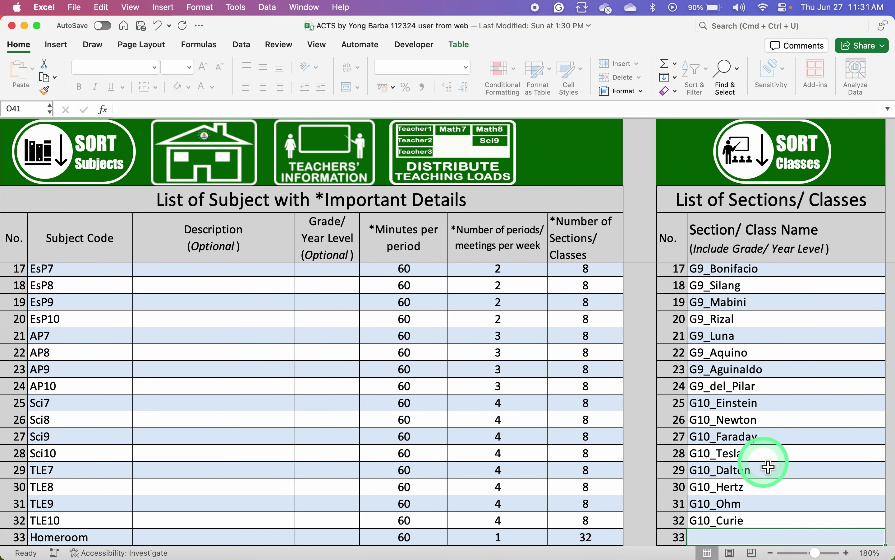
Leave the subjects and sections sheet and open the teachers' information sheet
scroll(767, 466, "up", 8)
left_click(96, 167)
left_click(241, 160)
left_click(175, 296)
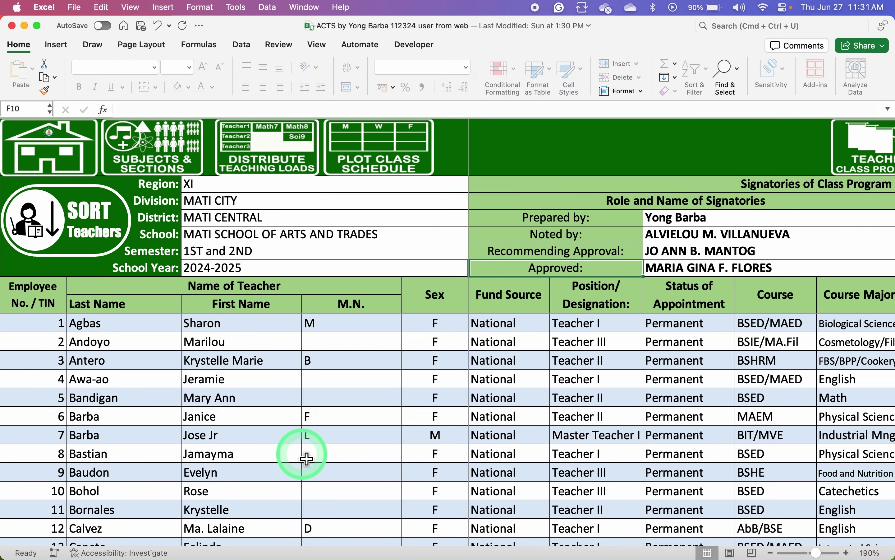
scroll(301, 456, "down", 1)
scroll(302, 456, "up", 1)
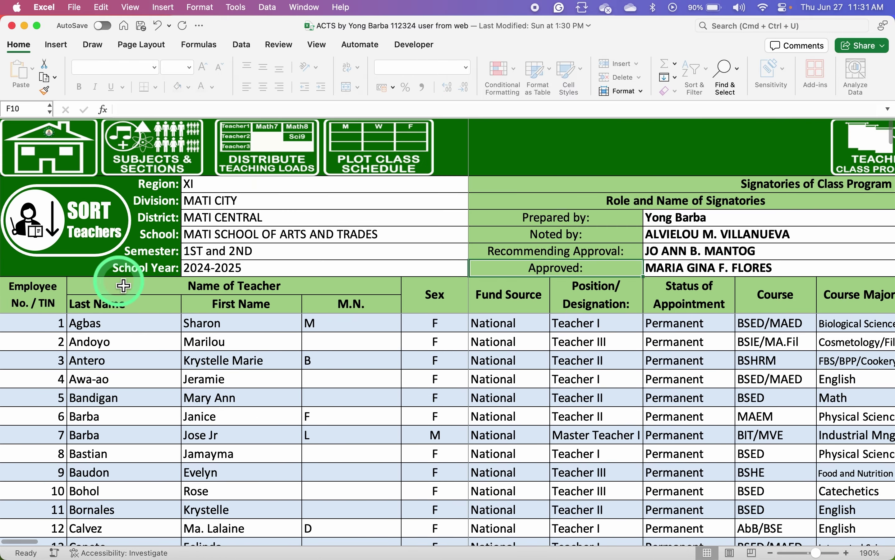
Clear all existing teacher records from the teachers' information table
left_click(87, 224)
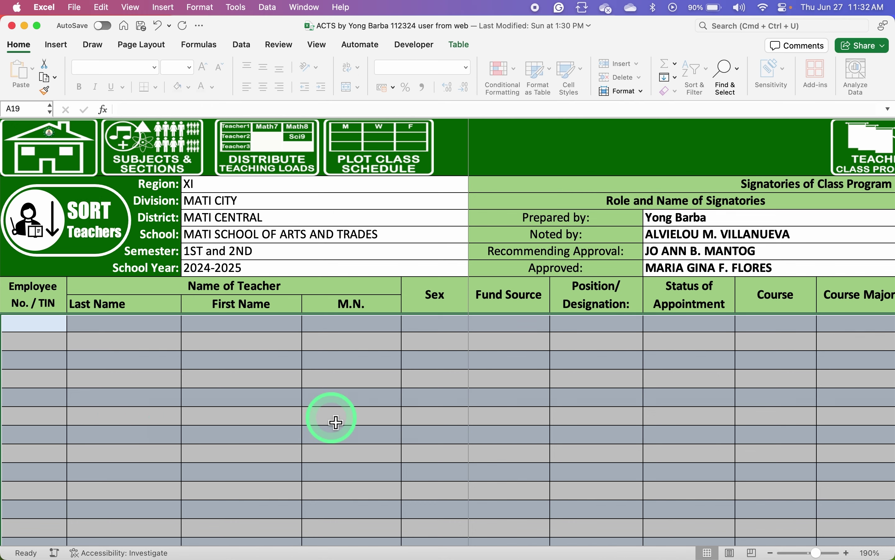
left_click(169, 415)
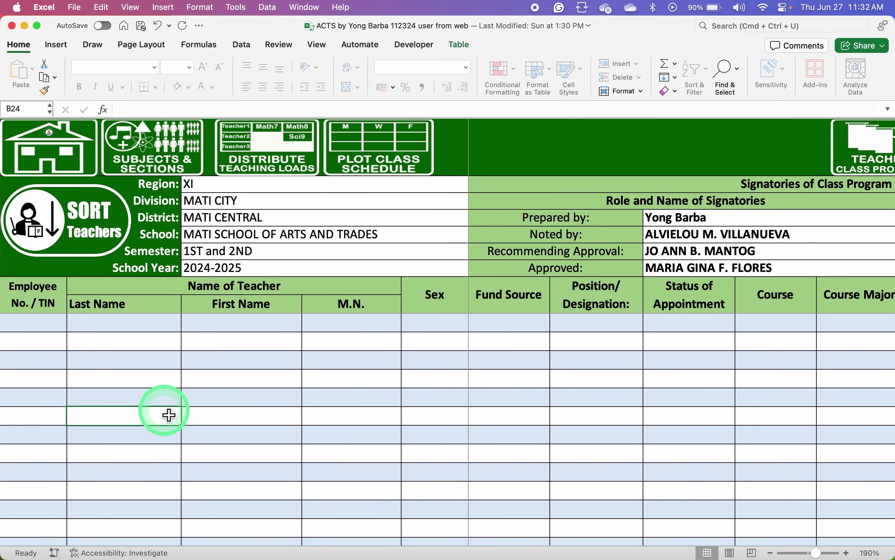
Enter the first teacher's last name, first name and middle initial in the first table row, and set the sex to M
left_click(121, 333)
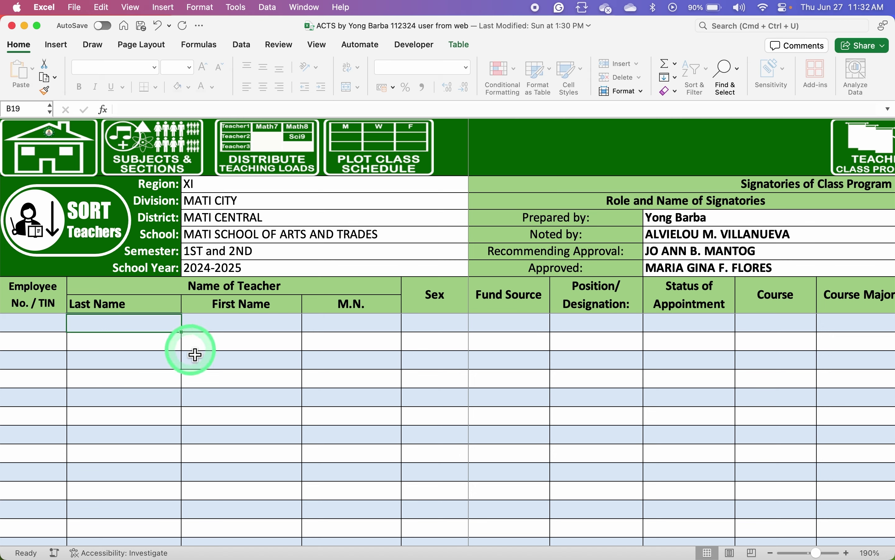
type("Pascual")
key("Tab")
type("Piolo")
key("Tab")
type("Z")
key("Tab")
left_click(475, 326)
key("Return")
Set the first teacher's advisory class to G7_Faith, leaving the fund source, position, appointment status and course details blank
key("Tab")
key("Tab")
key("Tab")
key("Tab")
key("Tab")
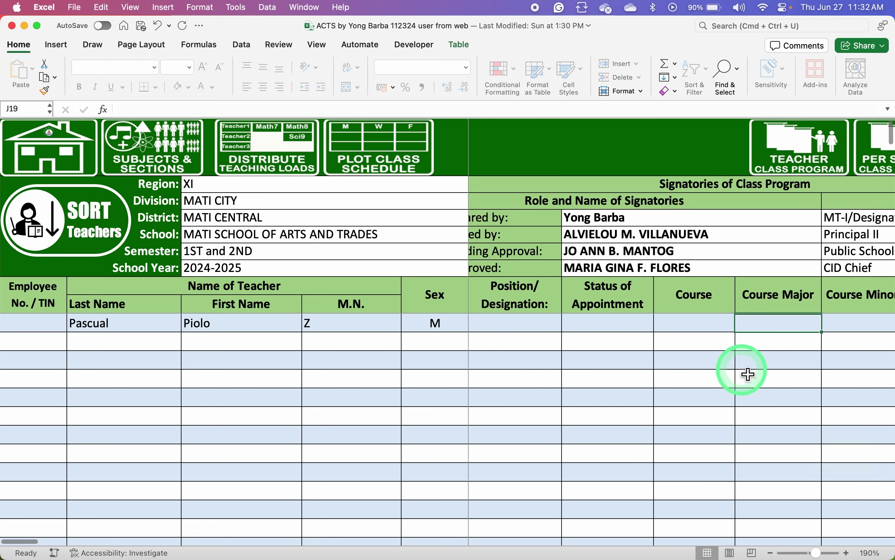
key("Tab")
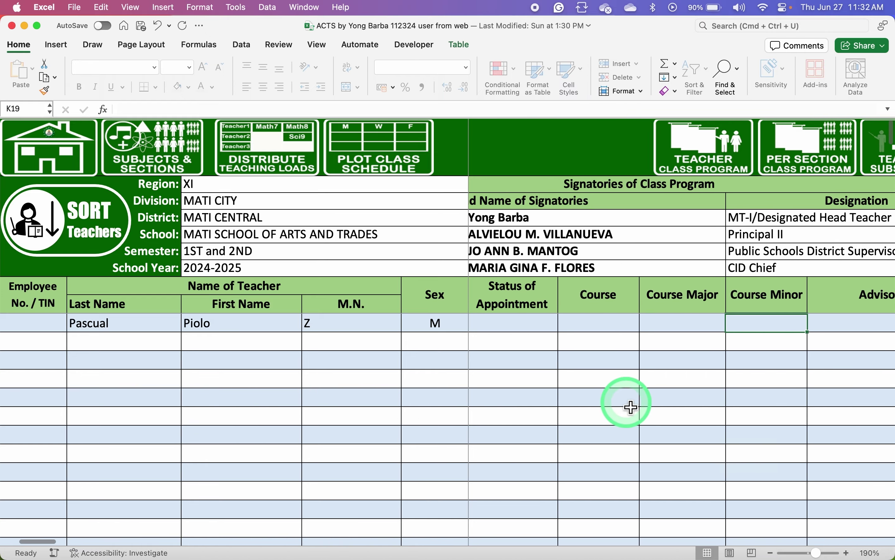
scroll(629, 408, "right", 5)
left_click(600, 333)
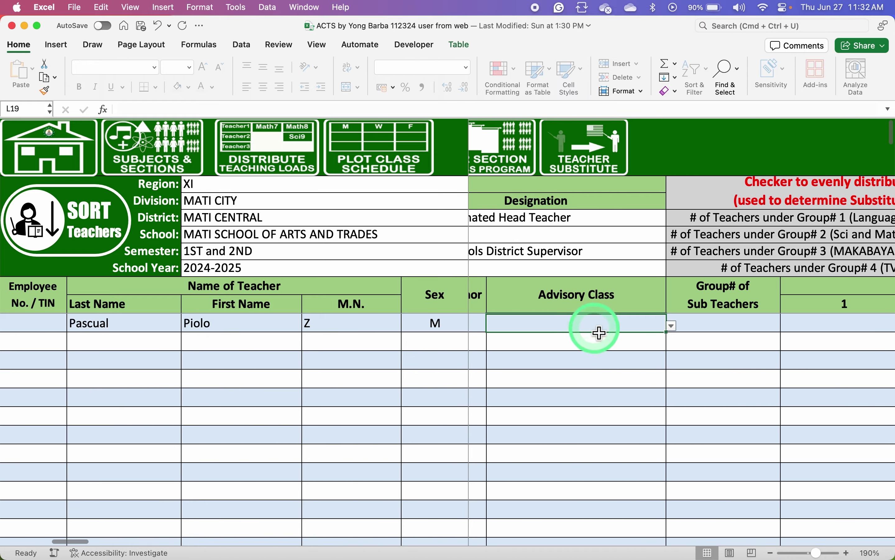
left_click(672, 327)
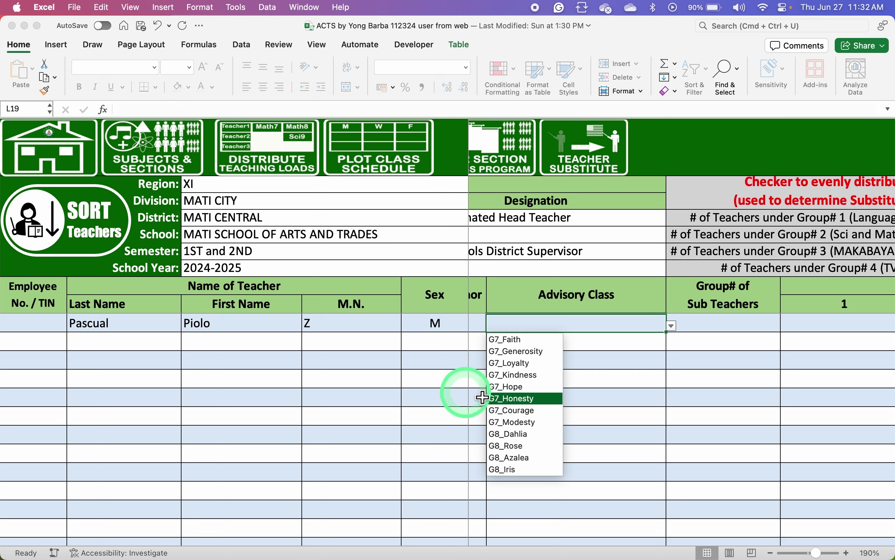
scroll(521, 406, "down", 6)
scroll(521, 406, "up", 6)
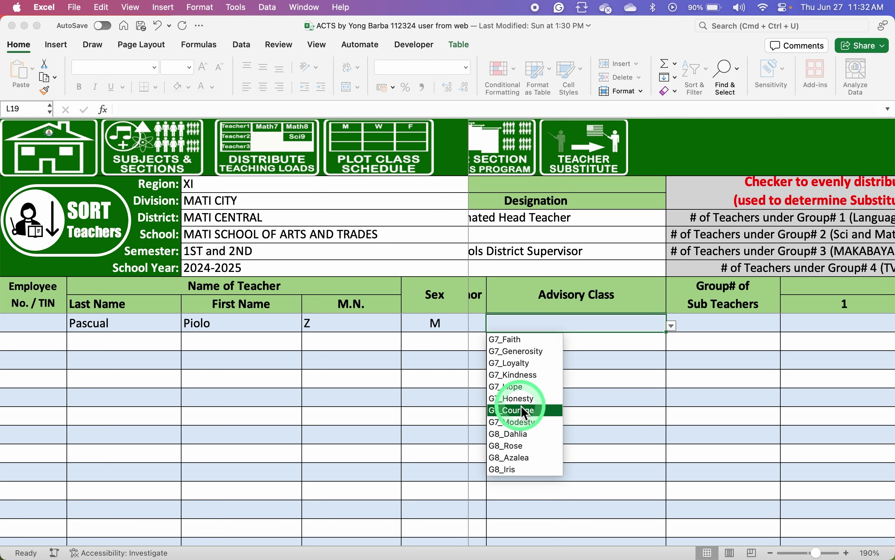
left_click(514, 341)
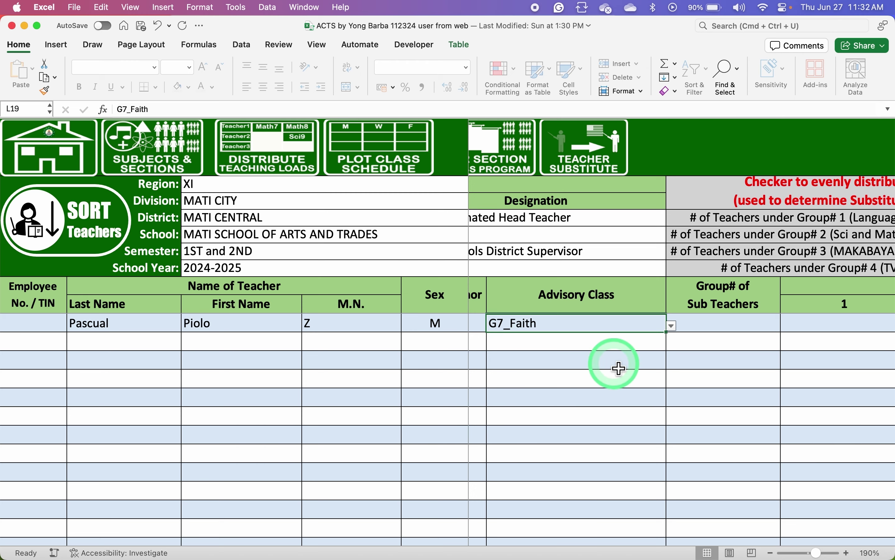
Assign Eng7 as the first teacher's teaching load 1, leaving the substitute group and ancillary assignments blank
scroll(620, 369, "right", 2)
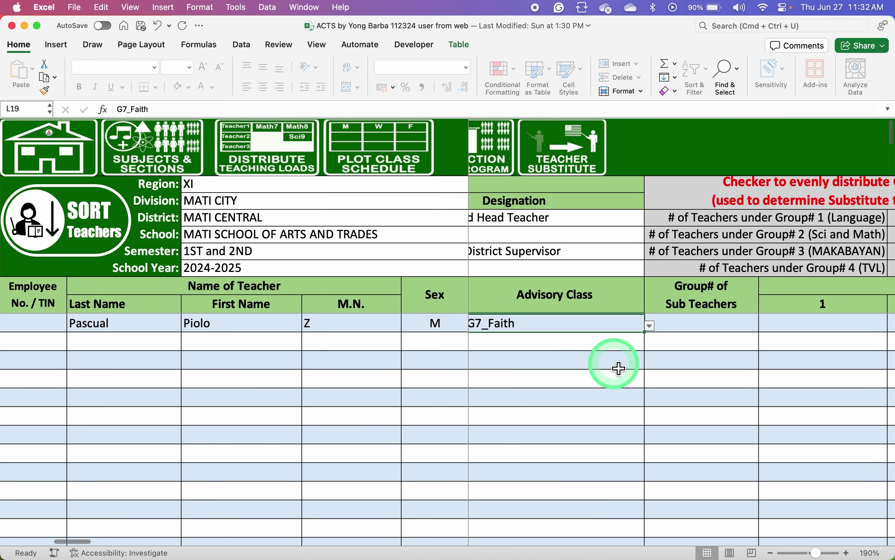
scroll(620, 369, "right", 10)
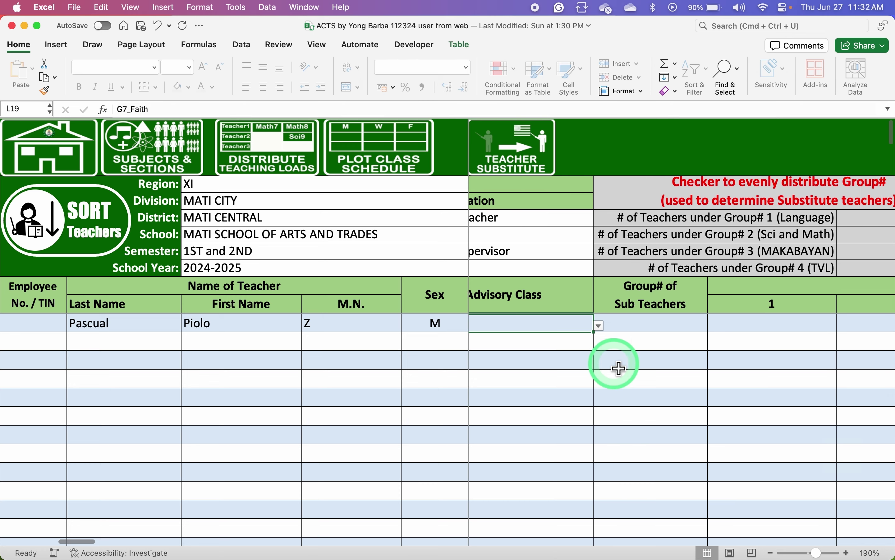
scroll(620, 368, "right", 6)
scroll(620, 368, "left", 3)
scroll(621, 368, "left", 1)
left_click(582, 326)
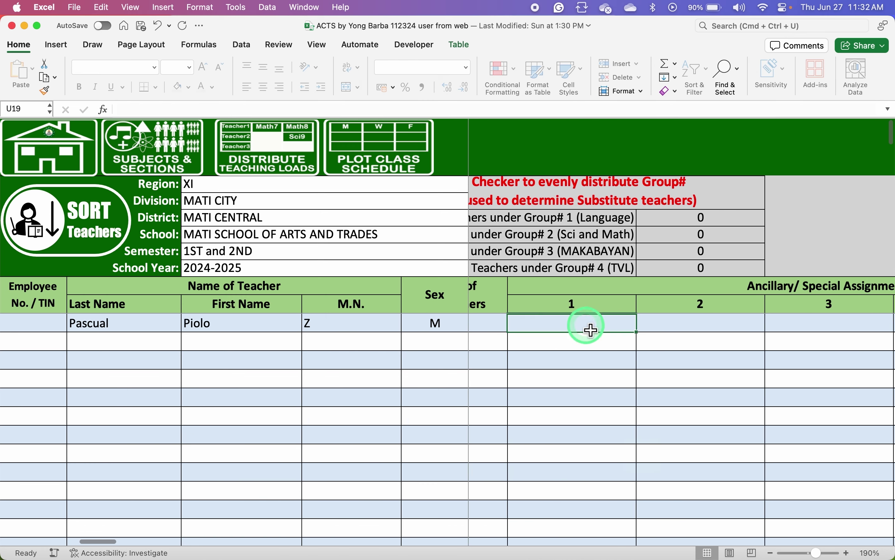
scroll(731, 358, "right", 8)
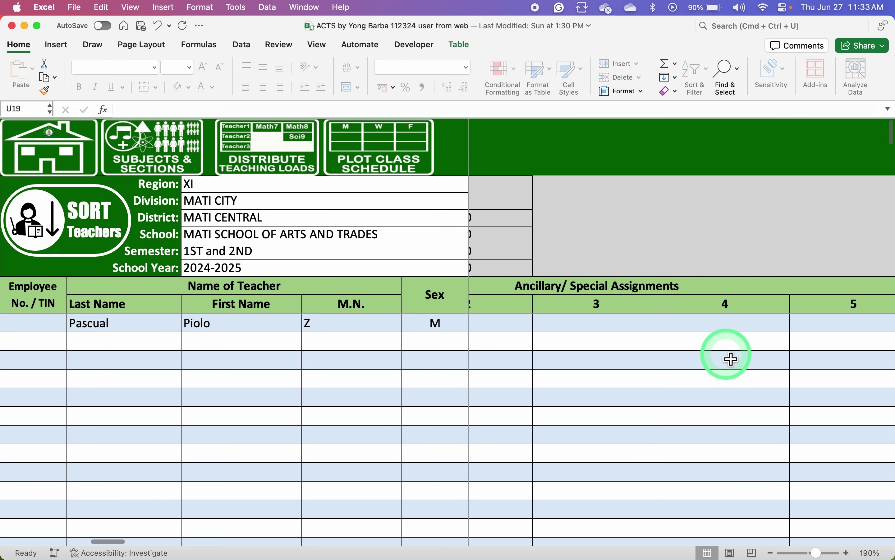
scroll(732, 358, "right", 10)
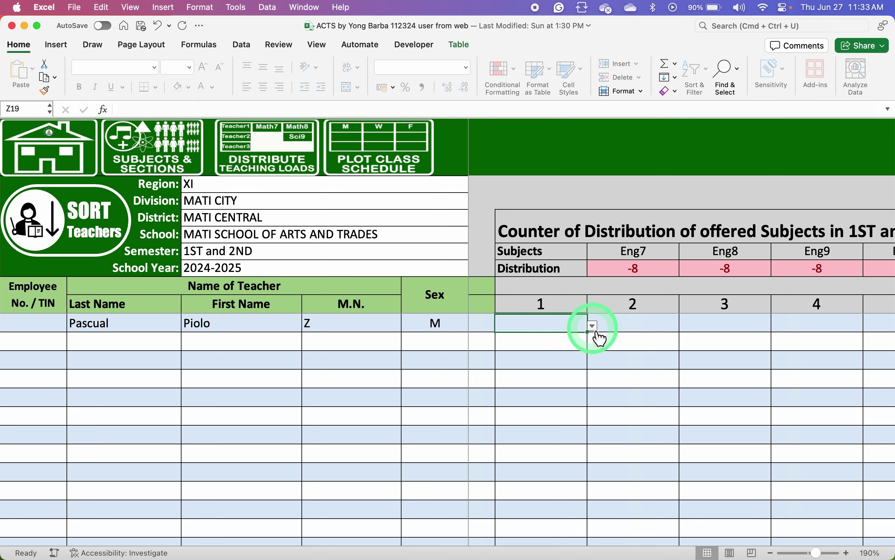
left_click(593, 326)
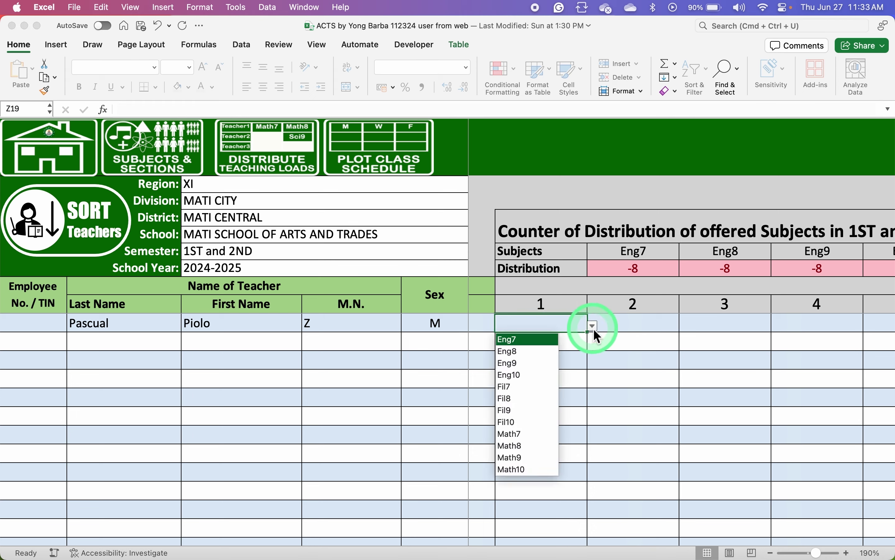
left_click(530, 341)
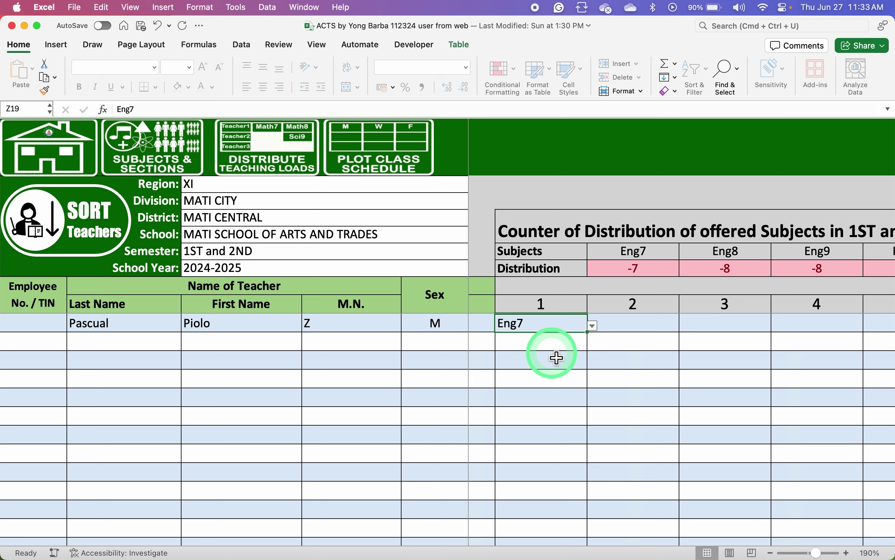
Copy the Eng7 assignment into teaching loads 2 to 4 of the first teacher
key("super+c")
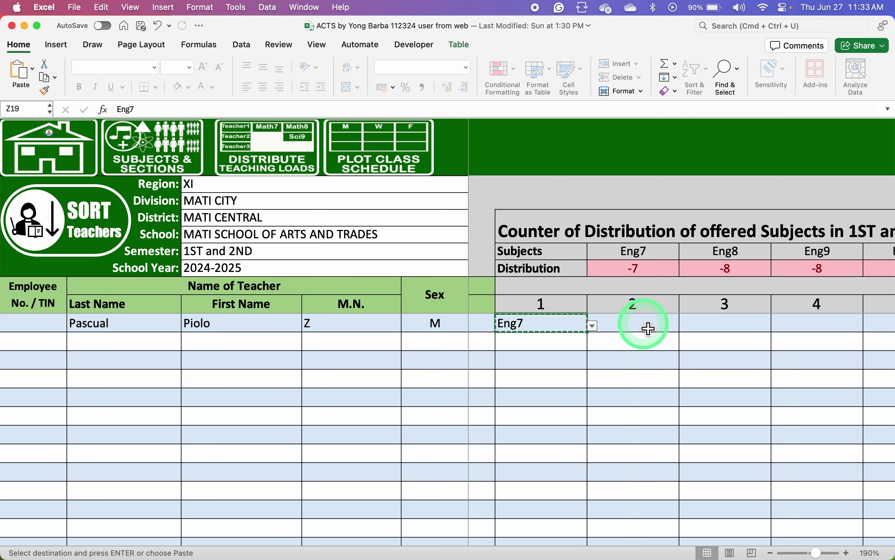
left_click_drag(648, 328, 808, 325)
key("super+v")
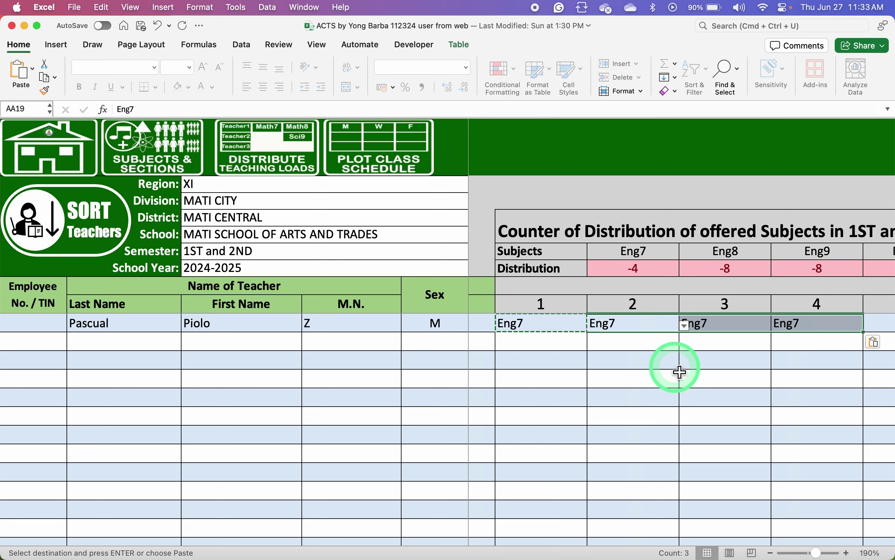
Assign Fil7 as teaching loads 5 and 6 of the first teacher
scroll(679, 372, "right", 5)
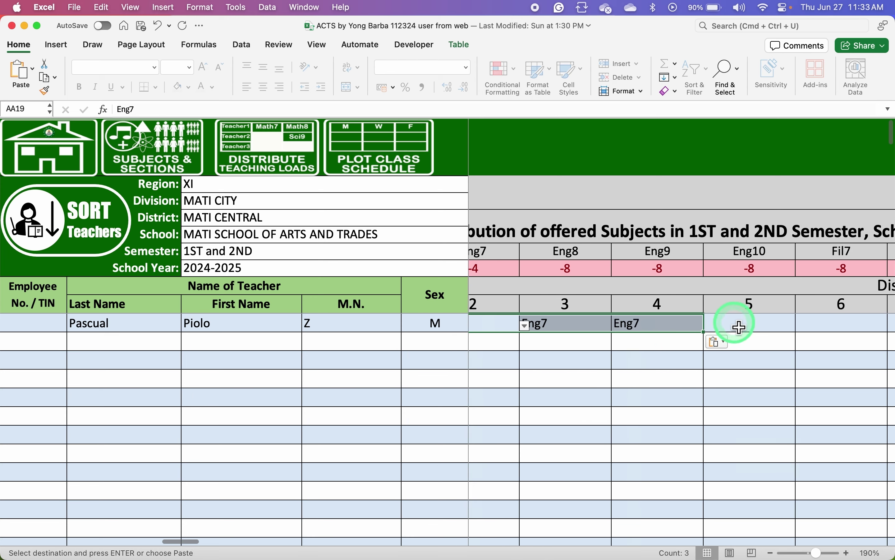
left_click(739, 327)
left_click(802, 326)
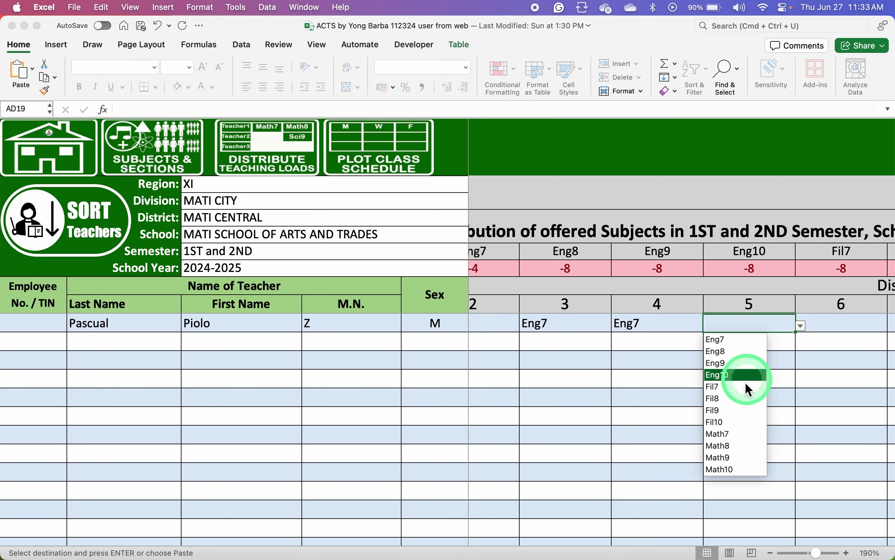
left_click(733, 387)
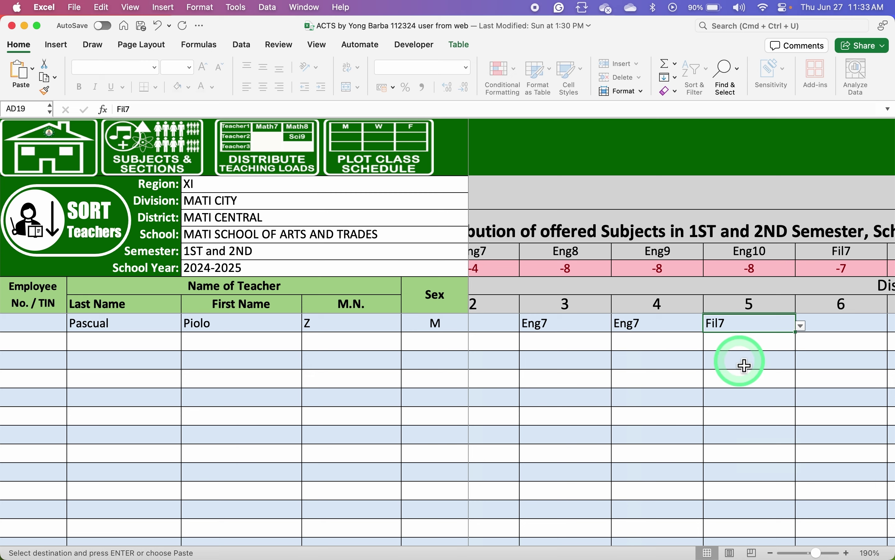
scroll(745, 369, "right", 4)
left_click(713, 325)
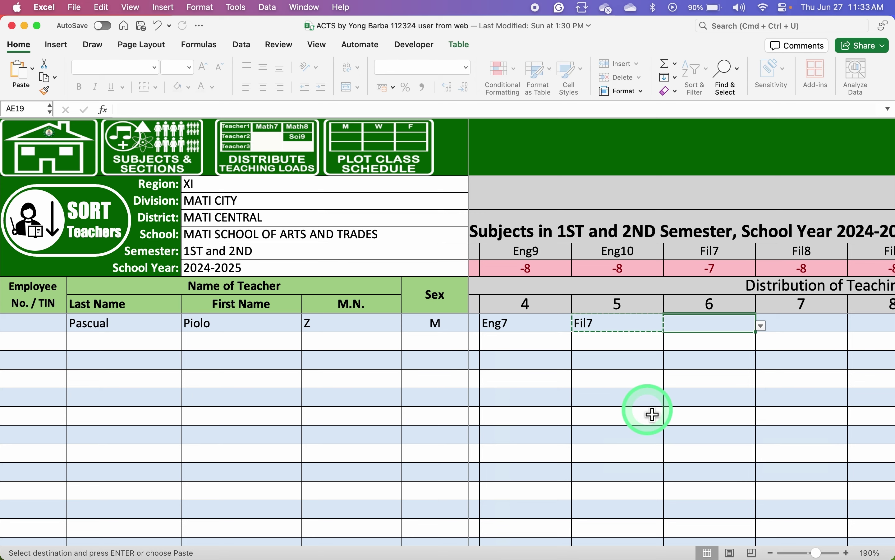
scroll(740, 351, "right", 3)
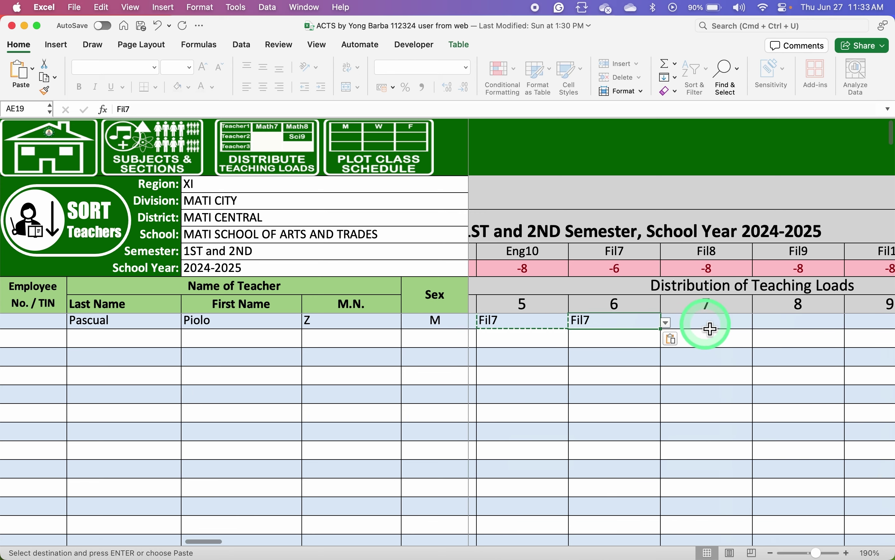
Assign Homeroom as teaching load 7 of the first teacher
left_click(711, 329)
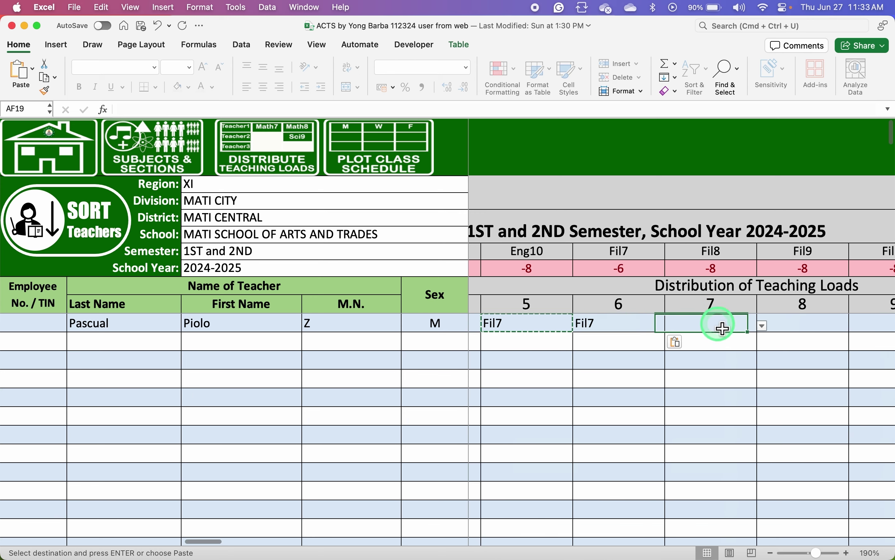
left_click(763, 326)
left_click_drag(674, 465, 691, 472)
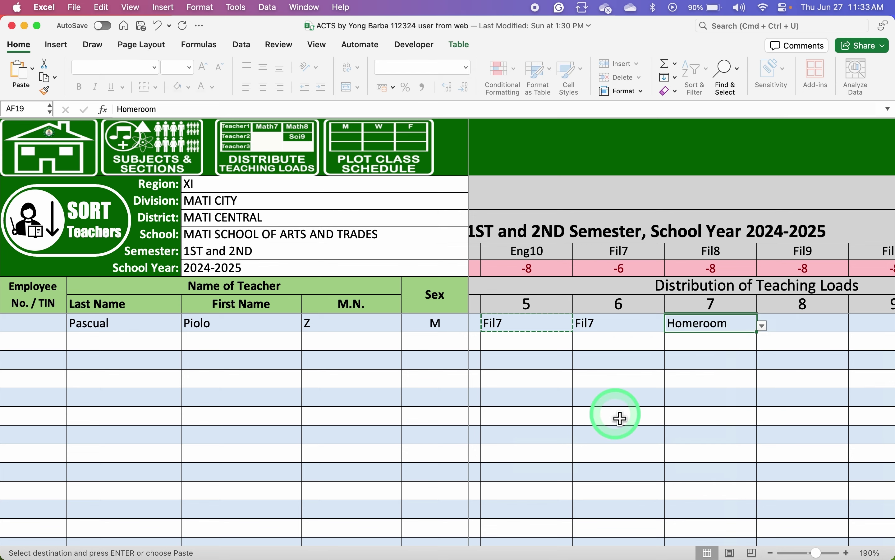
Enter the second teacher's last name, first name and middle initial in row 20, with sex F
scroll(621, 416, "right", 3)
scroll(621, 418, "left", 5)
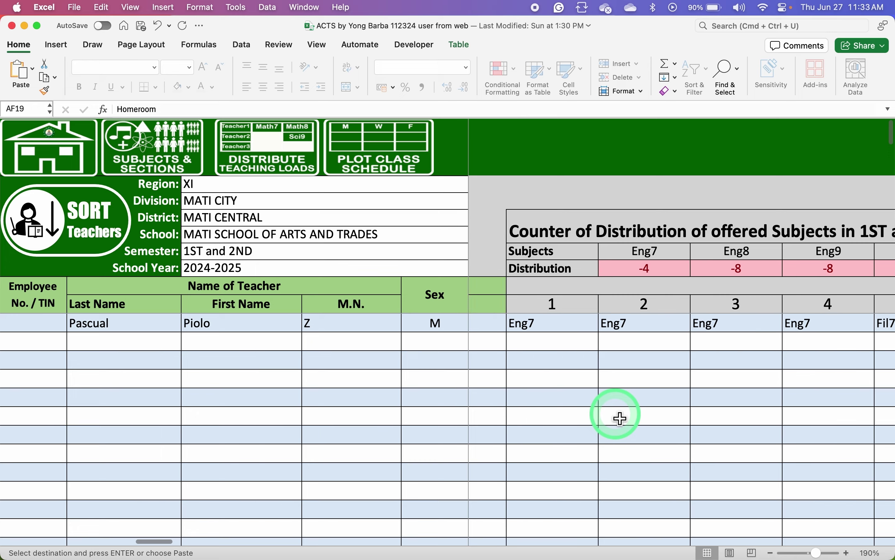
scroll(620, 419, "left", 3)
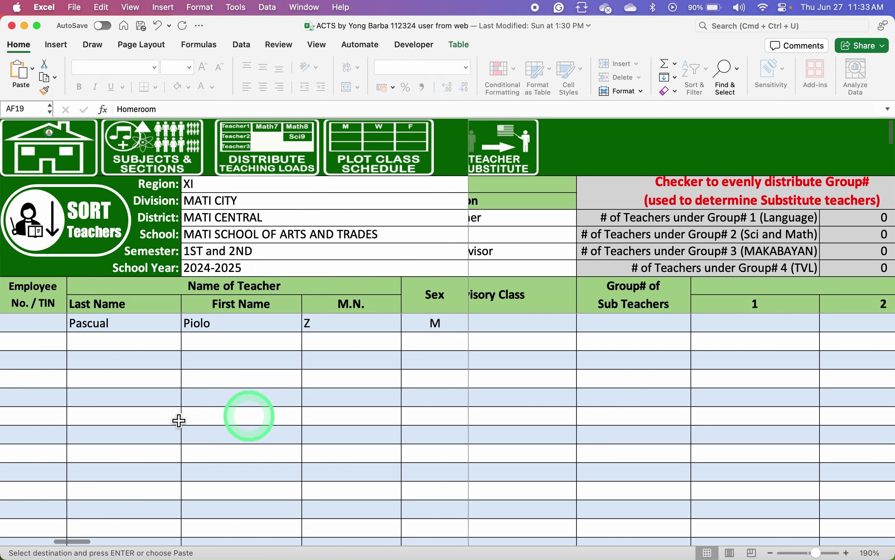
left_click(135, 350)
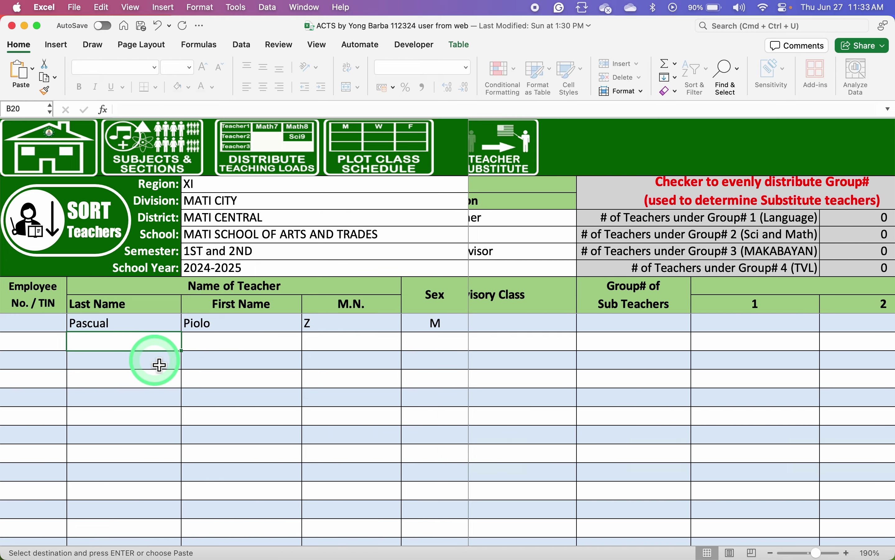
type("Santos")
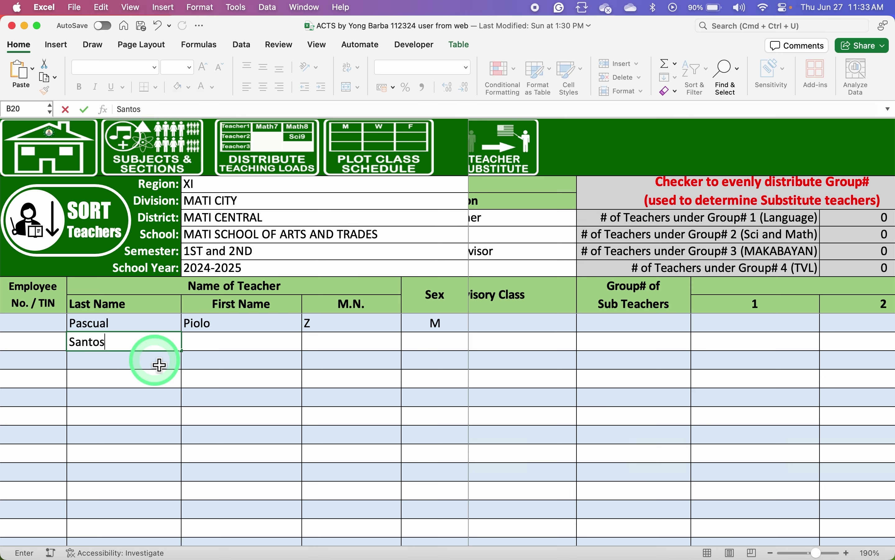
key("Tab")
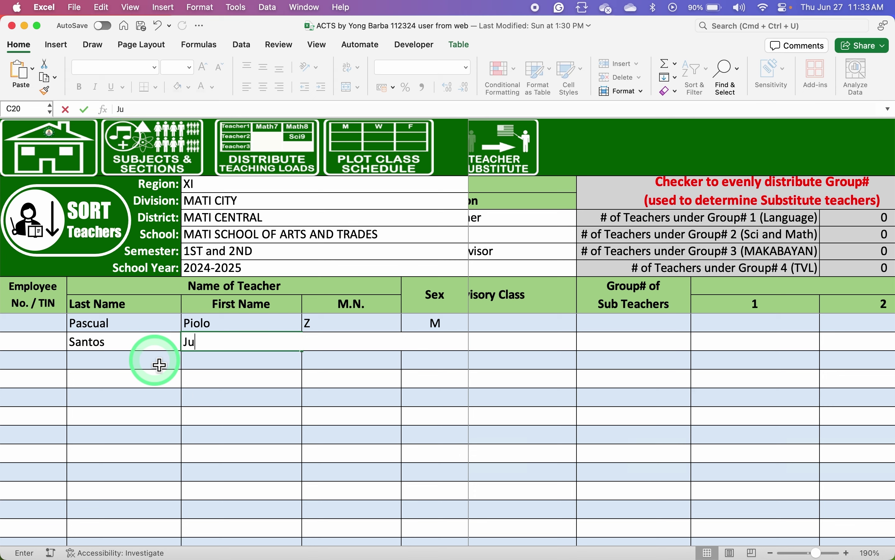
key("Tab")
type("A")
key("Tab")
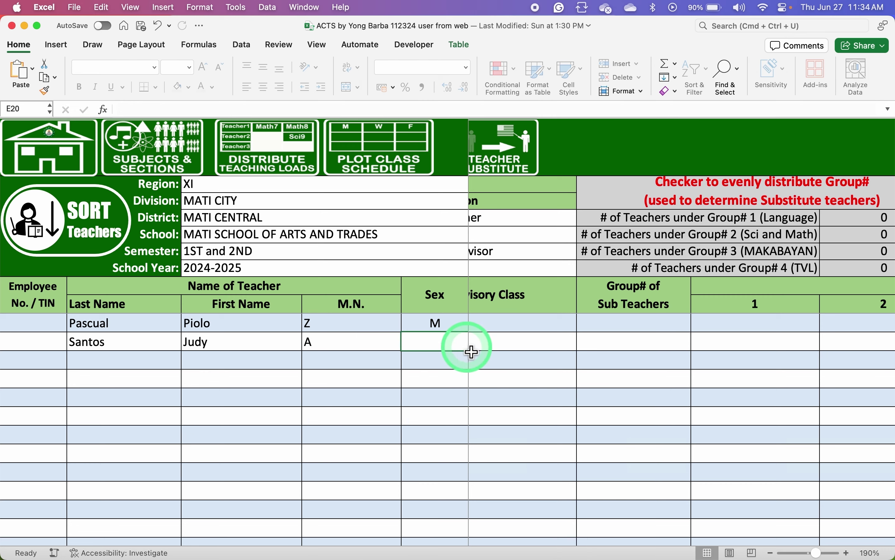
type("F")
key("Tab")
Select the second teacher's advisory class cell and the last-name cell of the first empty teacher row
scroll(525, 384, "right", 10)
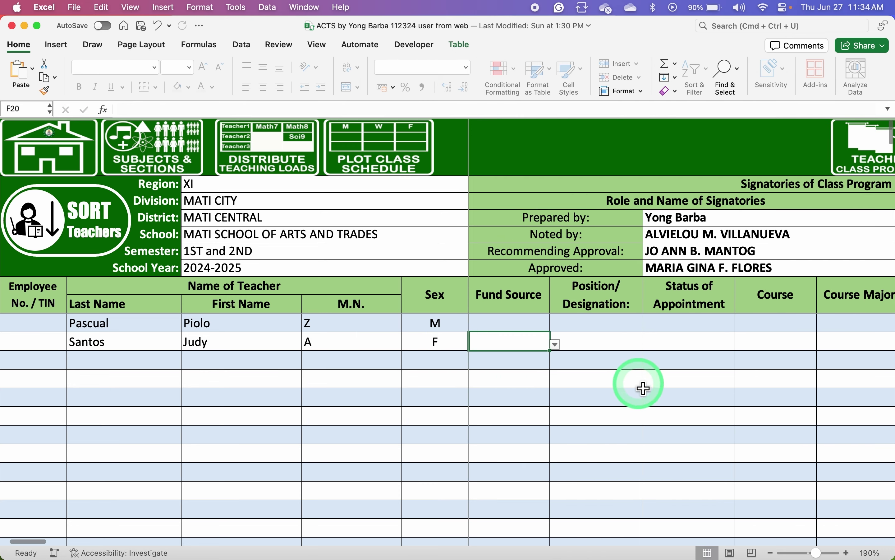
scroll(644, 388, "right", 10)
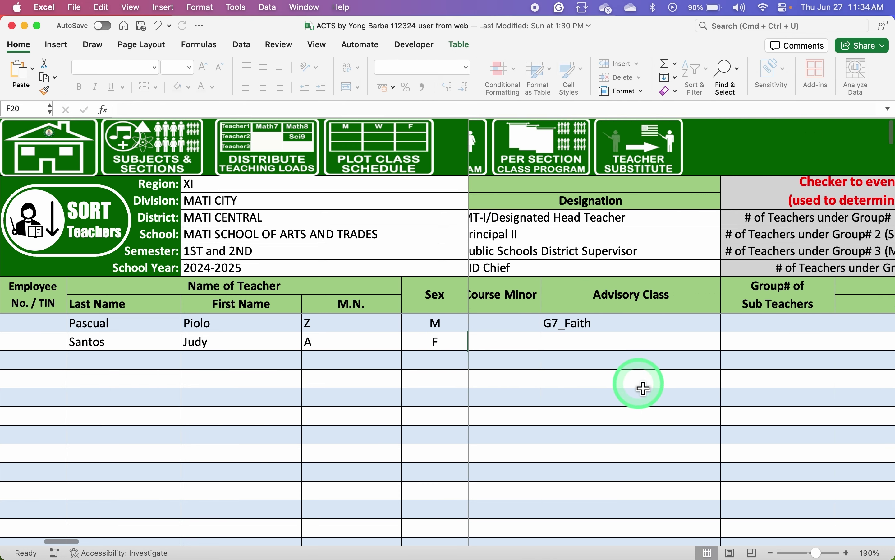
left_click(660, 351)
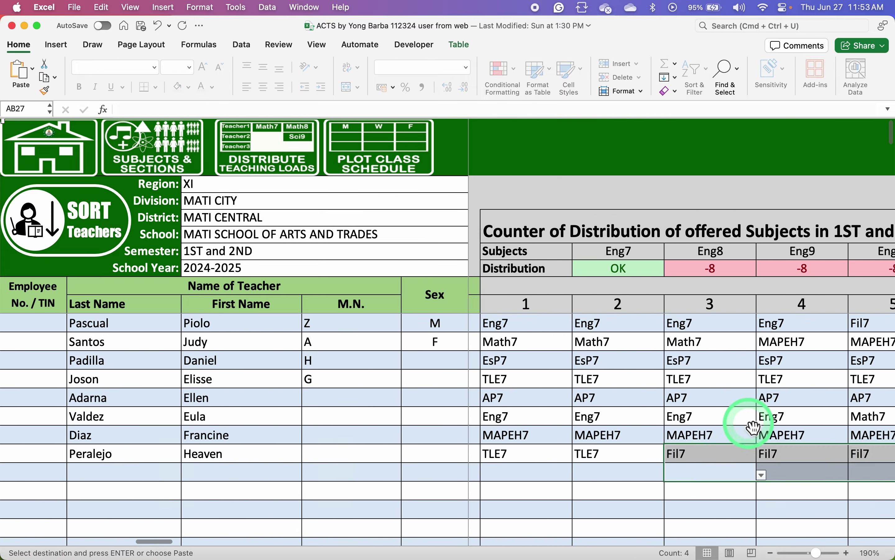
left_click(149, 473)
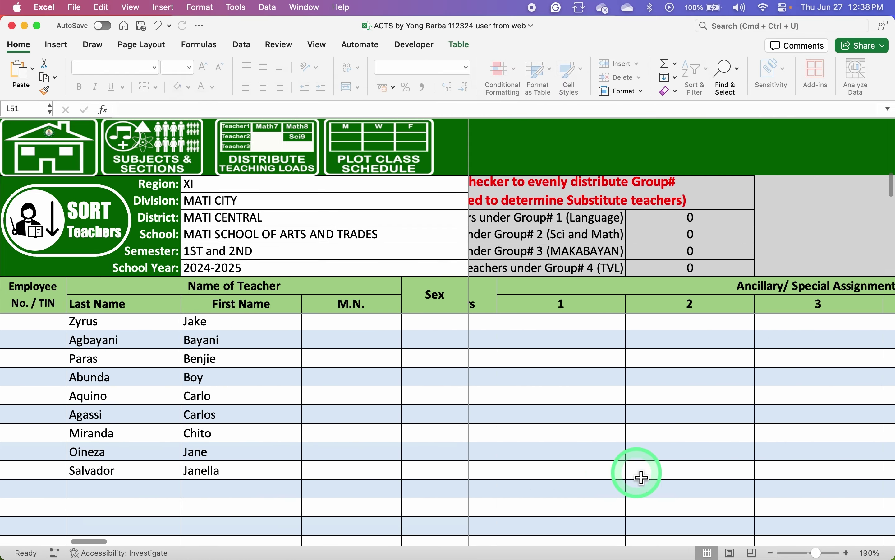
Examine the subject distribution counters, especially AP8 and Sci7 to Sci10, for loads still unassigned
scroll(643, 478, "right", 5)
scroll(643, 478, "right", 5)
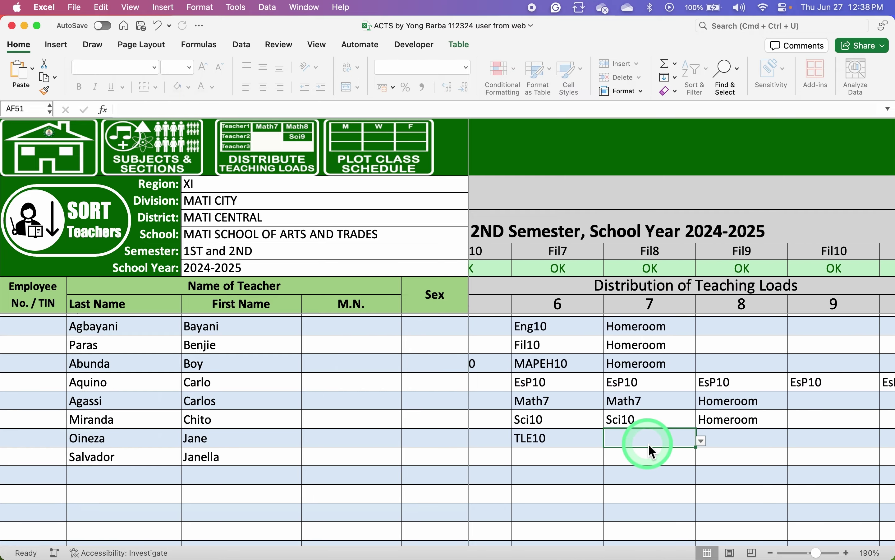
scroll(654, 460, "left", 5)
scroll(655, 460, "down", 1)
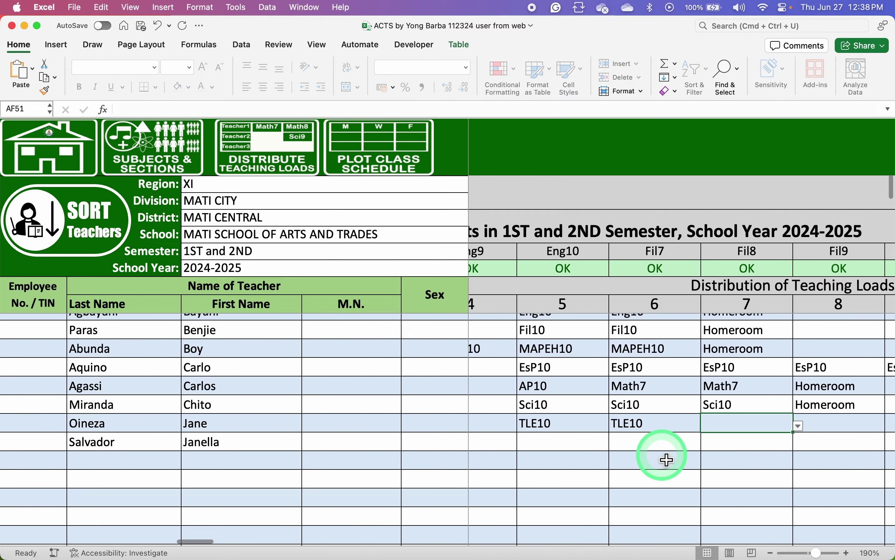
scroll(663, 459, "left", 5)
left_click(600, 440)
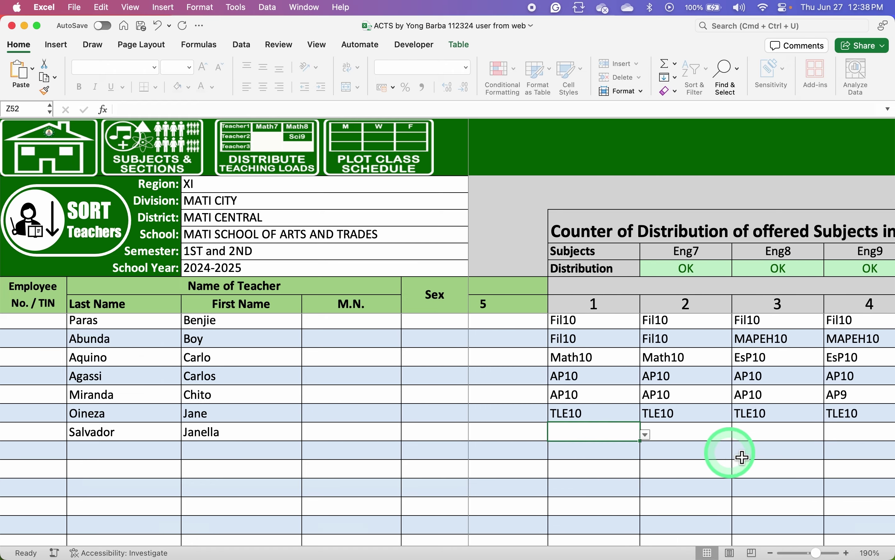
scroll(772, 453, "right", 5)
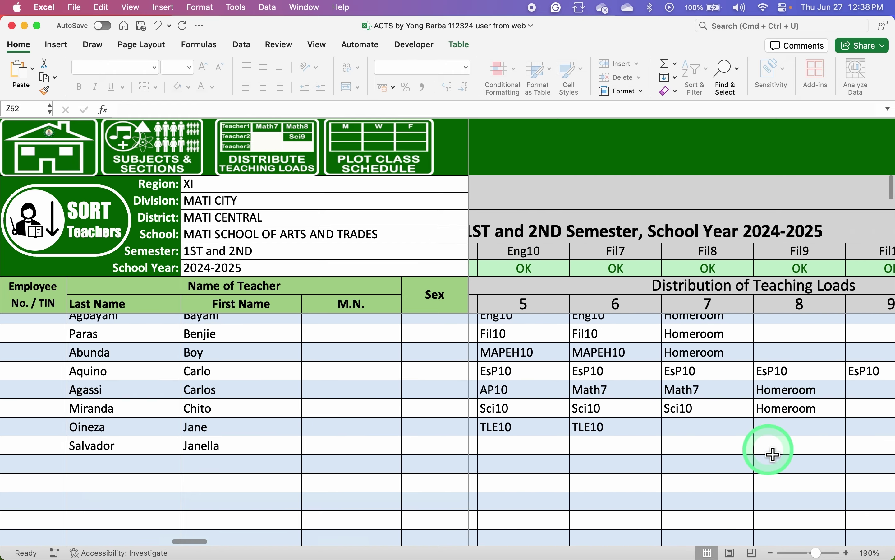
scroll(802, 236, "right", 15)
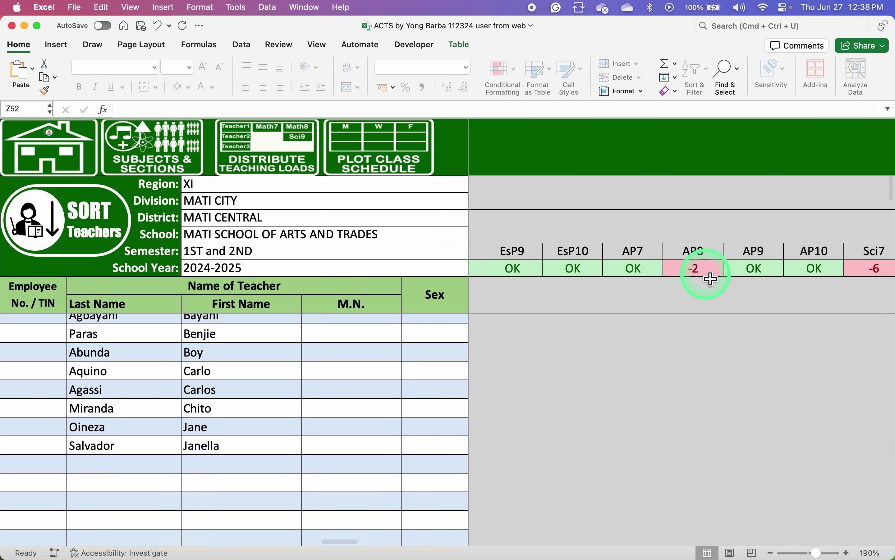
scroll(709, 278, "right", 2)
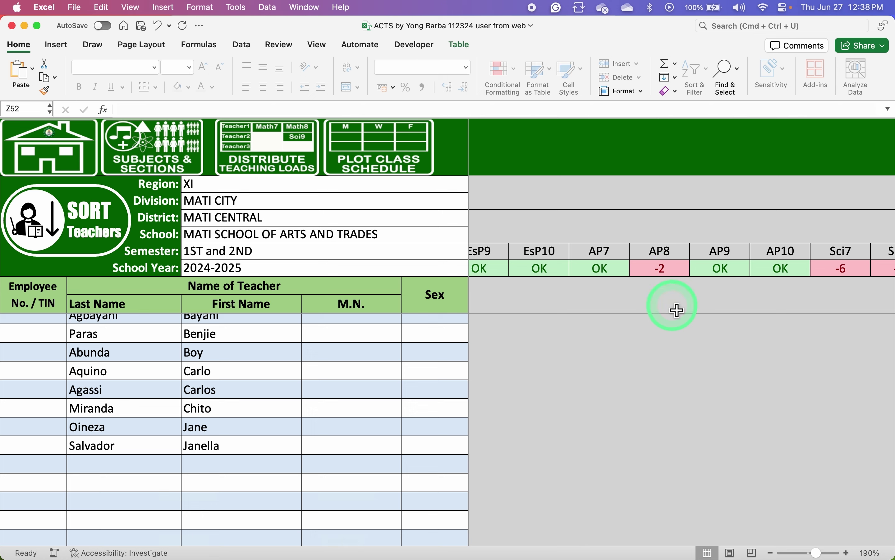
scroll(813, 270, "right", 1)
scroll(847, 266, "right", 3)
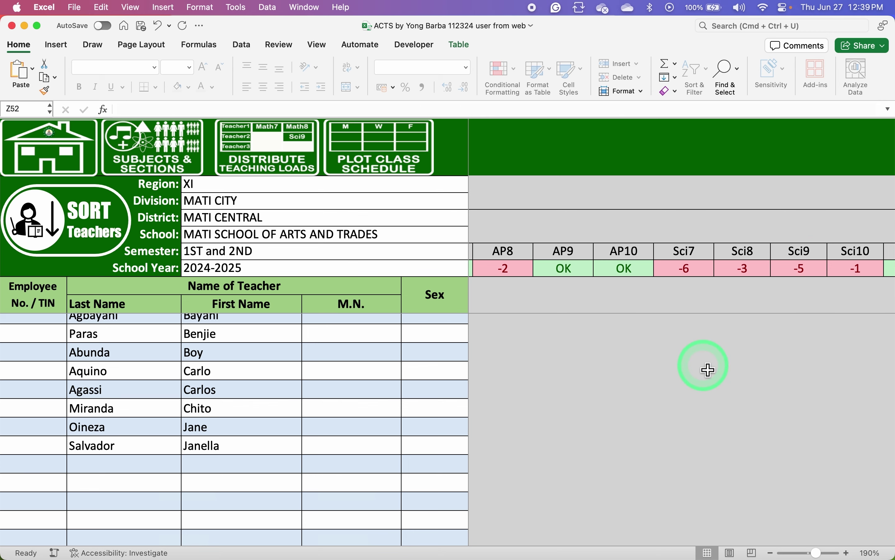
Assign AP8 as teaching loads 1 and 2 of the last listed teacher in row 52
scroll(708, 369, "right", 20)
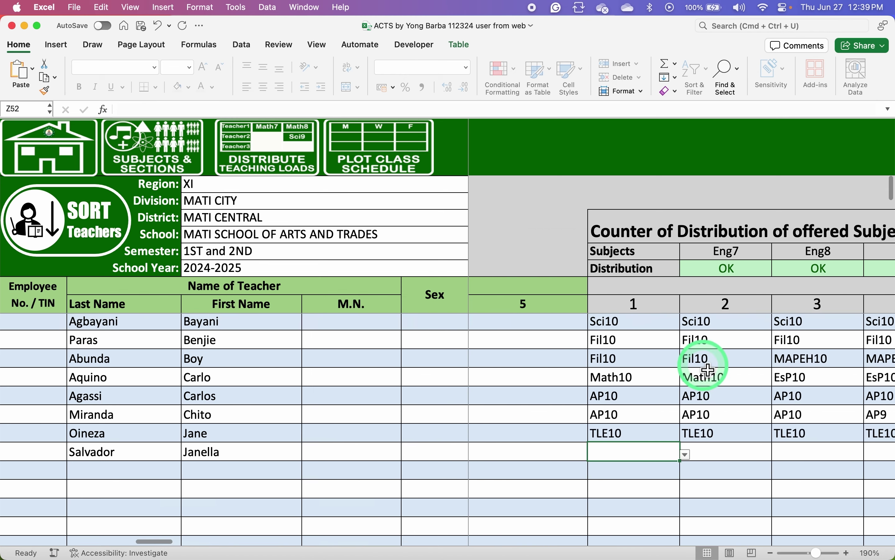
scroll(647, 466, "down", 3)
scroll(647, 466, "right", 3)
type("A")
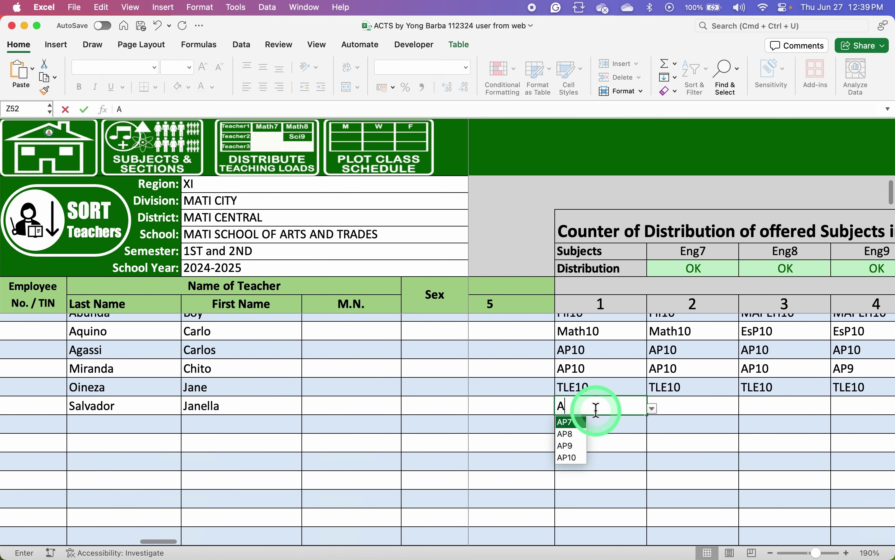
type("P8")
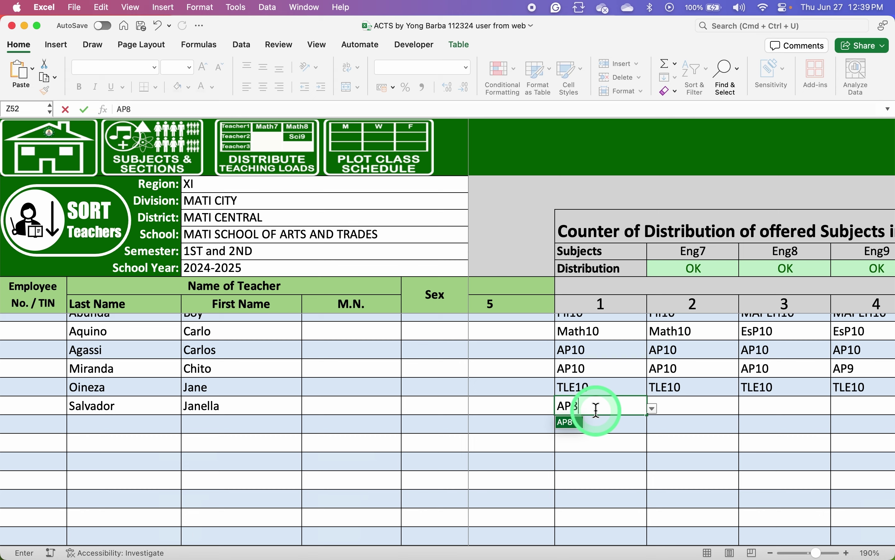
key("Return")
left_click(596, 410)
key("super+c")
key("Right")
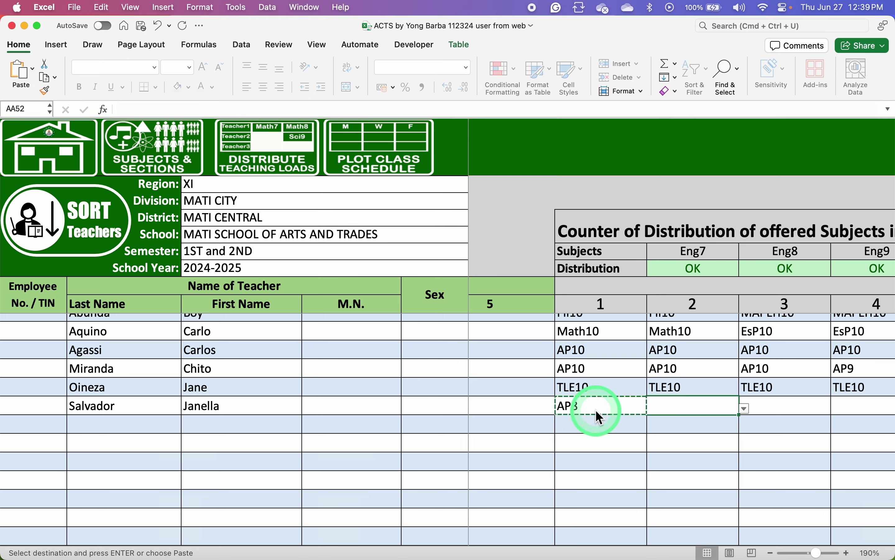
key("super+v")
key("Right")
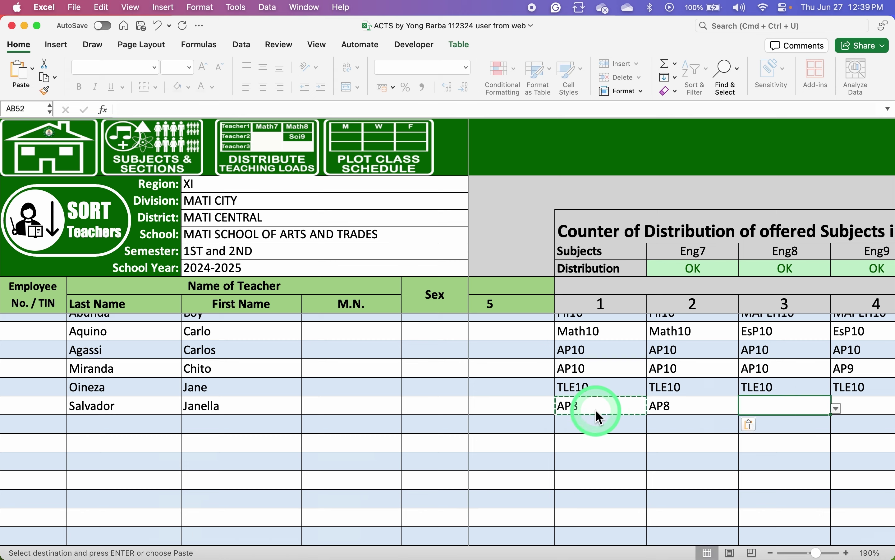
Assign Sci9 as teaching loads 3 to 7 of the teacher in row 52
type("Sci")
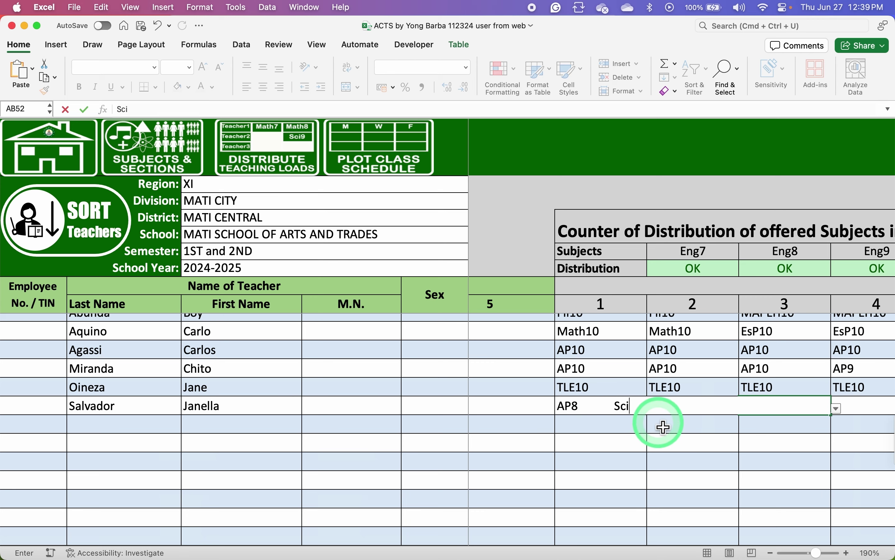
key("Return")
key("Up")
key("super+c")
key("Right")
key("shift+Right")
key("shift+Right")
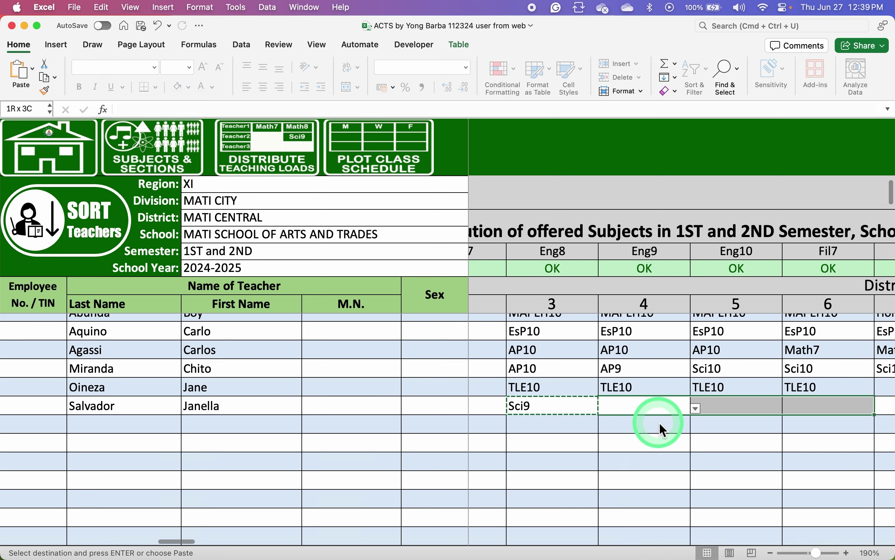
key("shift+Right")
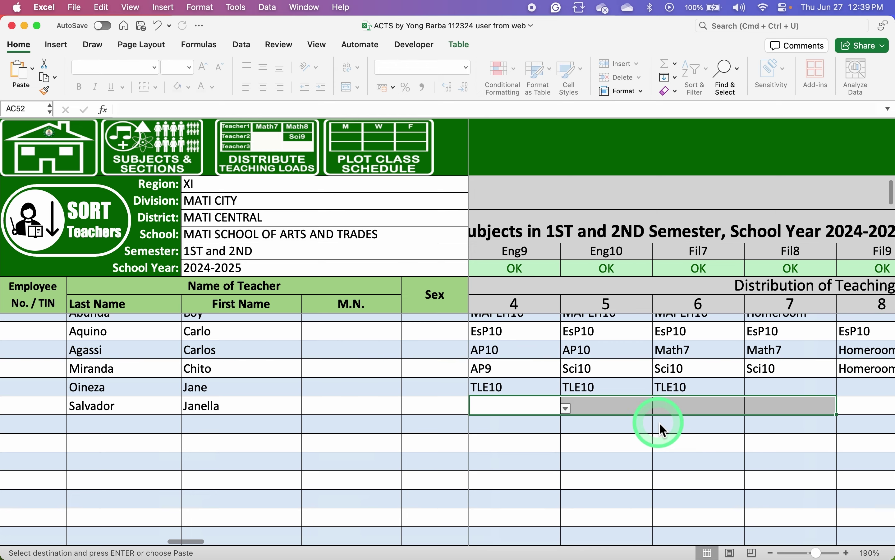
key("super+v")
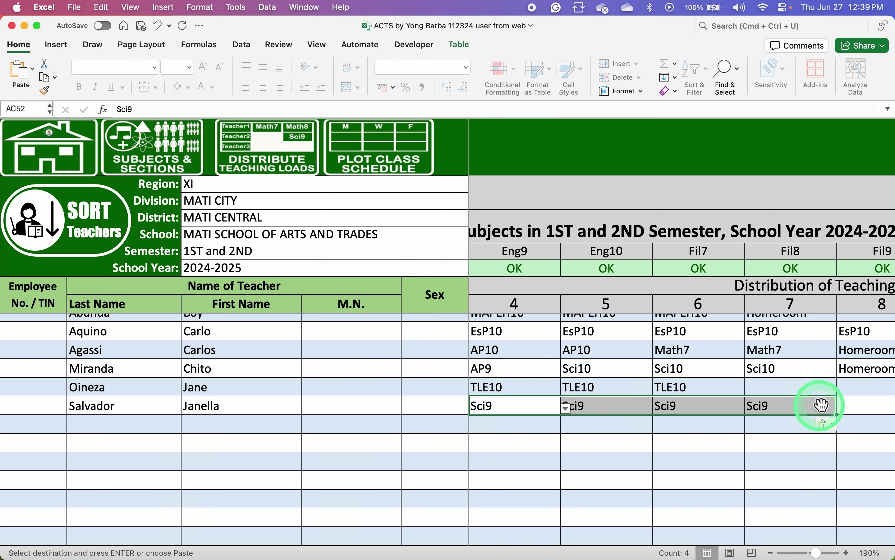
Check the weekly teaching hours of the teacher in row 52 and the AP, Sci and TLE distribution counters
scroll(814, 396, "right", 7)
scroll(815, 394, "up", 1)
scroll(815, 393, "right", 3)
scroll(815, 393, "down", 1)
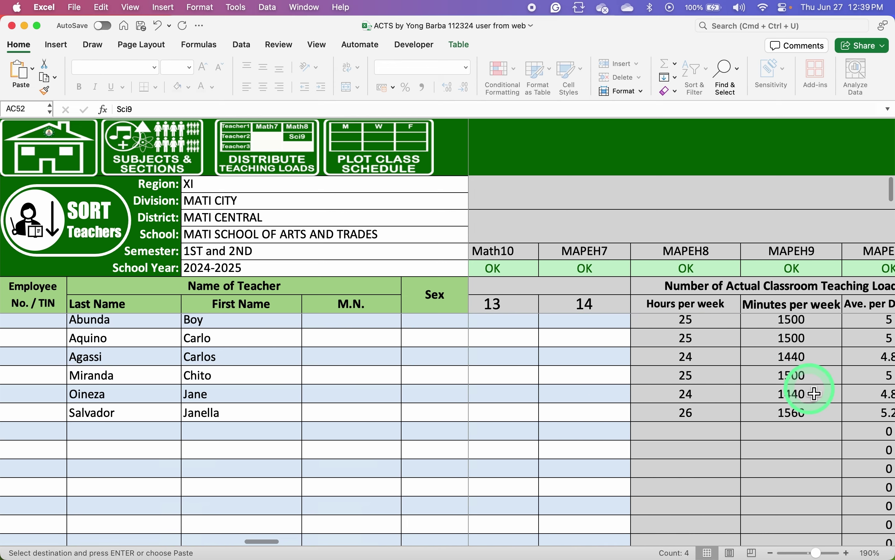
scroll(702, 418, "up", 1)
scroll(802, 237, "right", 5)
scroll(807, 251, "right", 1)
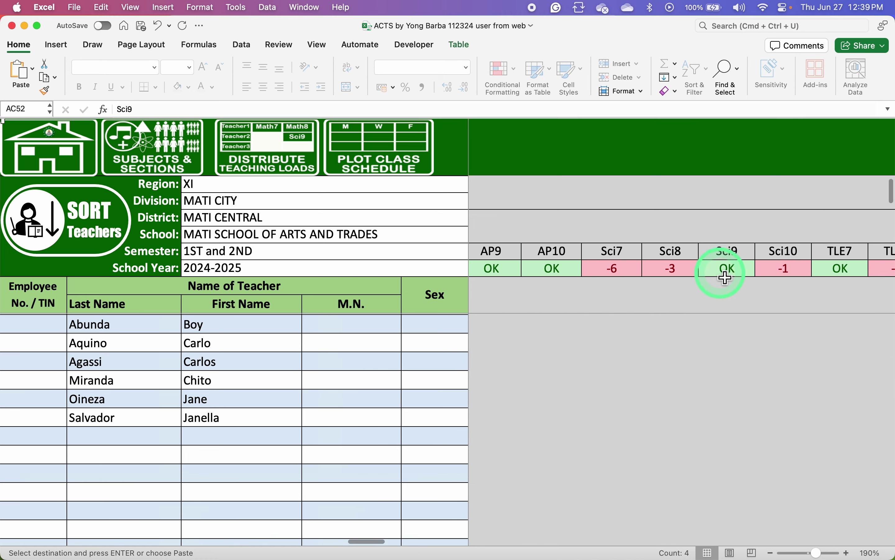
scroll(730, 276, "left", 3)
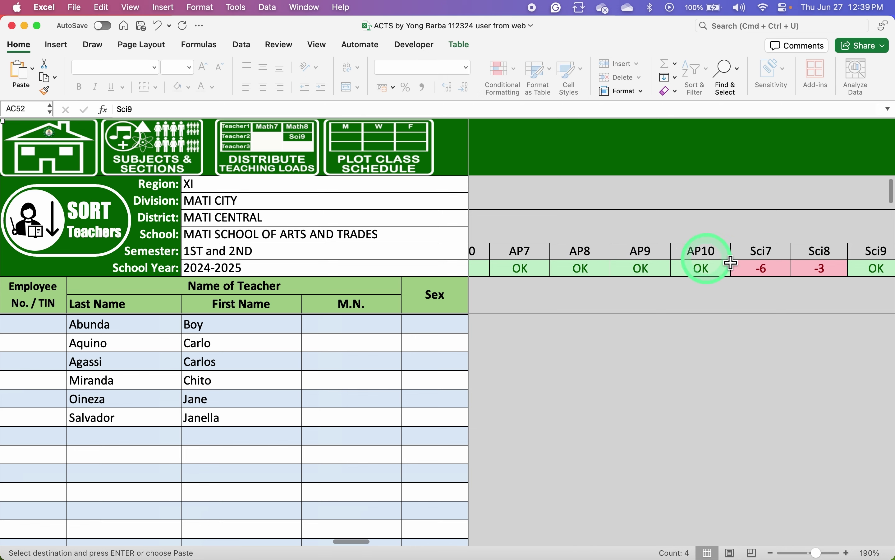
scroll(743, 262, "right", 4)
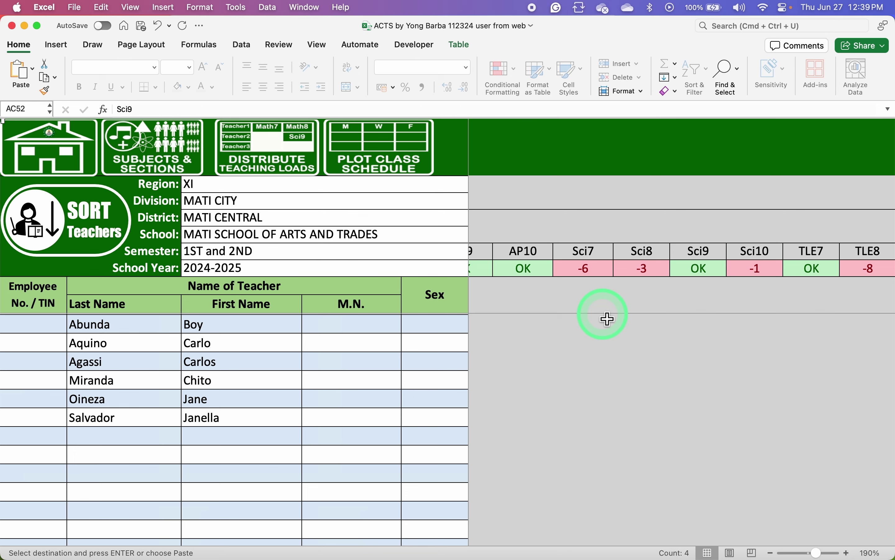
Enter the last and first names of four more teachers in rows 53 to 56
left_click(140, 442)
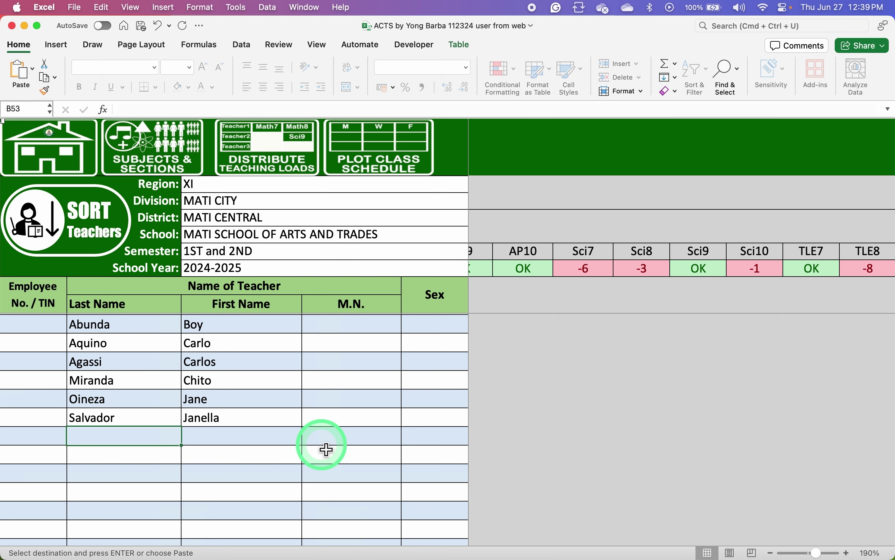
type("Gutierrez")
key("Tab")
type("JanineMercado")
key("Tab")
type("J")
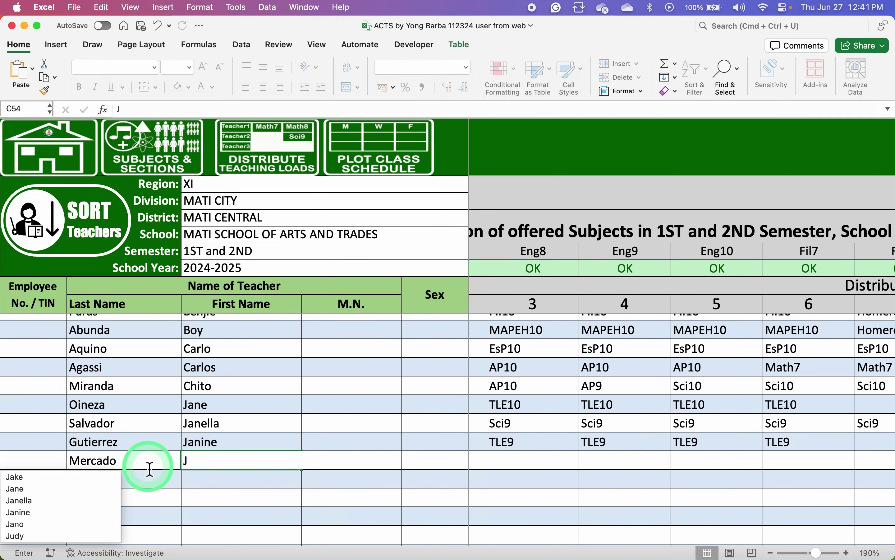
type("ennylynMendiola")
key("Tab")
type("Jessy")
type("Barretto")
key("Tab")
type("Julia")
Copy the TLE8 assignment from the last listed teacher to teaching load 7 of the teacher in row 51
key("cmd+c")
scroll(722, 472, "right", 10)
scroll(738, 437, "down", 3)
Check the distribution counter of every offered subject, from Eng7 through Homeroom
scroll(642, 278, "left", 15)
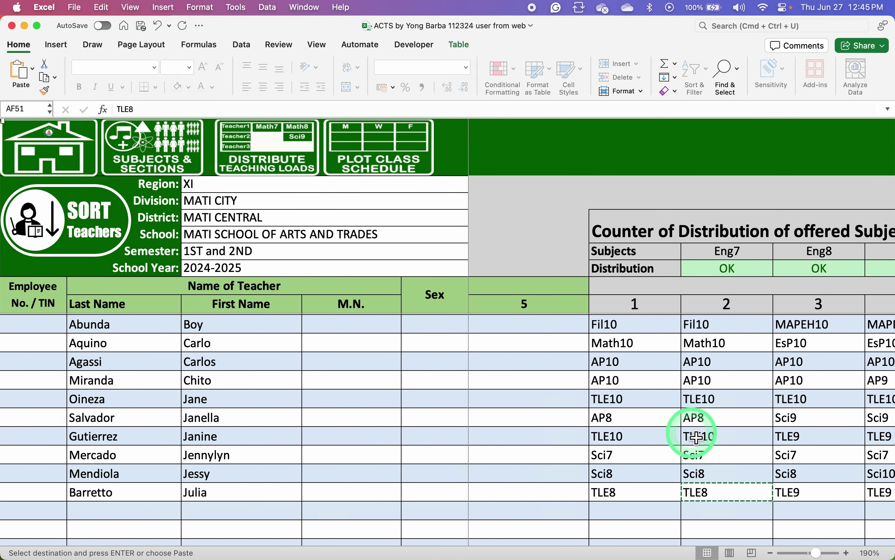
scroll(697, 437, "up", 15)
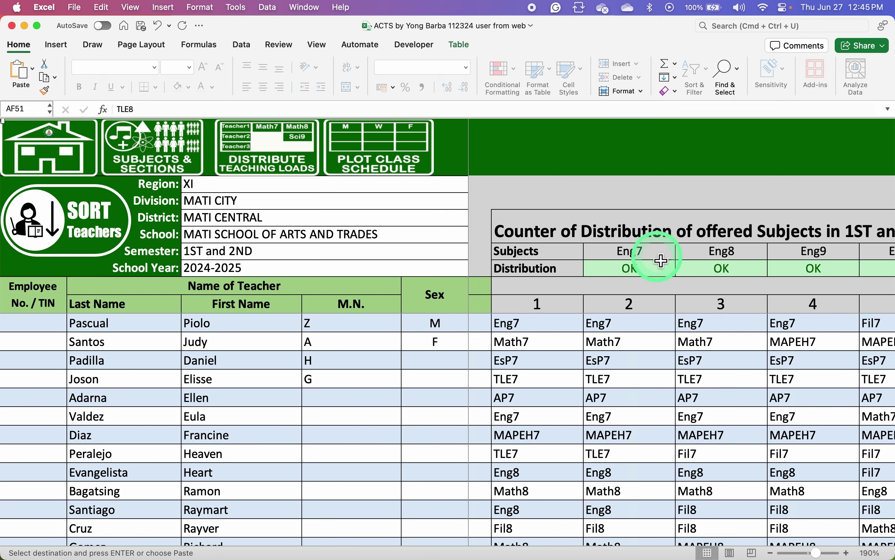
scroll(656, 258, "right", 3)
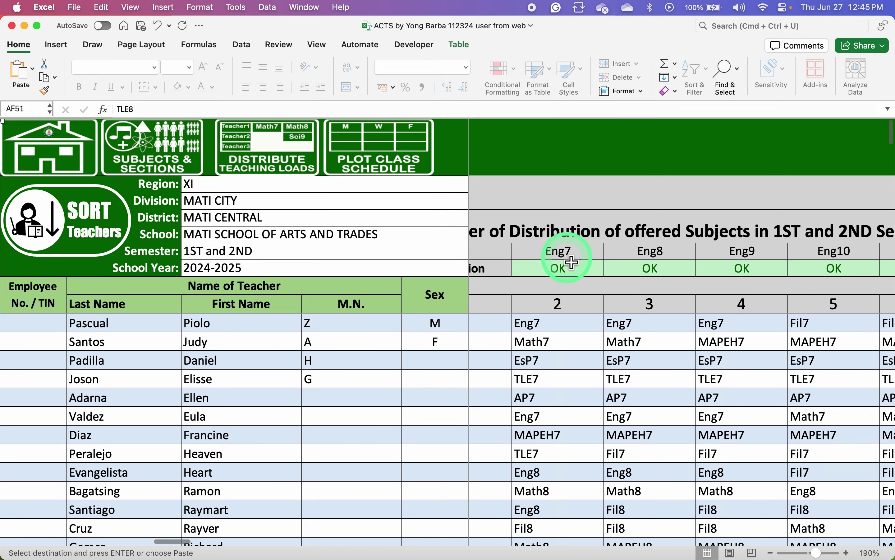
scroll(572, 262, "right", 2)
scroll(658, 267, "right", 6)
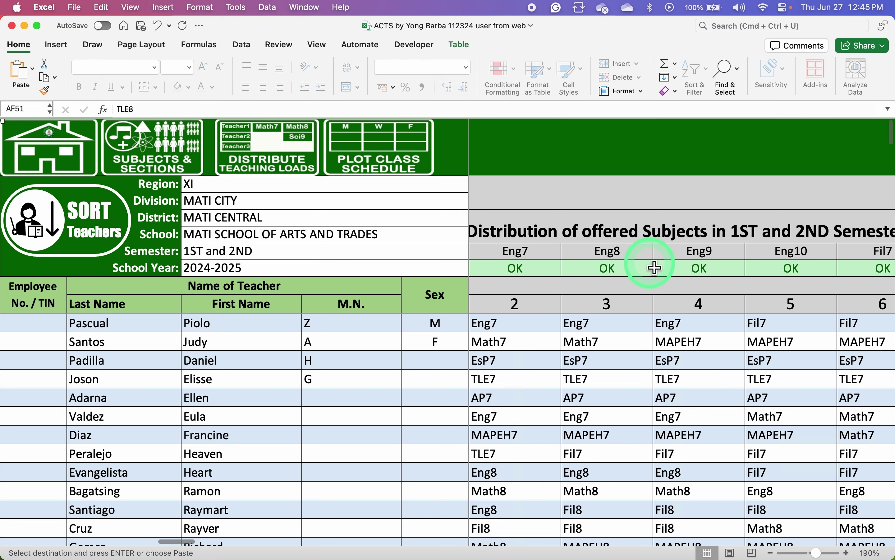
scroll(756, 273, "right", 10)
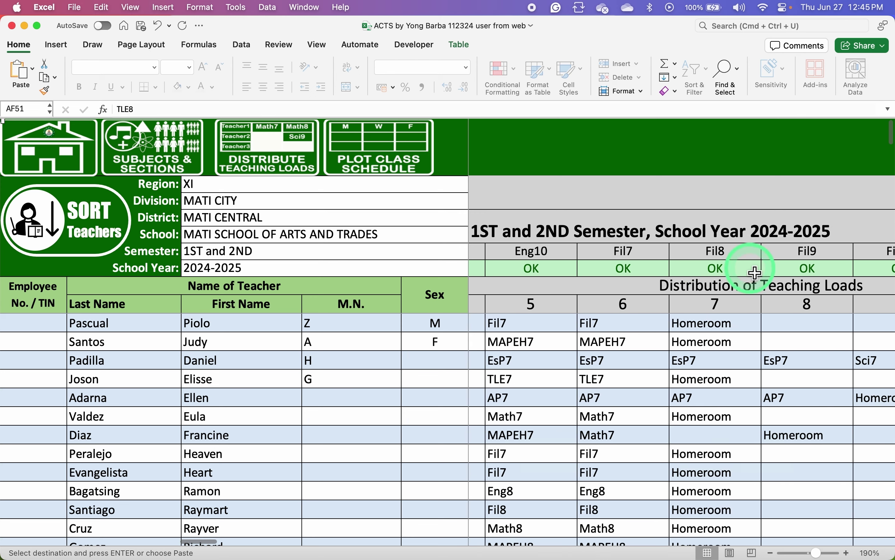
scroll(756, 273, "right", 10)
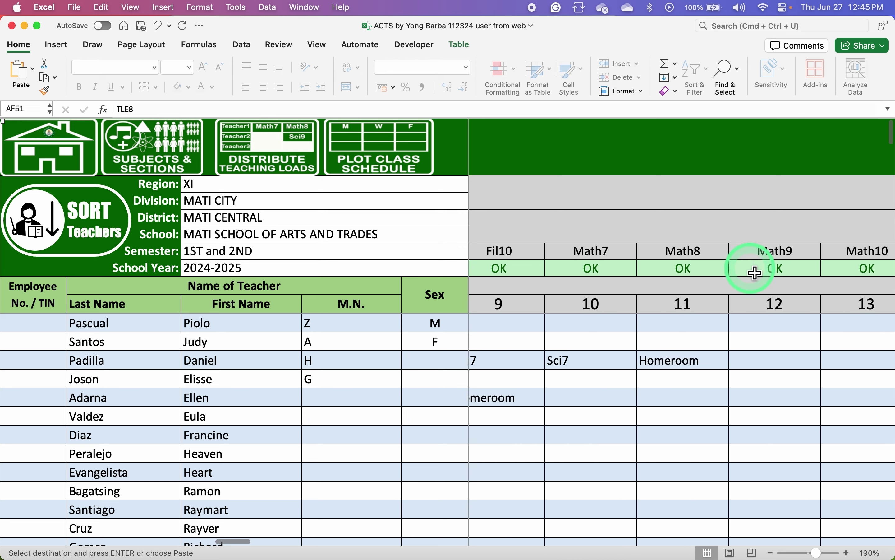
scroll(756, 272, "right", 10)
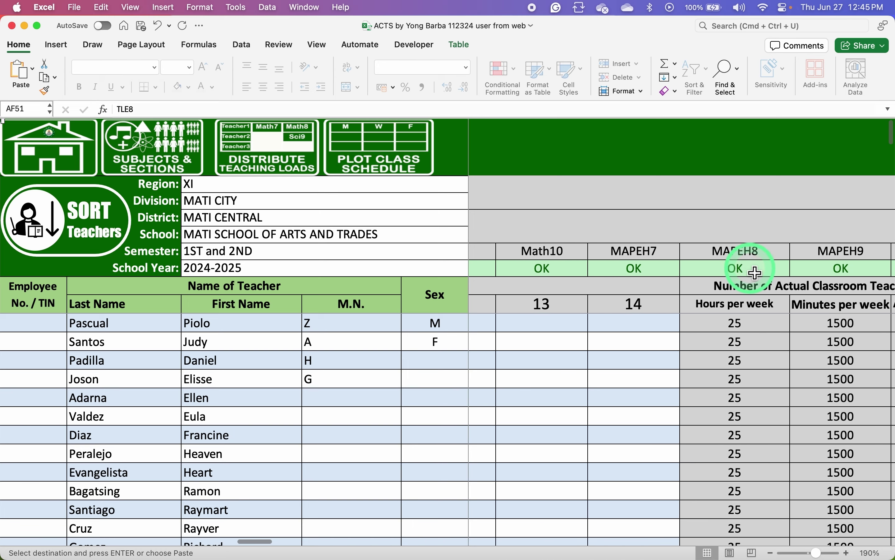
scroll(756, 273, "right", 10)
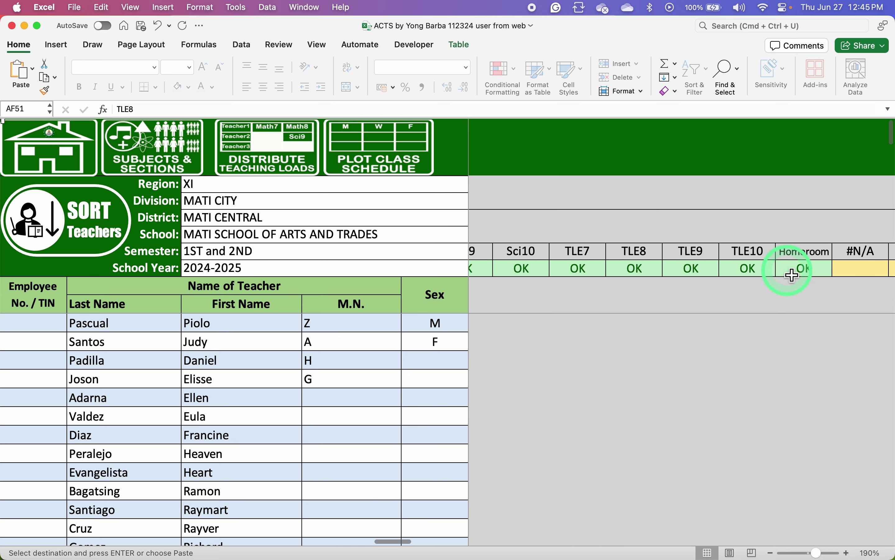
left_click(777, 270)
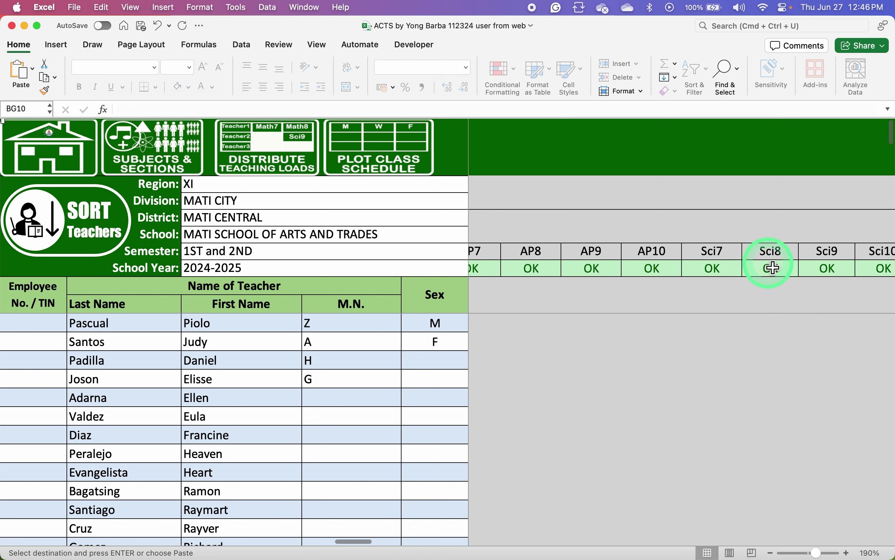
Open the class schedule plotting sheet from the teachers' information sheet
scroll(557, 412, "left", 10)
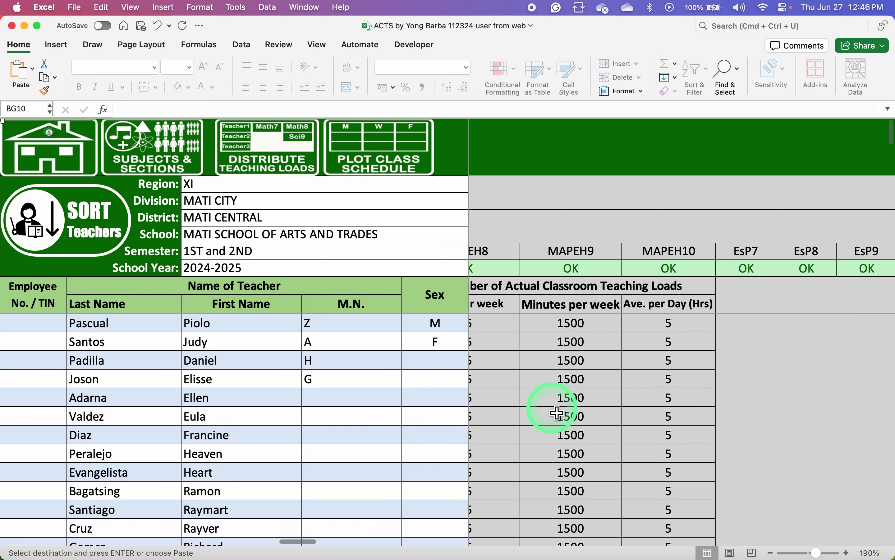
scroll(557, 412, "left", 15)
scroll(556, 413, "down", 10)
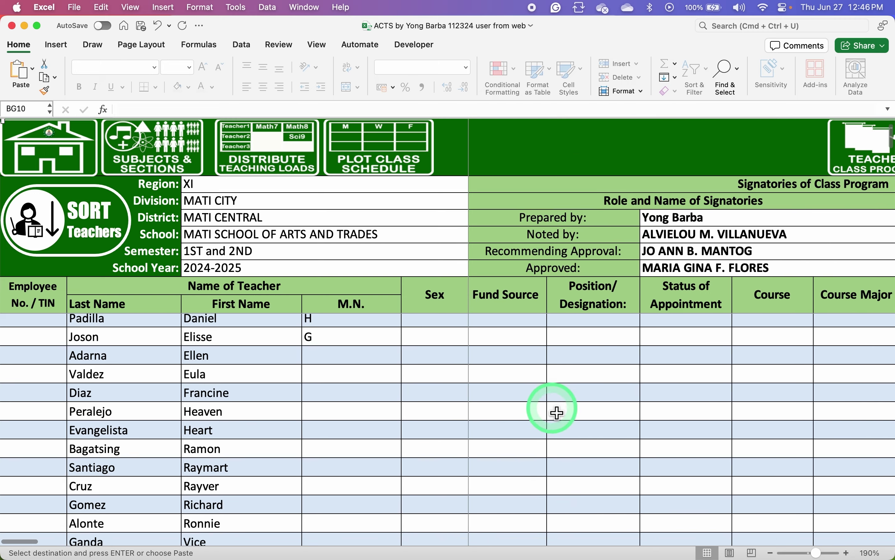
scroll(557, 413, "up", 10)
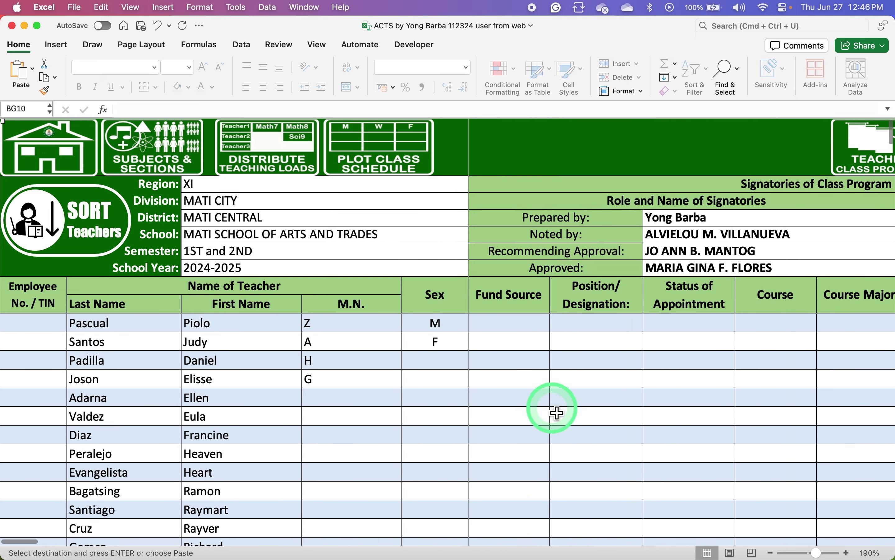
scroll(557, 413, "right", 5)
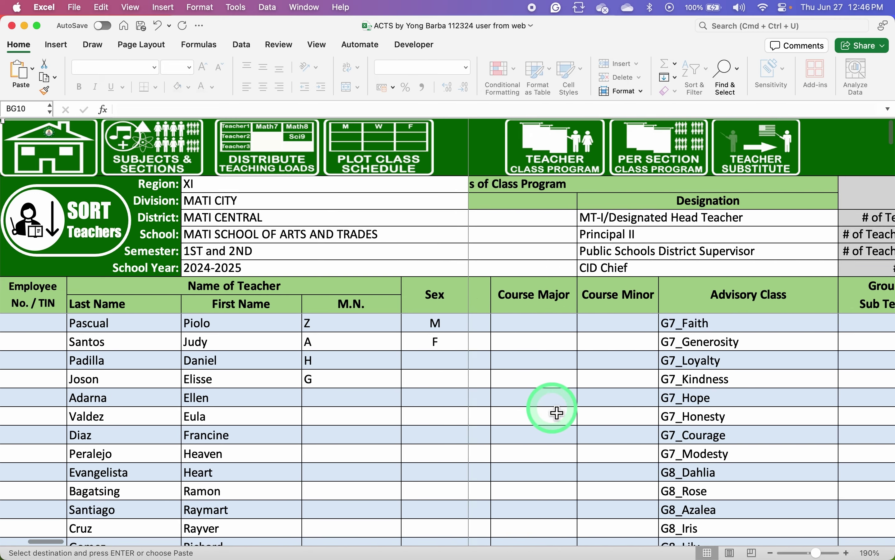
scroll(557, 413, "left", 1)
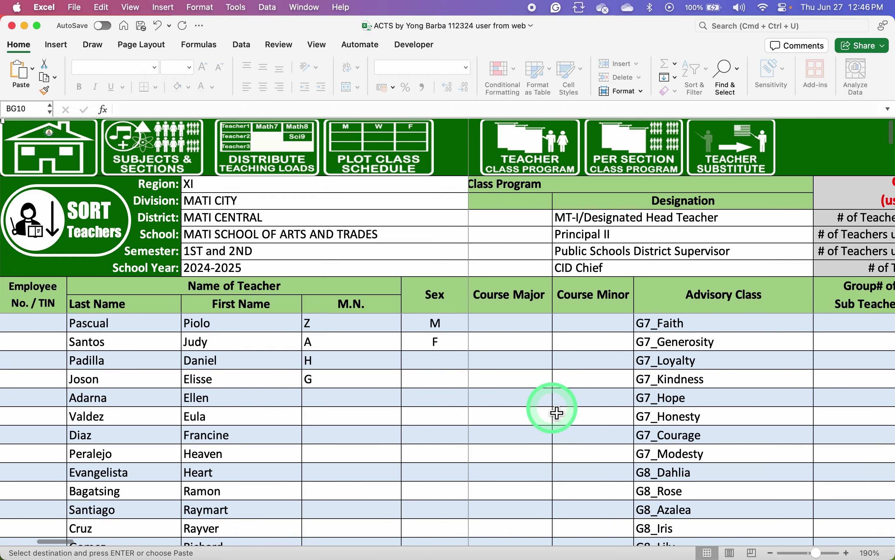
left_click(385, 162)
left_click(315, 422)
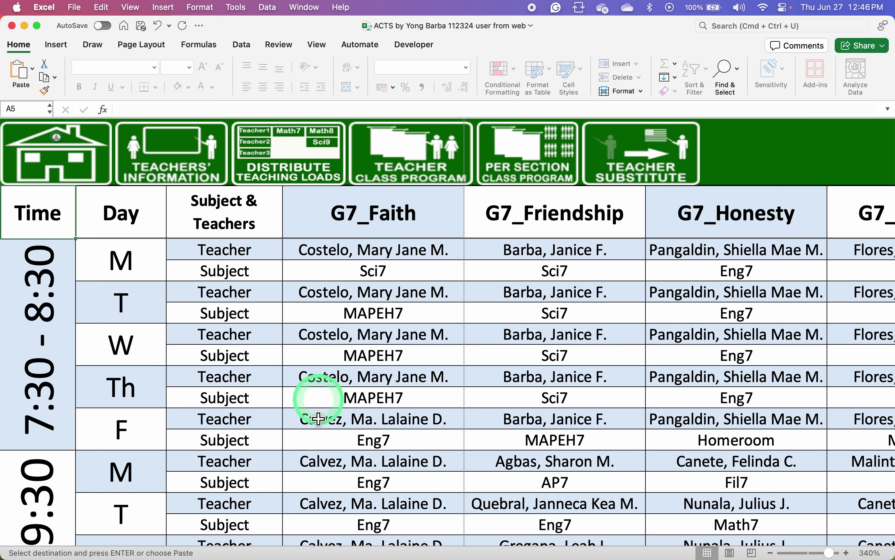
left_click(501, 416)
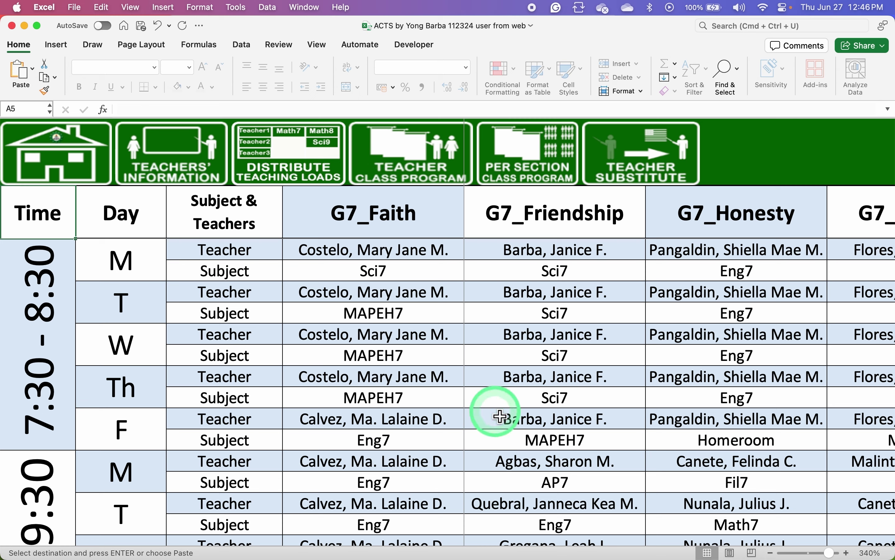
Clear all teacher and subject entries of the sections G7_Faith through G9_Rizal, for every time slot
left_click(378, 261)
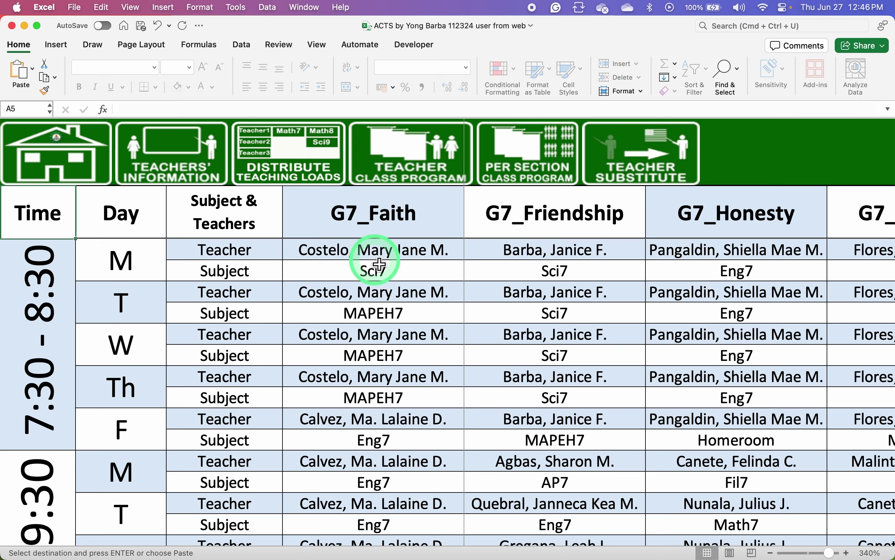
key("super+shift+Right")
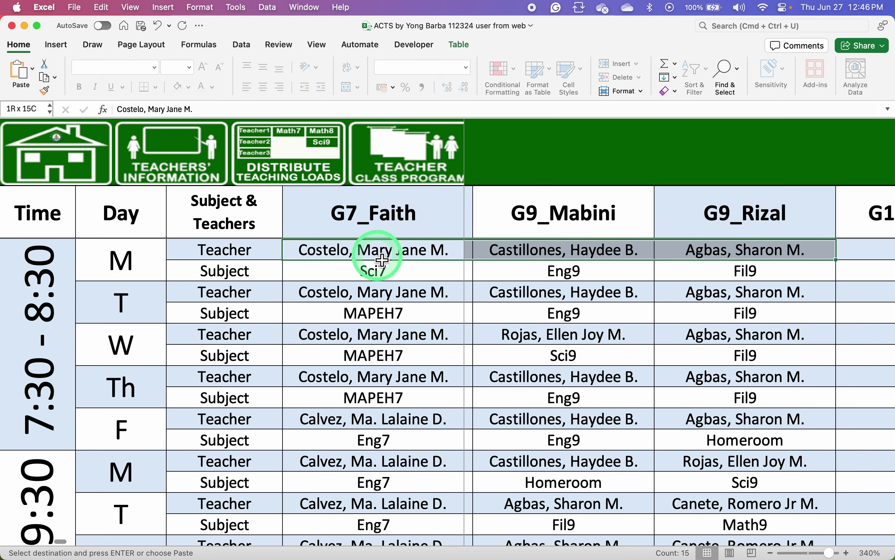
key("super+shift+Down")
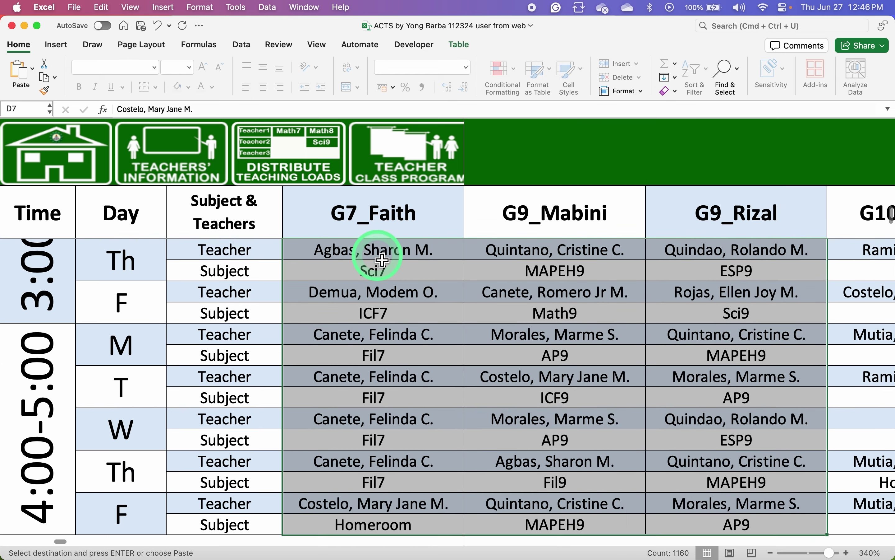
key("Delete")
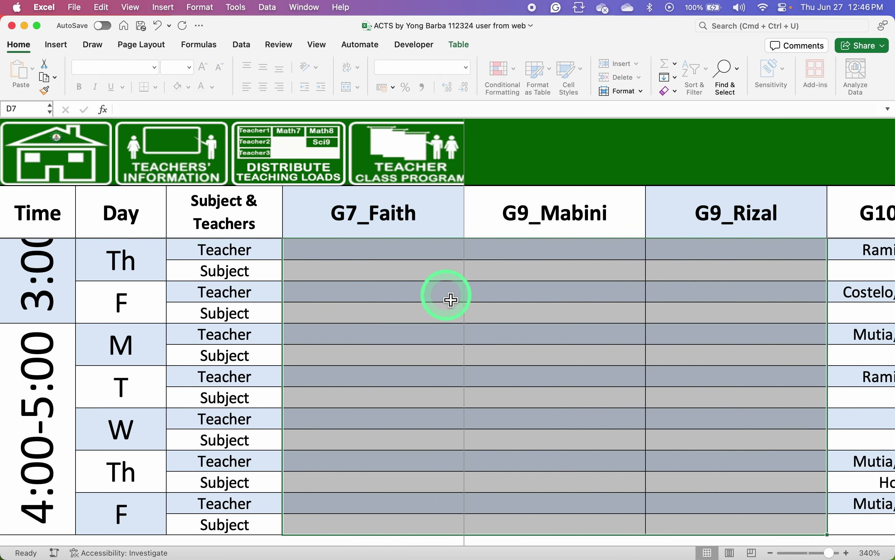
Select the section names in the header row, from G7_Faith across the remaining section columns
left_click(401, 206)
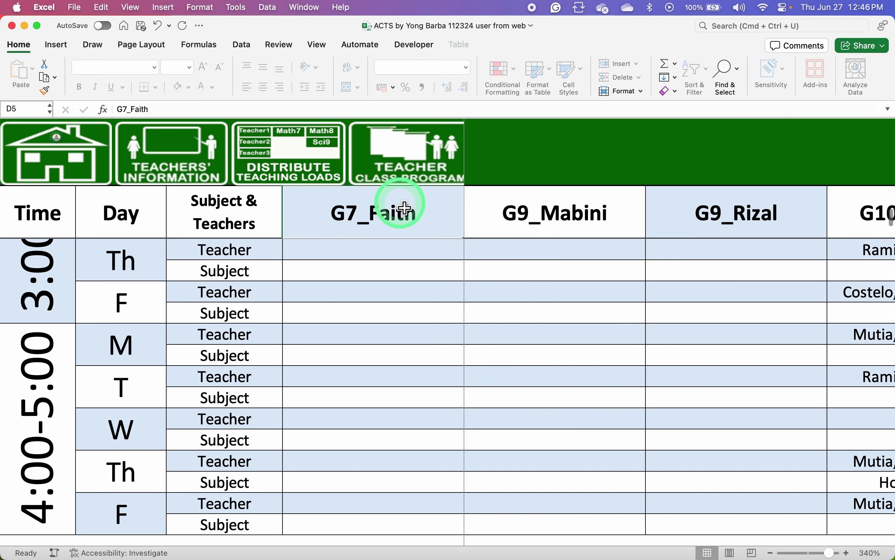
key("super+shift+Right")
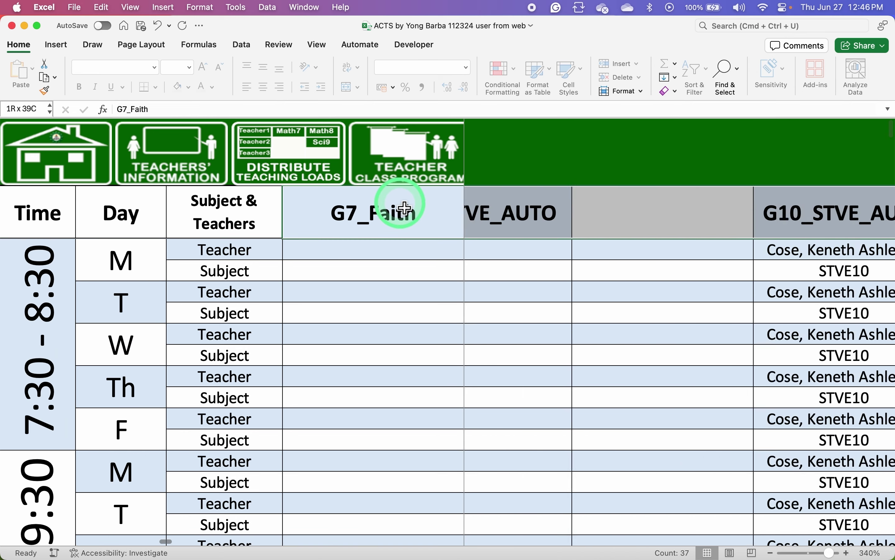
key("super+shift+Right")
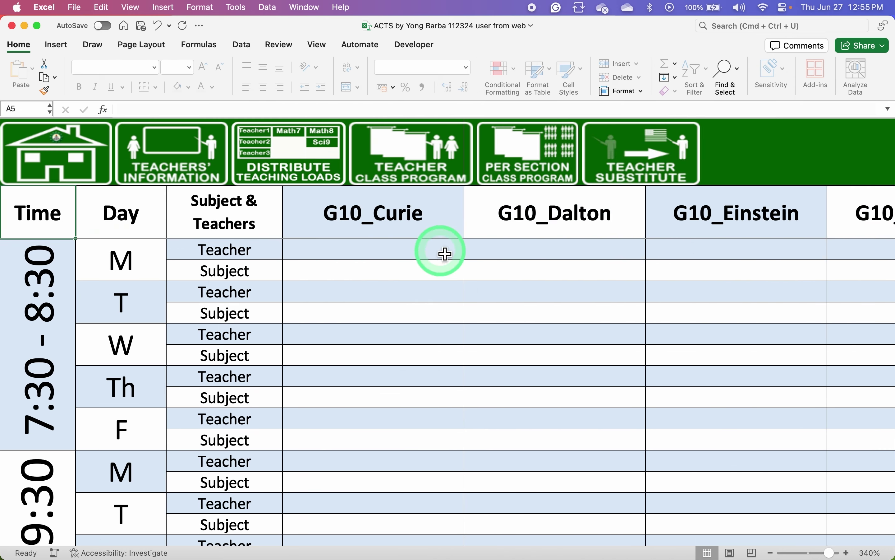
Assign the teacher who handles AP10, AP9 and Sci10 to G10_Curie's Monday 7:30 - 8:30 slot
left_click(445, 254)
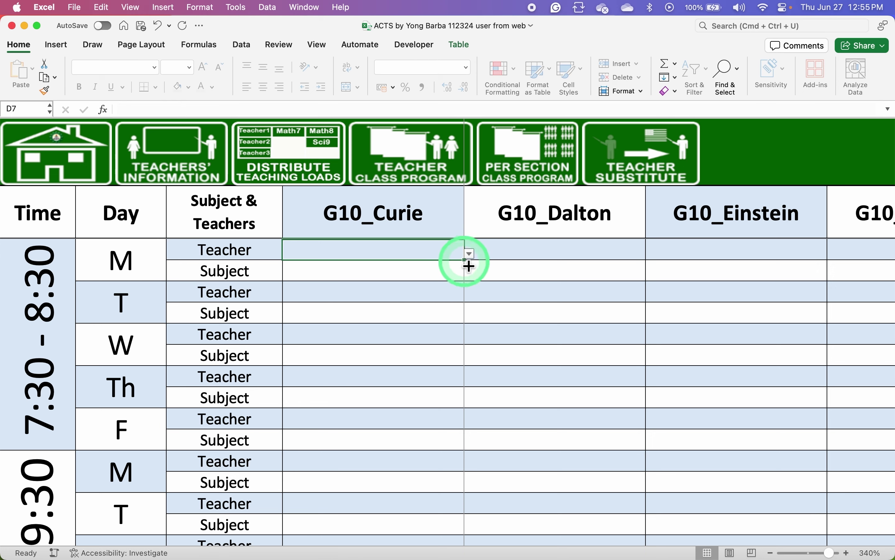
left_click(470, 254)
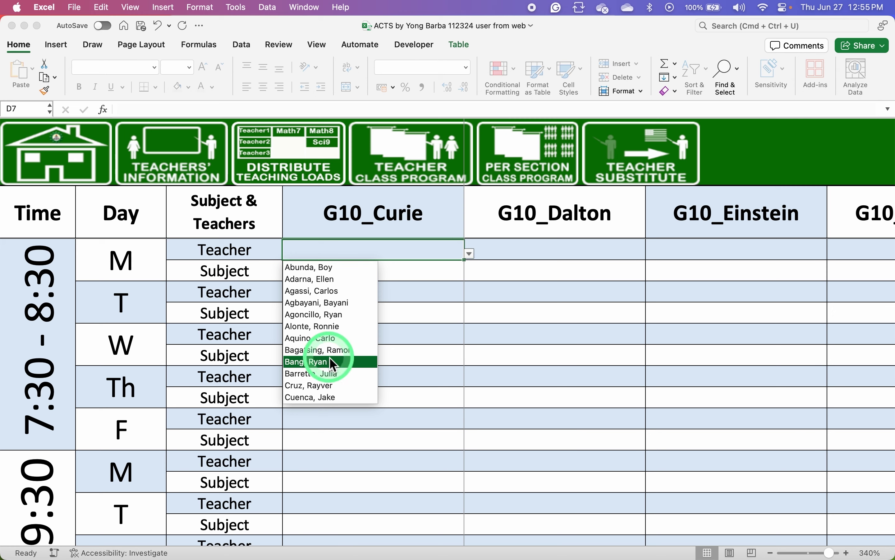
scroll(330, 361, "down", 10)
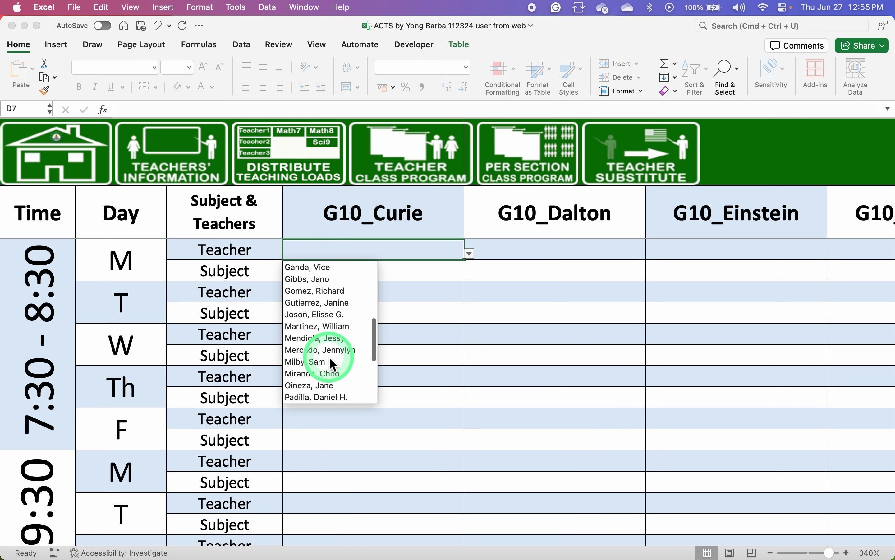
left_click(317, 366)
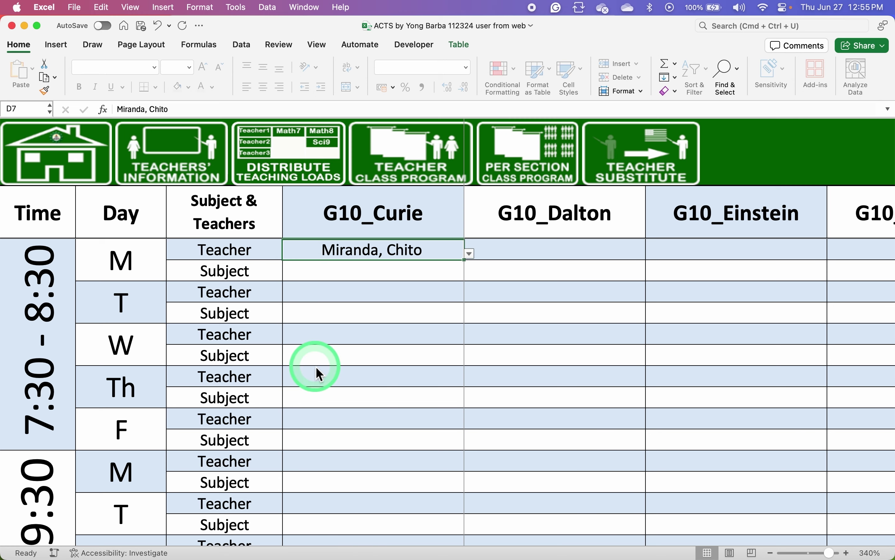
List the subjects selectable for the assigned teacher in G10_Curie's Monday 7:30 - 8:30 slot
left_click(427, 282)
left_click(471, 275)
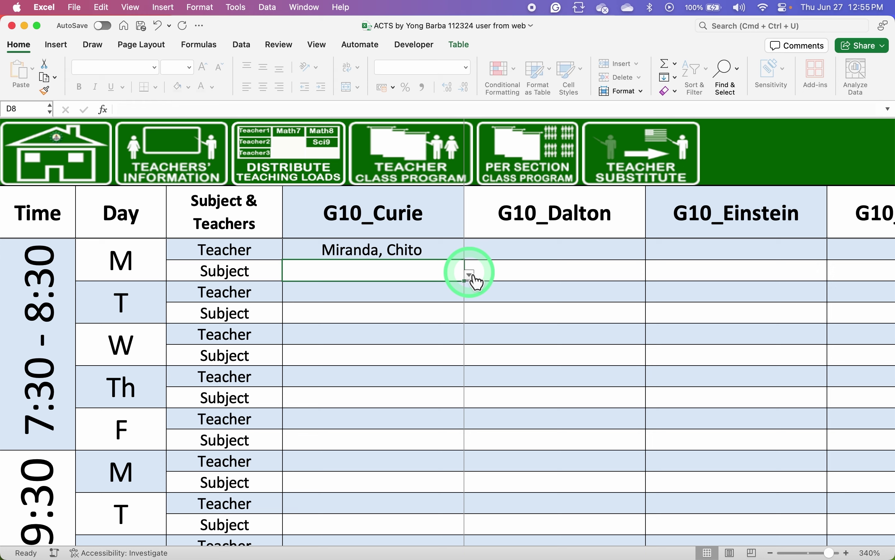
left_click(471, 275)
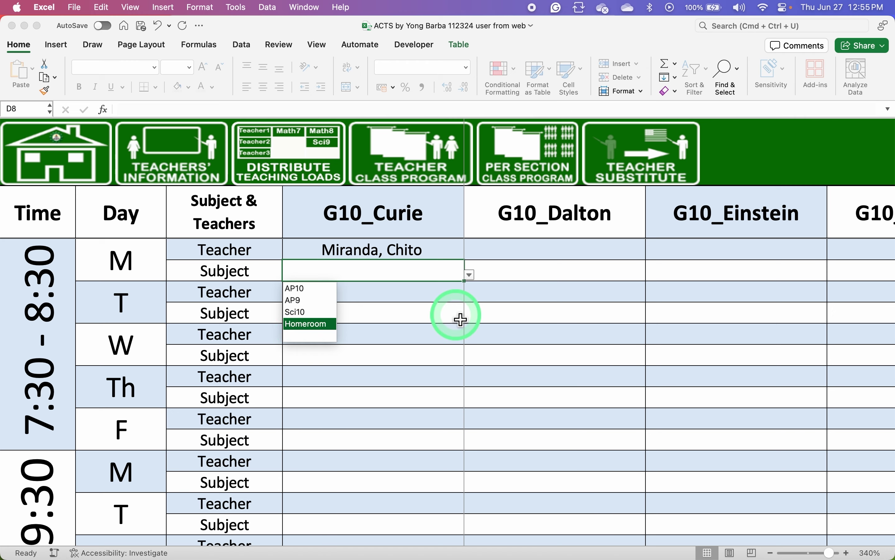
left_click(472, 274)
left_click(317, 300)
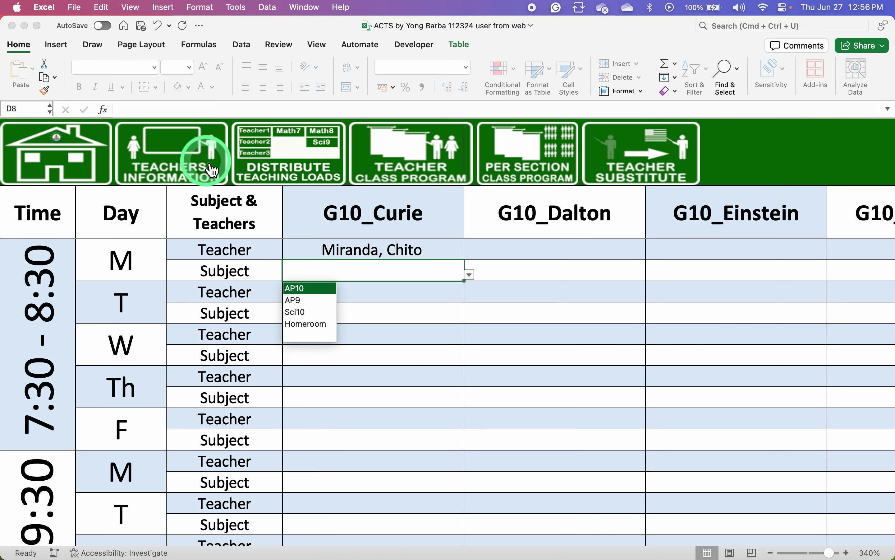
Open the teachers' information and examine the teaching loads of the teacher in row 43, selecting that row from last name through load 8
left_click(180, 167)
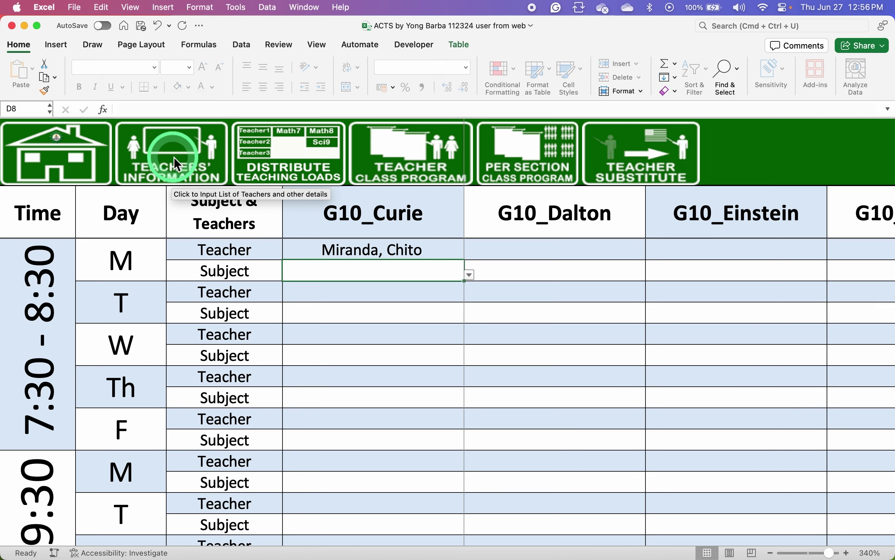
left_click(724, 442)
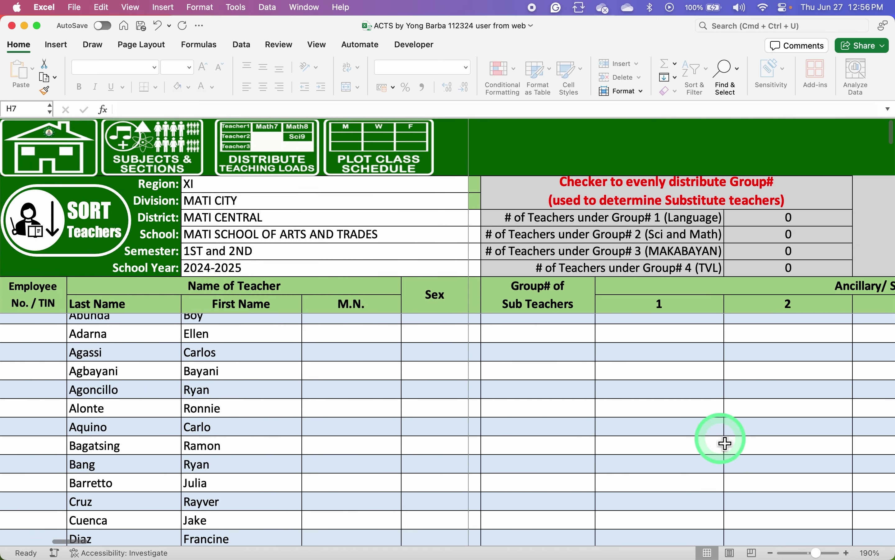
scroll(272, 484, "down", 10)
scroll(274, 484, "down", 2)
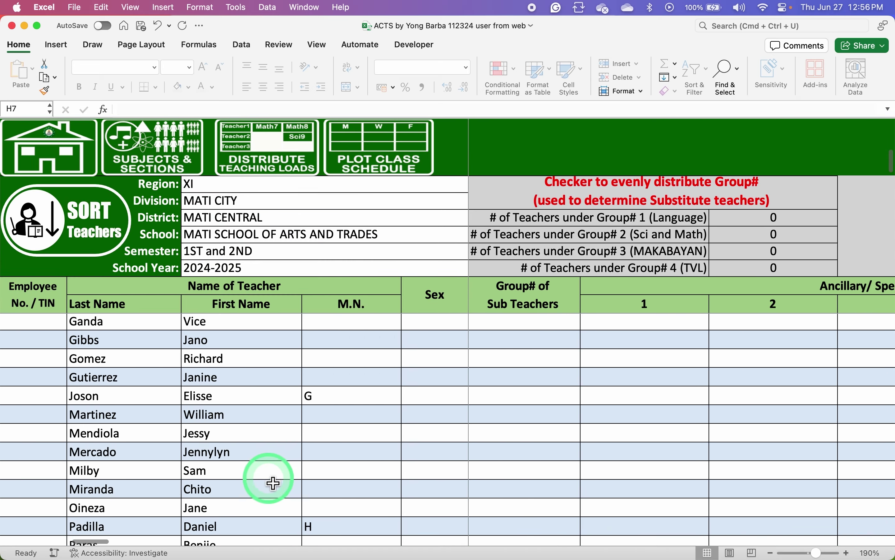
left_click(156, 491)
left_click_drag(156, 492, 775, 472)
scroll(694, 499, "right", 4)
scroll(744, 493, "right", 5)
scroll(739, 488, "right", 8)
scroll(520, 476, "left", 6)
scroll(526, 477, "down", 1)
scroll(524, 475, "left", 2)
scroll(679, 462, "right", 4)
scroll(795, 464, "right", 3)
left_click(296, 150)
Return to the class schedule plotting sheet and set the subject of G10_Curie's Monday 7:30 - 8:30 slot to Sci10
left_click(386, 158)
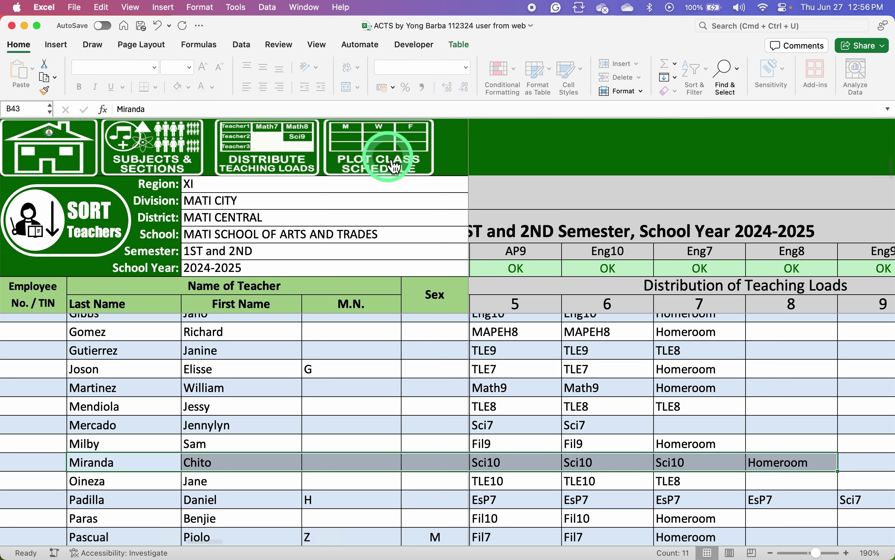
left_click(387, 156)
left_click(427, 275)
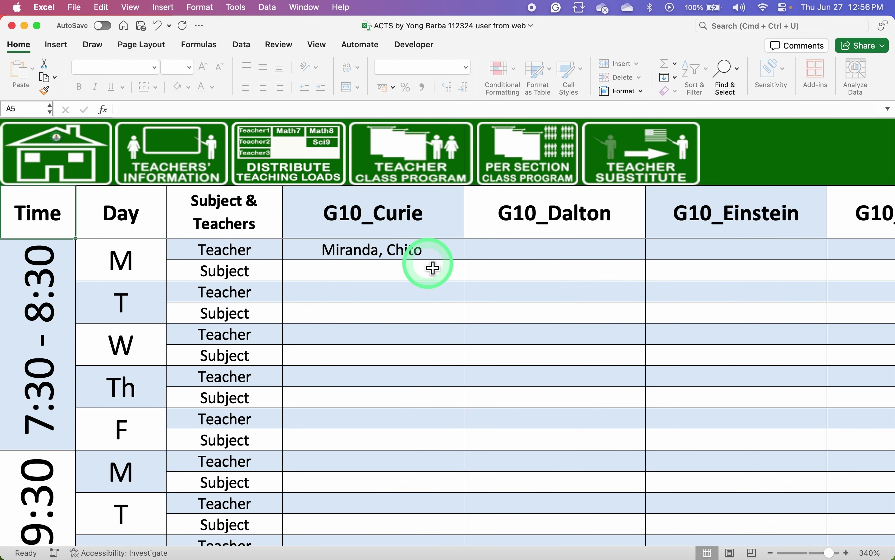
left_click(422, 253)
left_click(429, 270)
left_click(470, 276)
left_click_drag(468, 278, 310, 291)
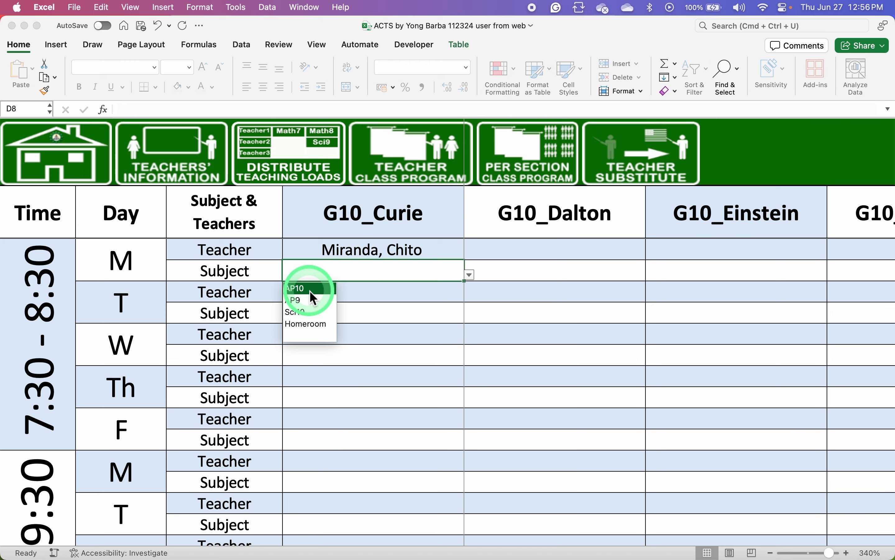
left_click_drag(310, 291, 312, 314)
Copy G10_Curie's Monday 7:30 - 8:30 teacher and Sci10 entries into the Tuesday, Wednesday and Thursday slots of the same period
mouse_move(431, 260)
left_mouse_down()
mouse_move(425, 254)
mouse_move(429, 279)
left_mouse_up()
key("super+c")
left_click_drag(393, 295, 393, 396)
key("super+v")
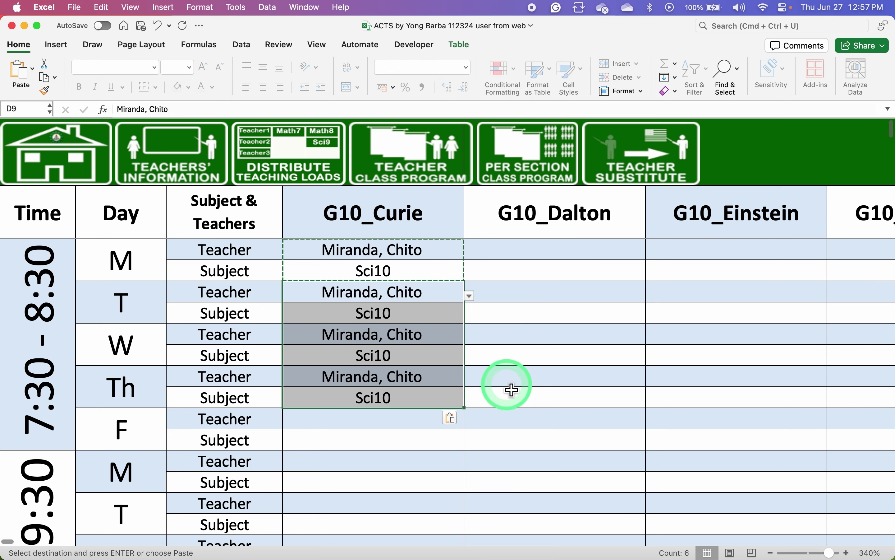
Paste the copied teacher and Sci10 entries into G10_Dalton's 8:30-9:30 slots from Monday through Thursday
scroll(511, 417, "down", 2)
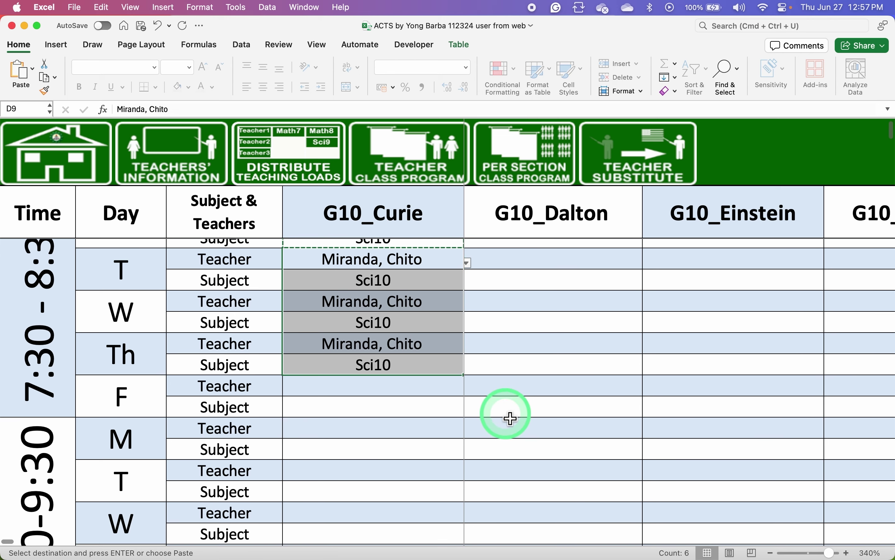
left_click(512, 429)
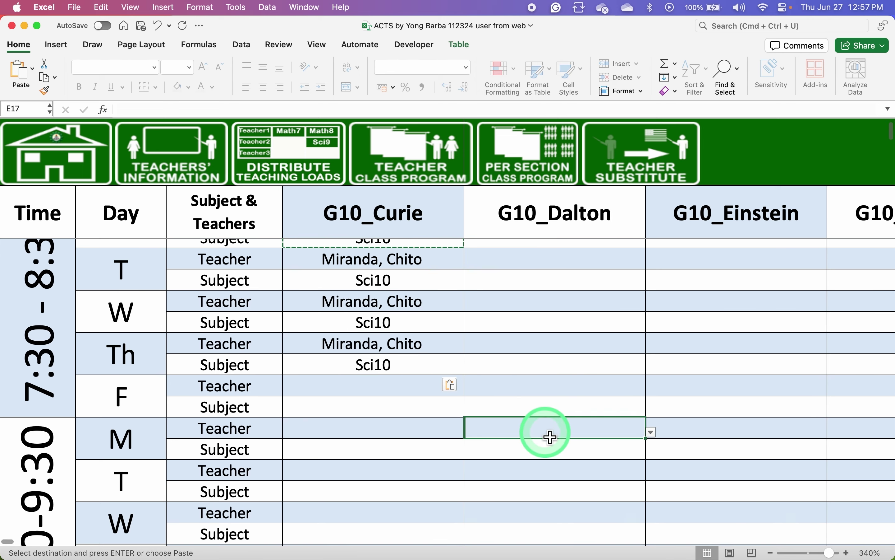
key("super+v")
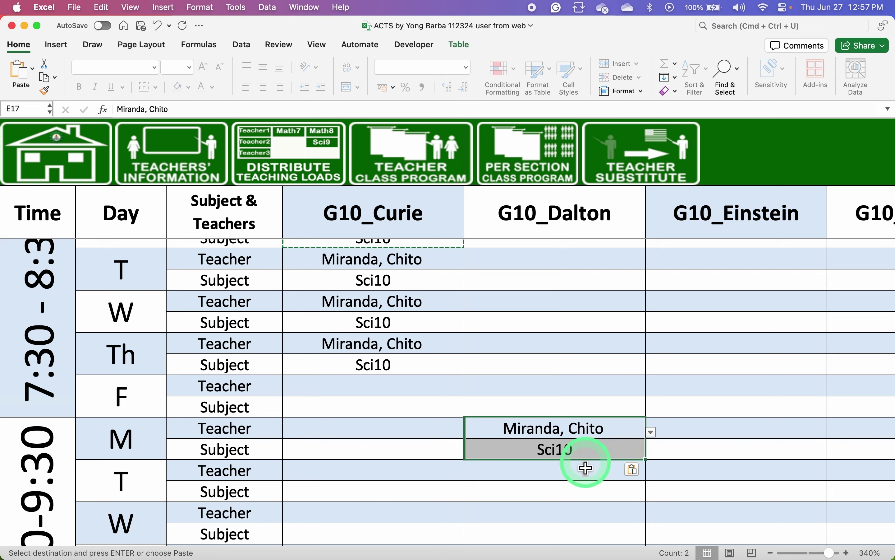
left_click_drag(566, 474, 565, 417)
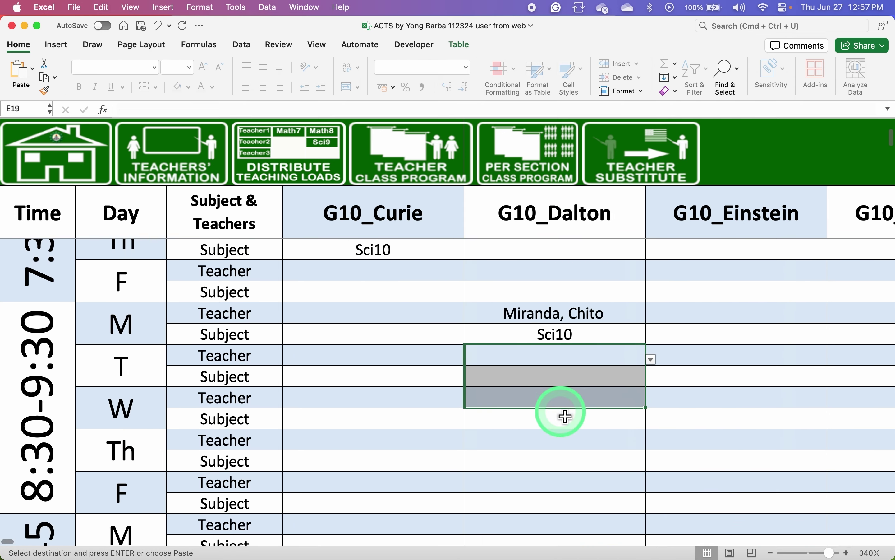
left_click(566, 422)
left_click_drag(555, 365, 557, 464)
key("cmd+v")
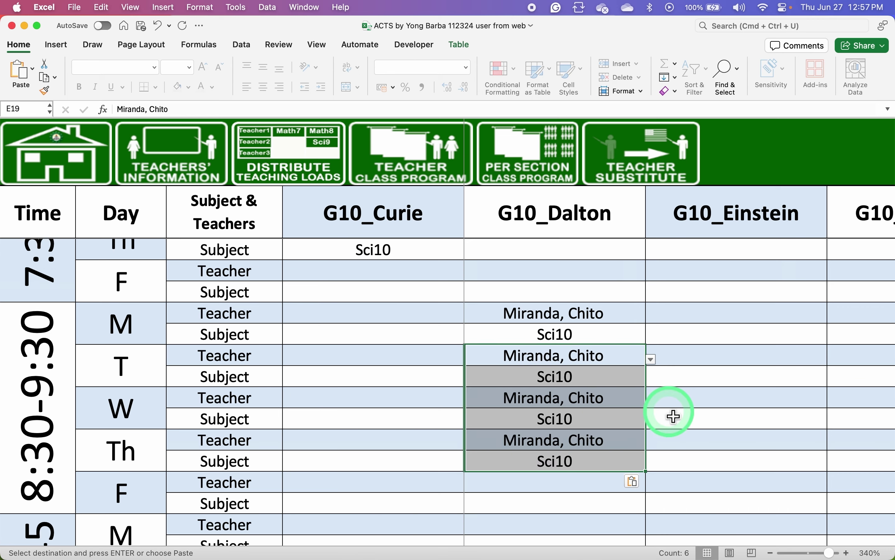
Fill G10_Einstein's 9:45-10:45 slots from Monday through Thursday with the copied teacher and Sci10 entries
scroll(674, 416, "down", 3)
scroll(674, 416, "right", 3)
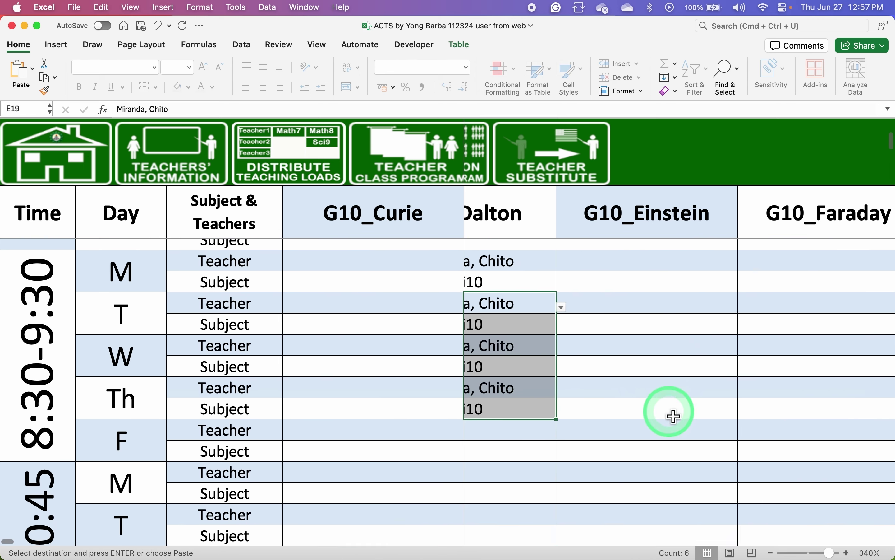
scroll(674, 416, "down", 5)
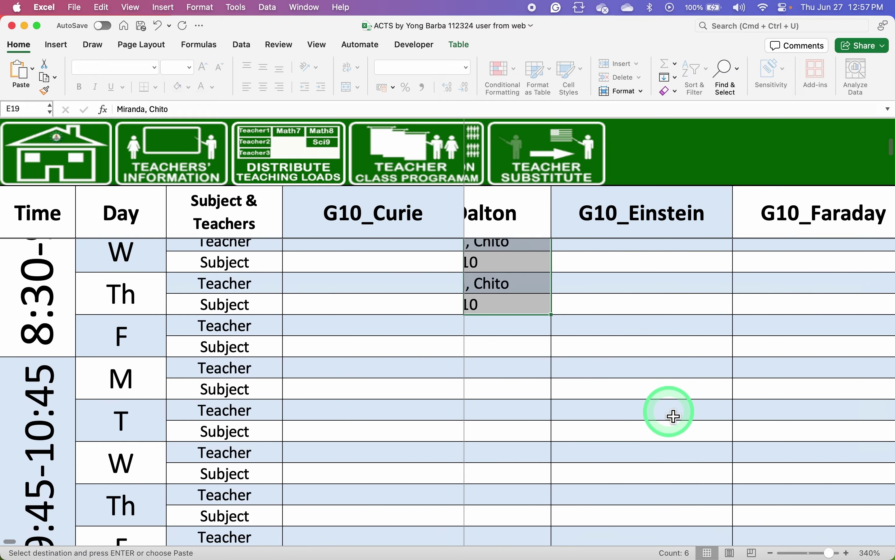
left_click(652, 372)
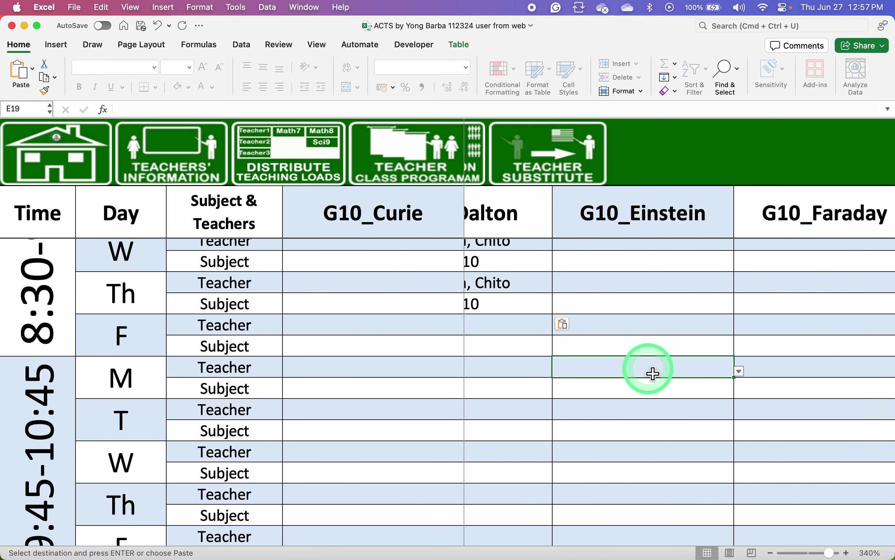
left_click_drag(653, 374, 657, 511)
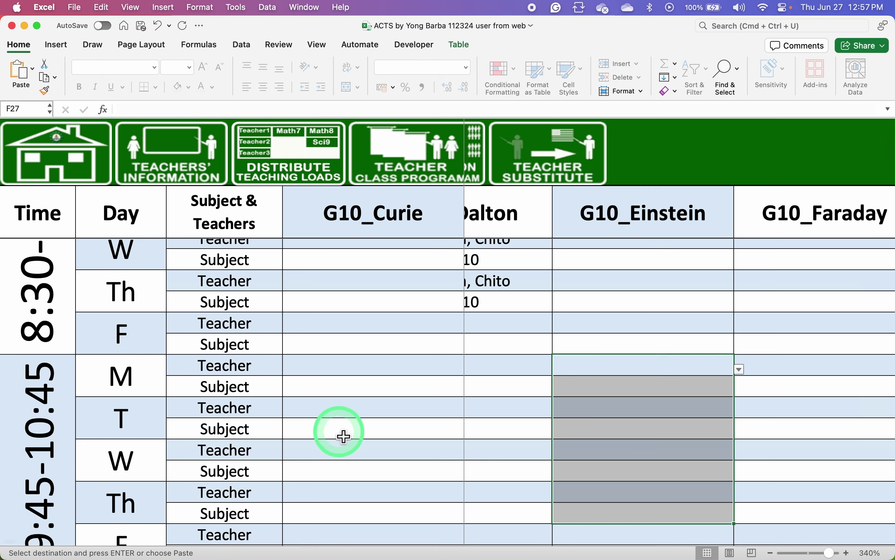
scroll(340, 434, "down", 1)
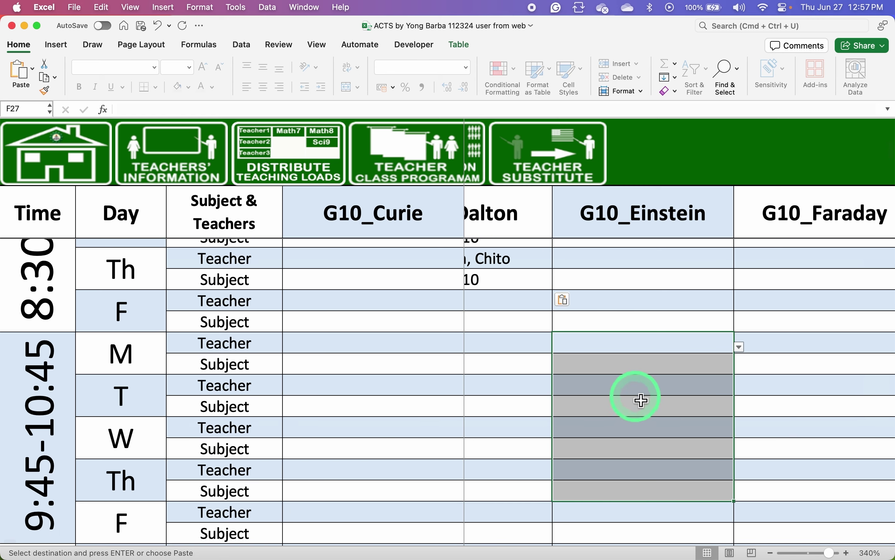
type("Miranda, Chito Sci10 Miranda, Chito Sci10 Miranda, Chito Sci10 Miranda, Chito Sci10")
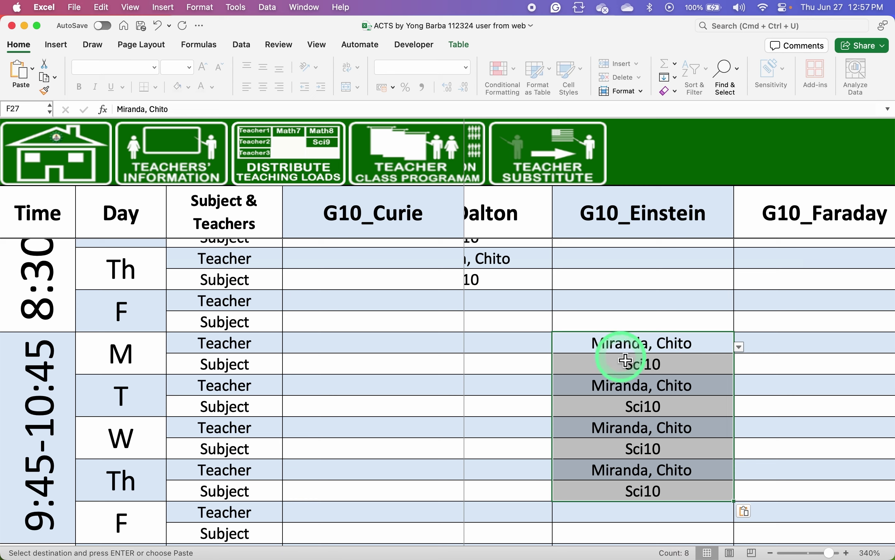
Open the teacher class program, select the teacher just plotted for Sci10, and examine the weekly timetable
scroll(618, 342, "up", 1)
scroll(618, 342, "left", 1)
scroll(621, 347, "up", 5)
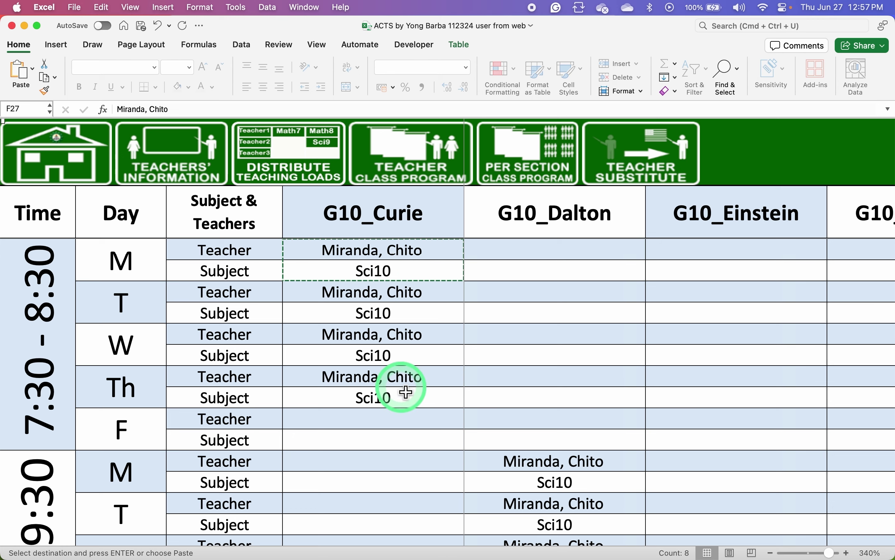
scroll(406, 392, "down", 1)
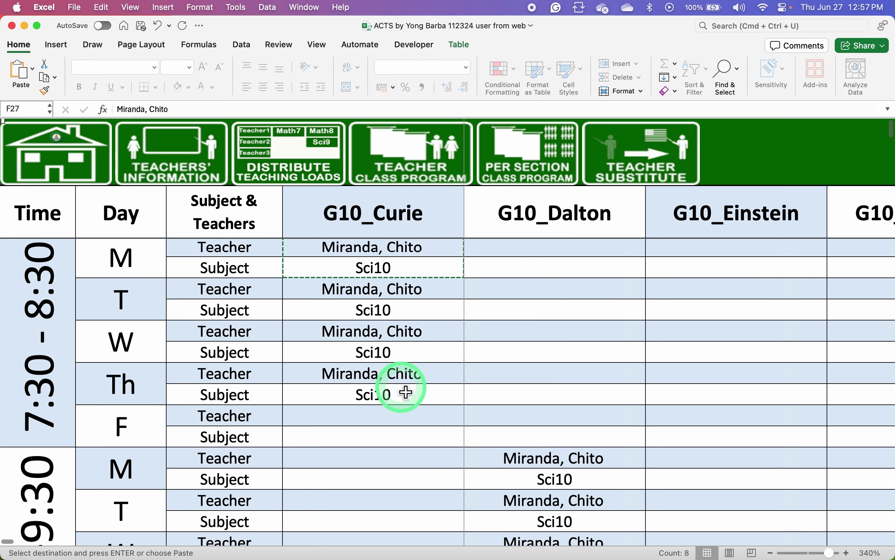
left_click(422, 173)
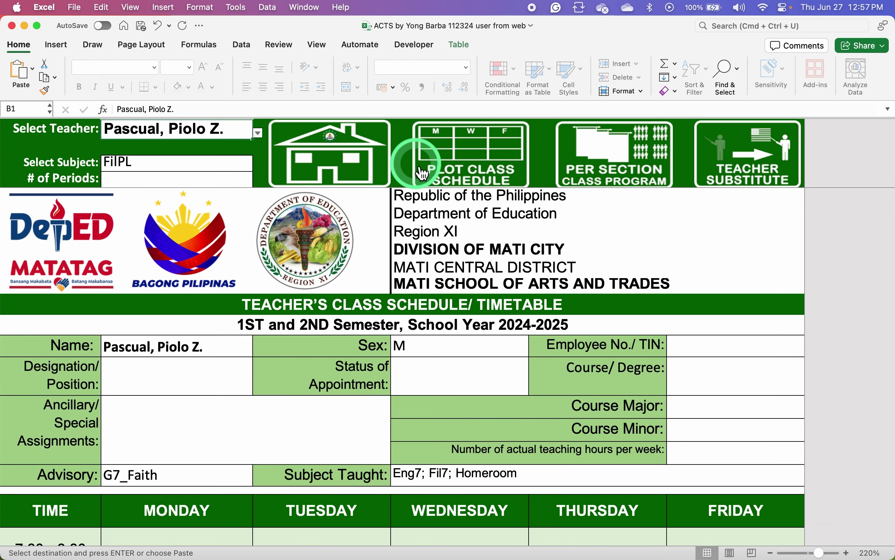
left_click(258, 134)
scroll(143, 240, "down", 5)
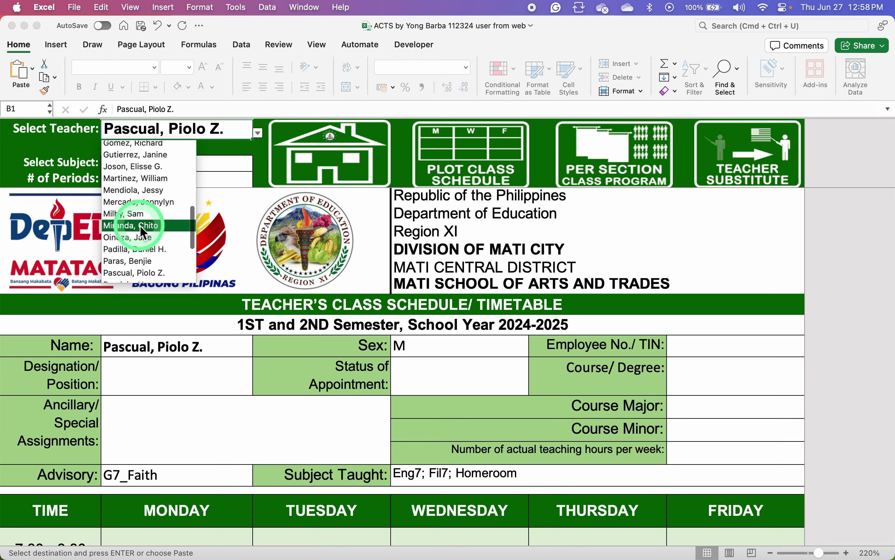
left_click(140, 226)
scroll(356, 370, "down", 5)
scroll(355, 369, "down", 2)
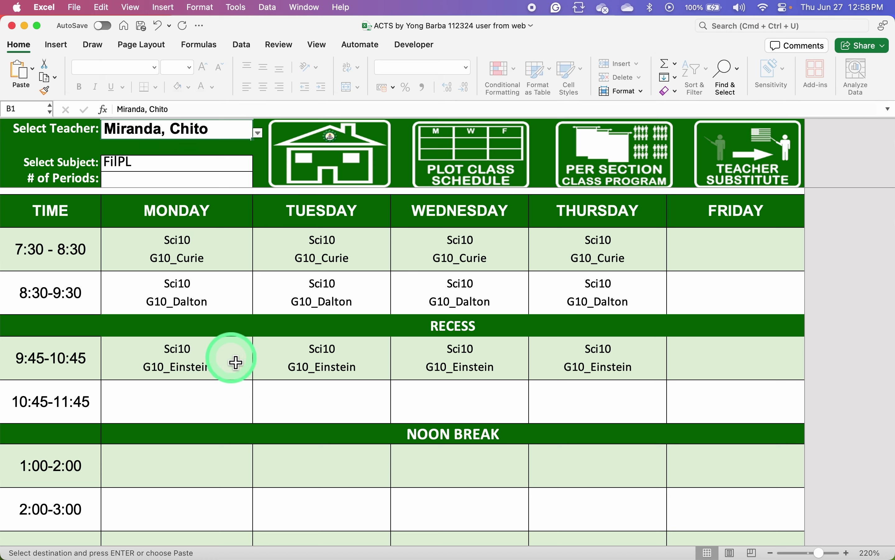
Return to the class schedule plotting sheet and assign the same teacher with Homeroom to G10_Curie's Friday 7:30 - 8:30 slot
left_click(474, 167)
scroll(374, 319, "down", 3)
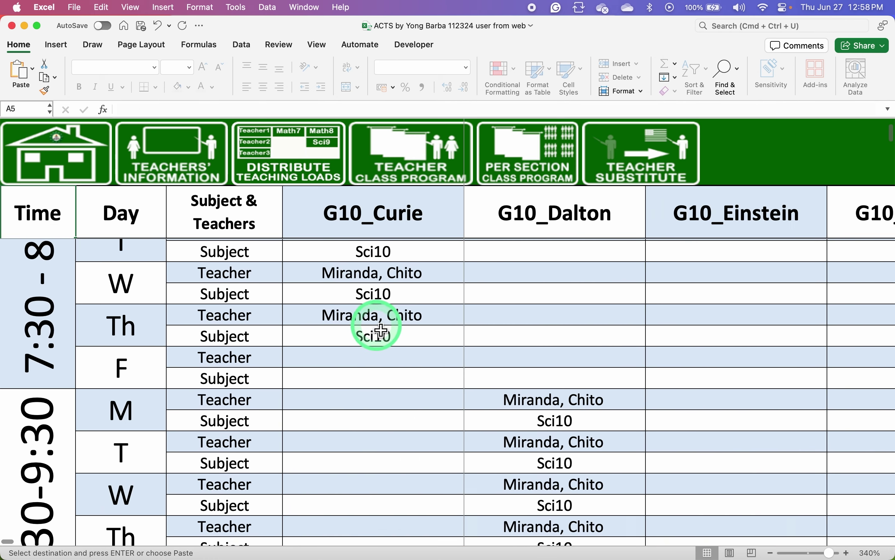
scroll(381, 329, "up", 3)
scroll(380, 309, "down", 2)
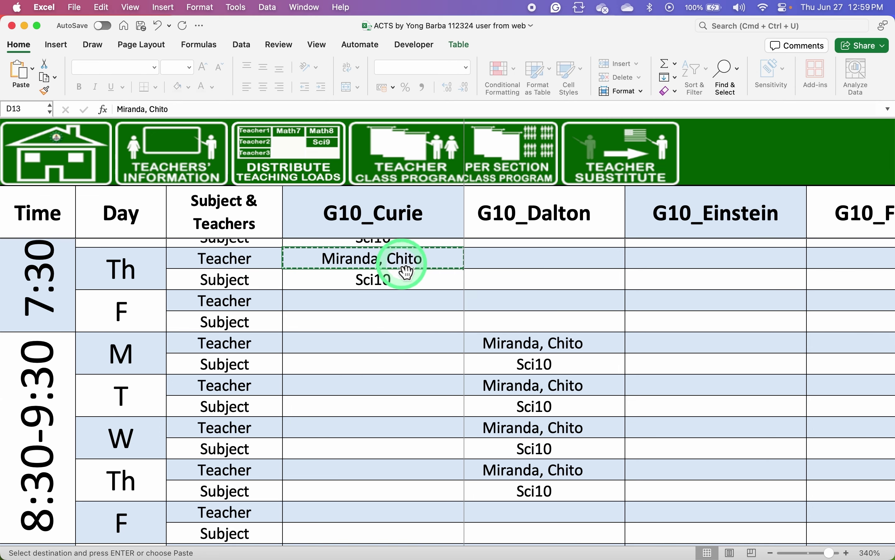
type("Miranda, Chito")
left_click(410, 320)
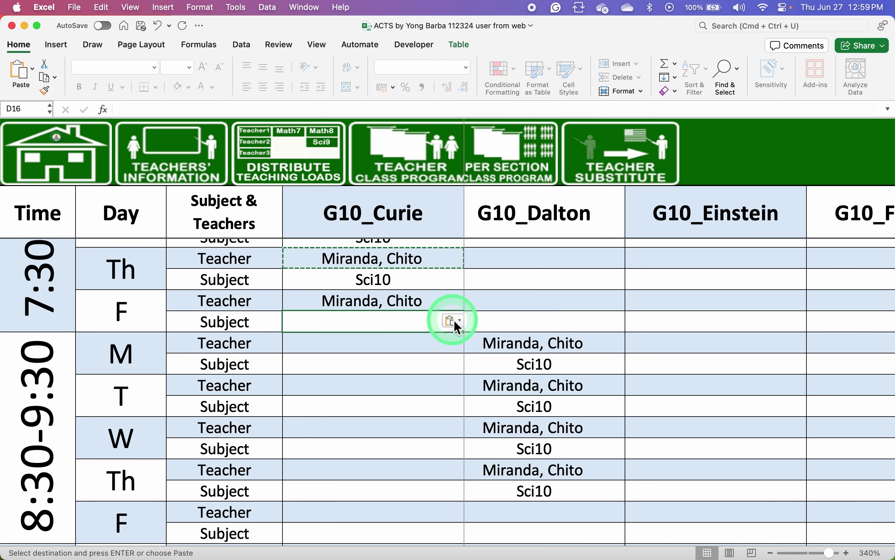
scroll(370, 324, "up", 1)
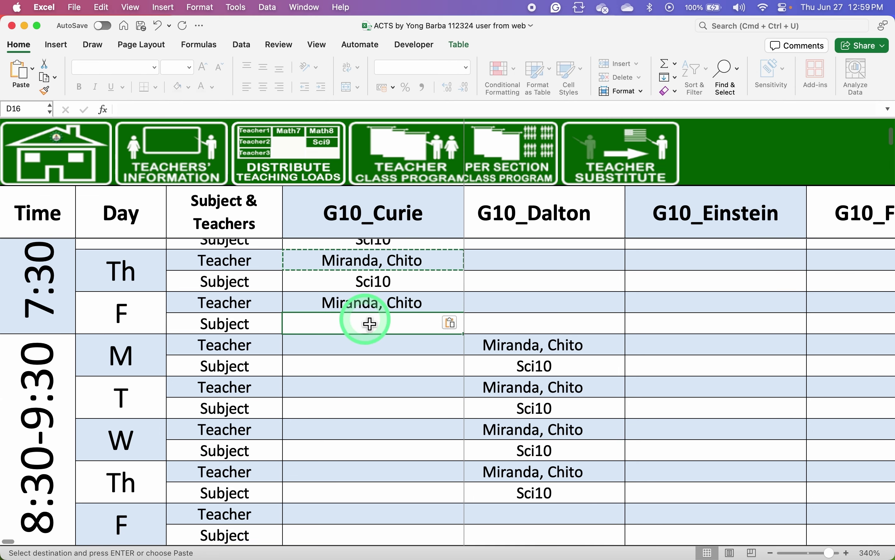
left_click(370, 324)
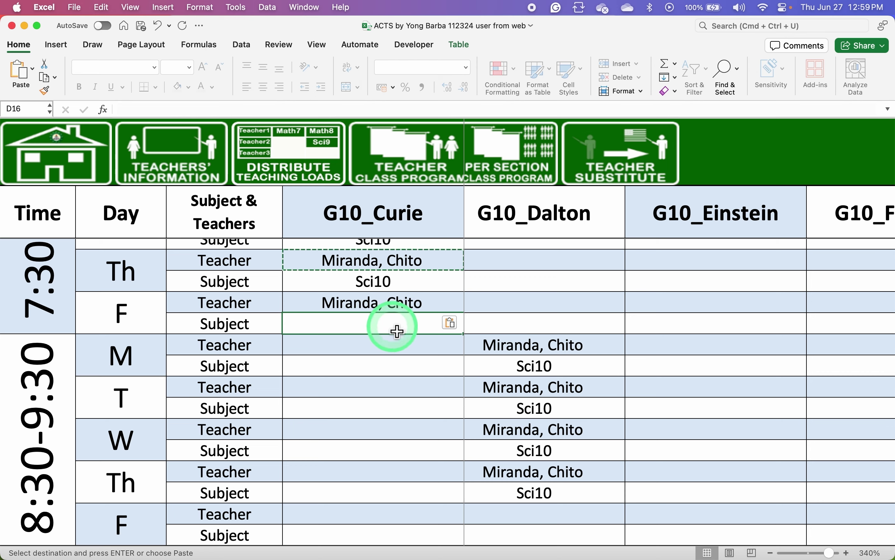
left_click(469, 332)
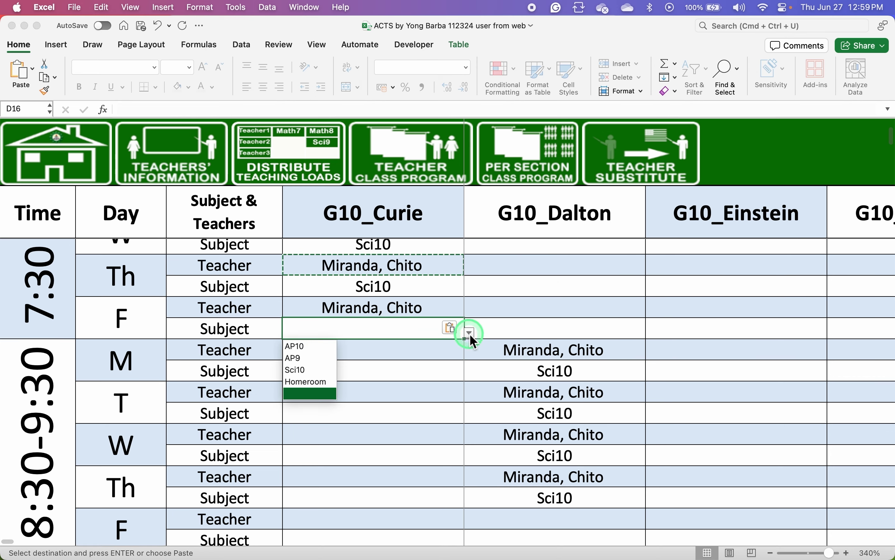
left_click(318, 381)
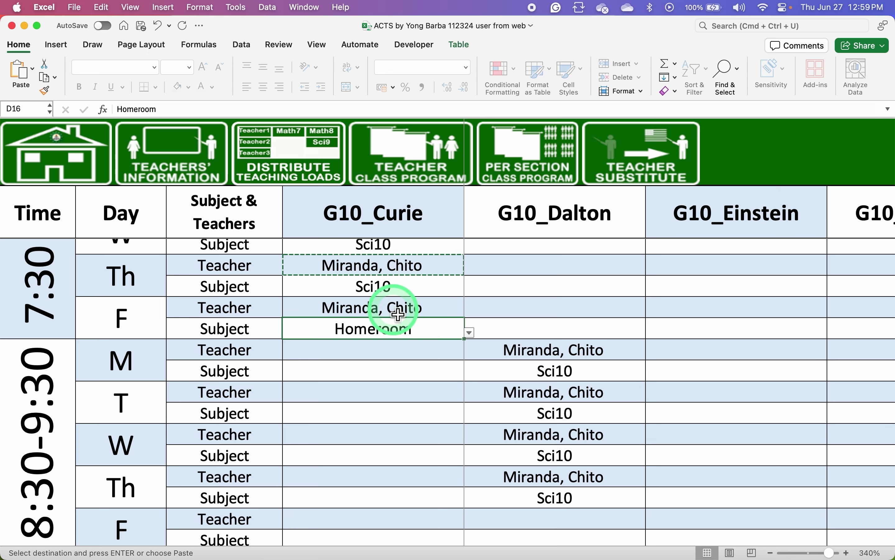
Plot the same teacher with AP10 in G10_Curie's 10:45-11:45 slots for Monday, Tuesday and Wednesday
scroll(398, 313, "down", 10)
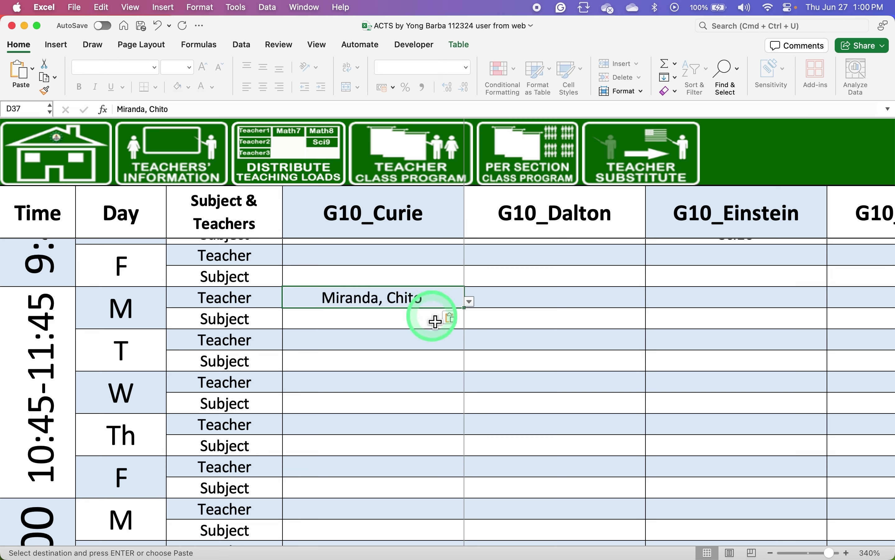
left_click(425, 324)
left_click(469, 322)
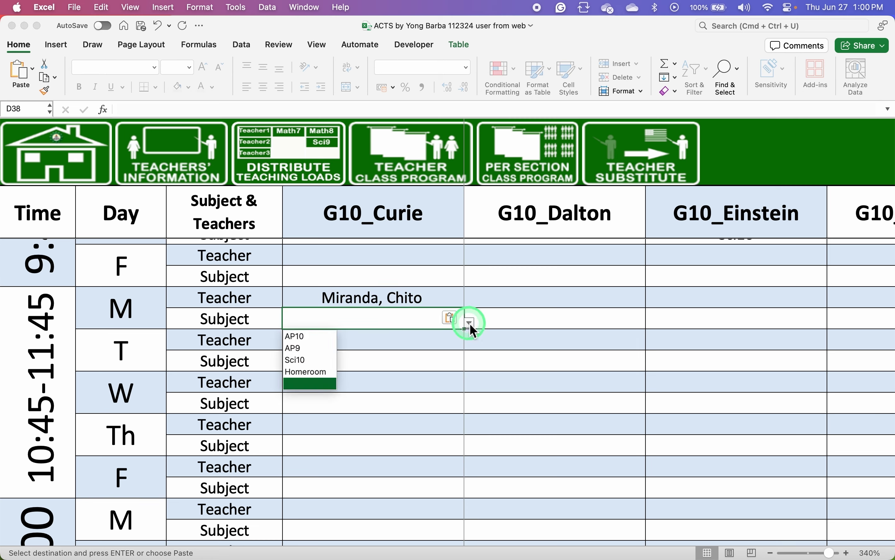
left_click(307, 334)
left_click_drag(391, 298, 384, 399)
type("Miranda, Chito AP10 Miranda, Chito AP10")
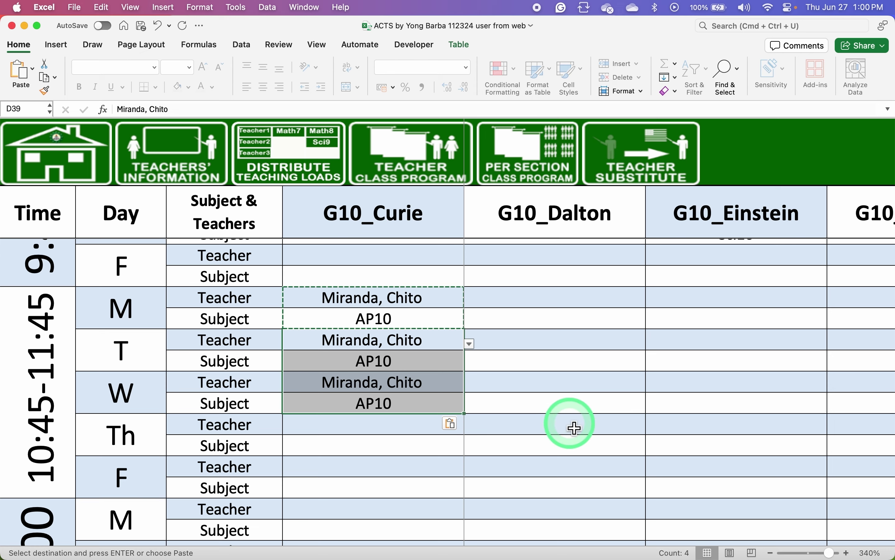
Fill G10_Dalton's 1:00-2:00 slots for Monday, Tuesday and Wednesday with the copied teacher and AP10 entries
scroll(574, 428, "right", 2)
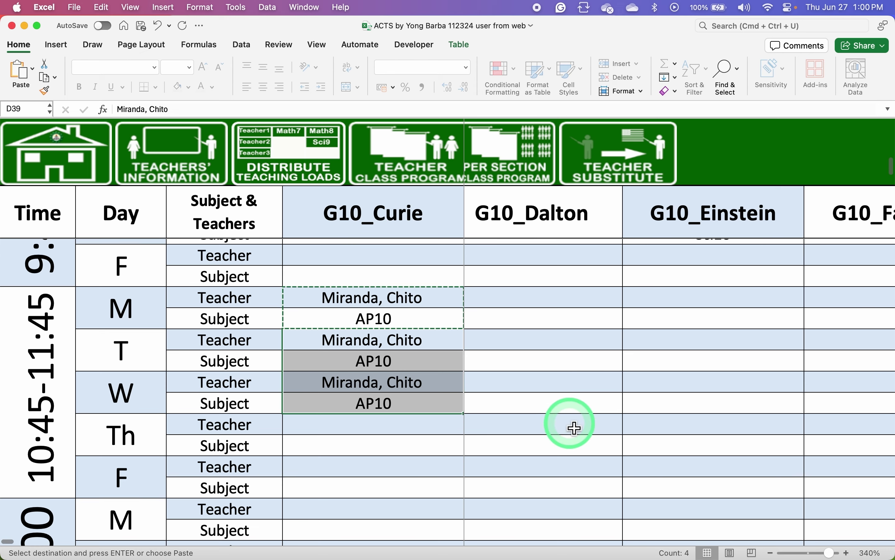
scroll(552, 465, "down", 1)
scroll(553, 465, "down", 4)
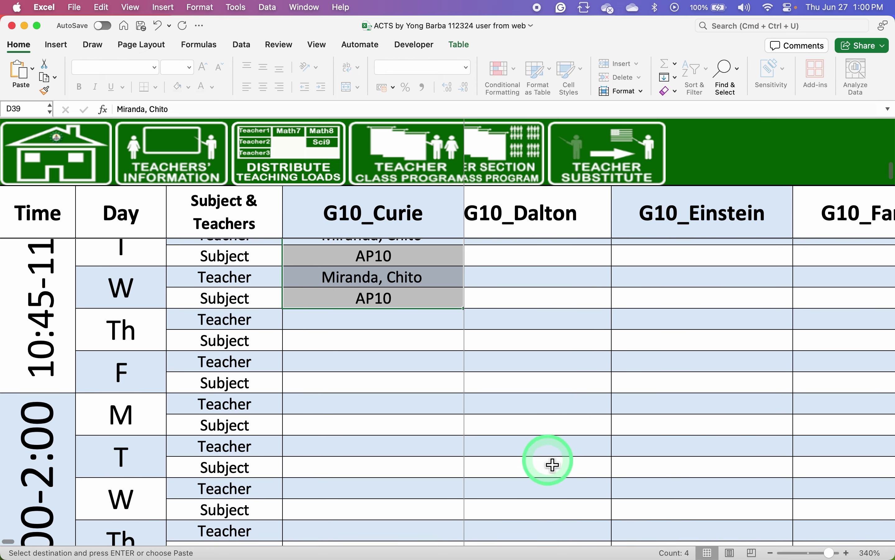
scroll(553, 465, "down", 2)
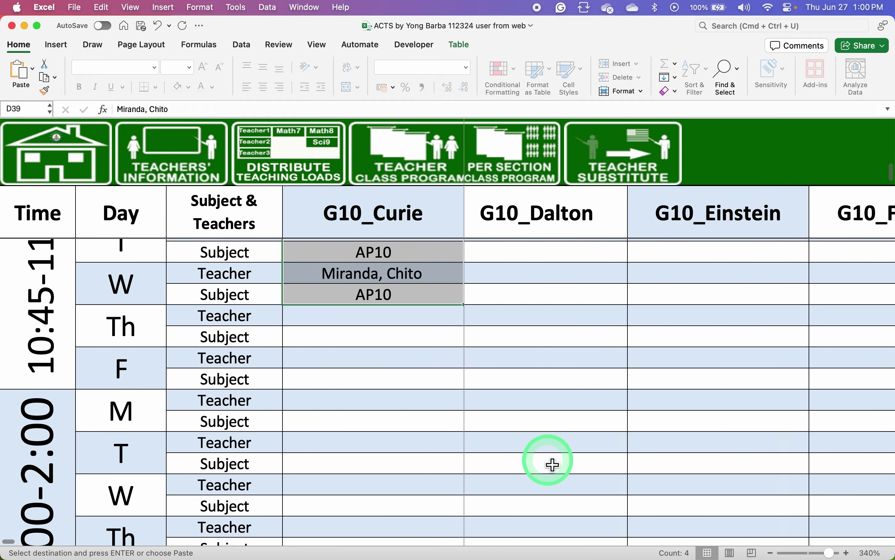
left_click(557, 406)
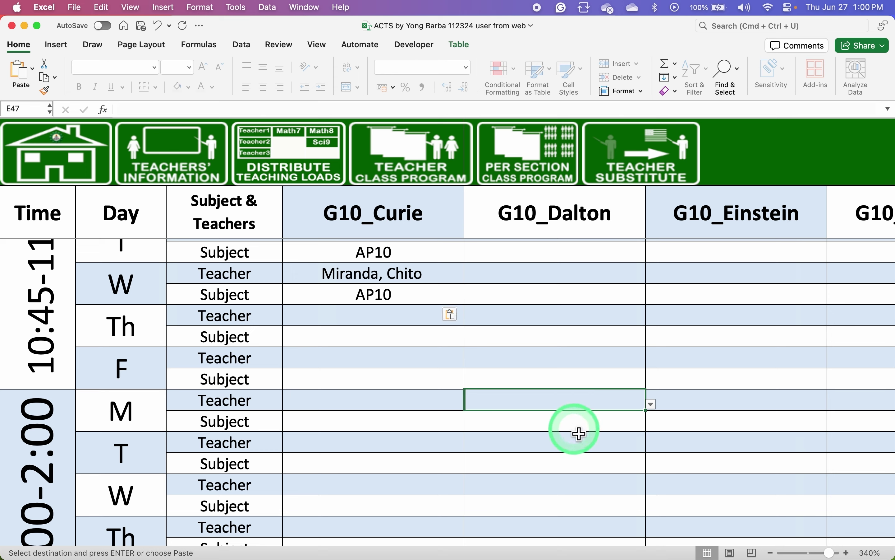
left_click_drag(572, 415, 573, 513)
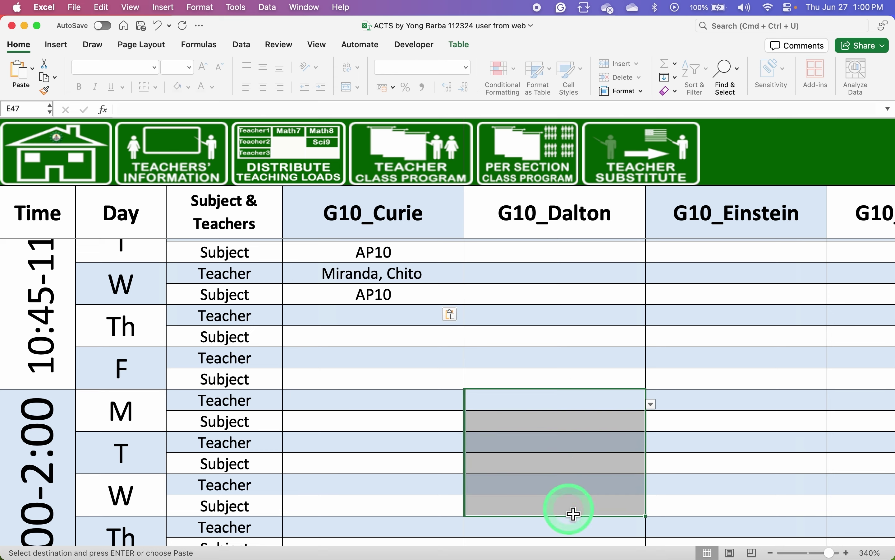
type("Miranda, Chito AP10 Miranda, Chito AP10 Miranda, Chito AP10")
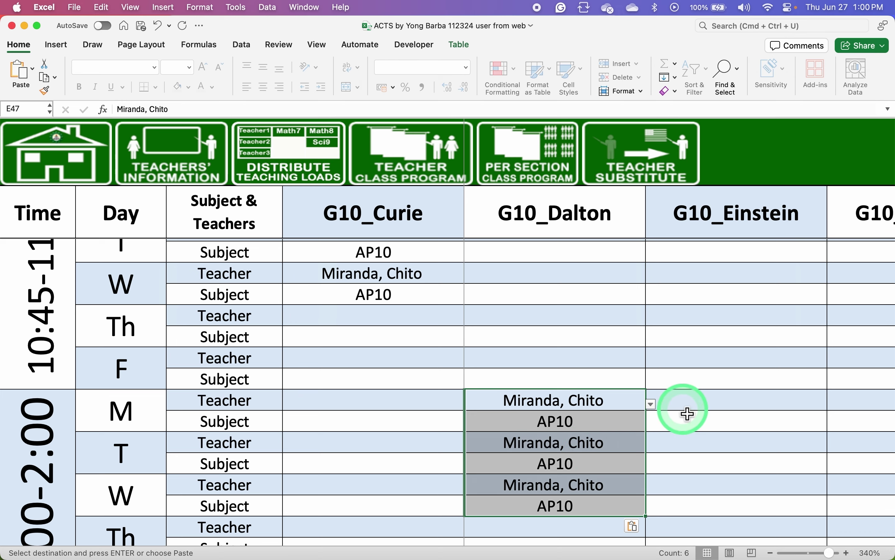
Open the teacher class program and examine the teacher's weekly timetable, advisory, subjects taught and teaching hours per week
left_click(414, 168)
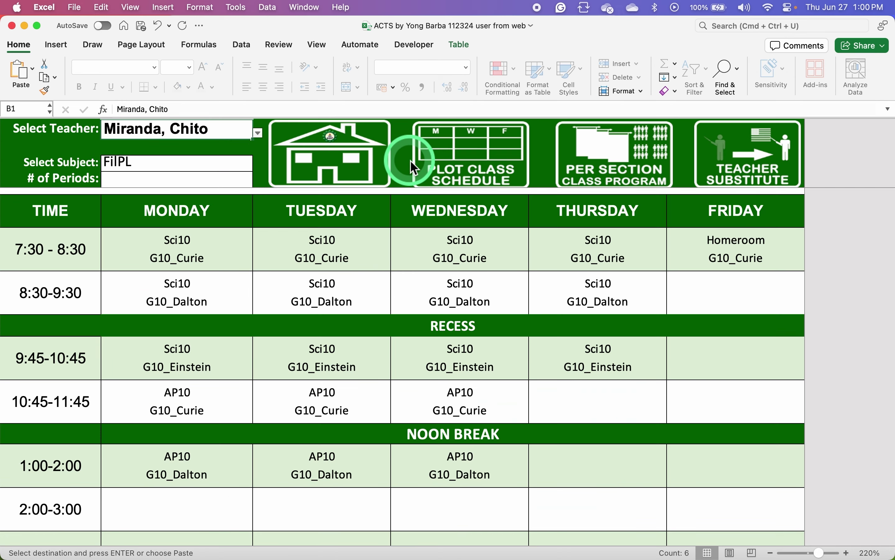
scroll(398, 360, "down", 3)
scroll(395, 356, "up", 10)
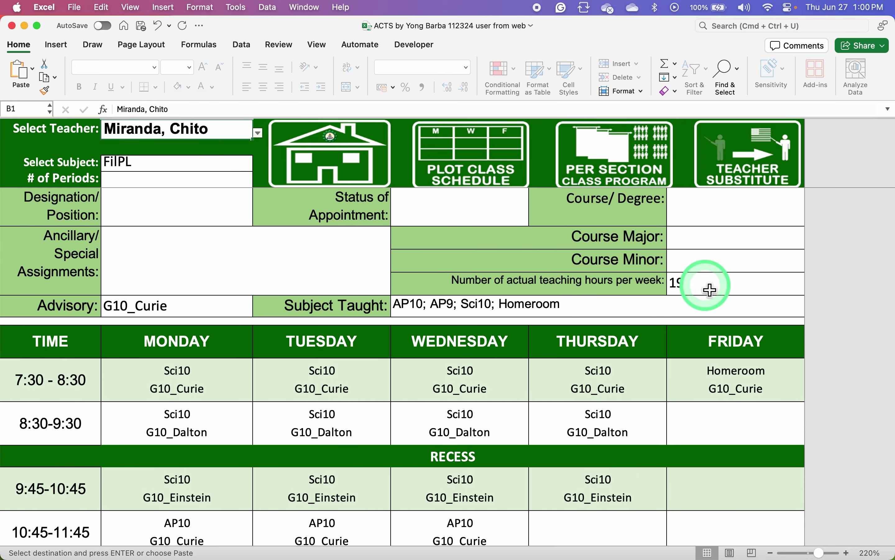
scroll(445, 463, "up", 5)
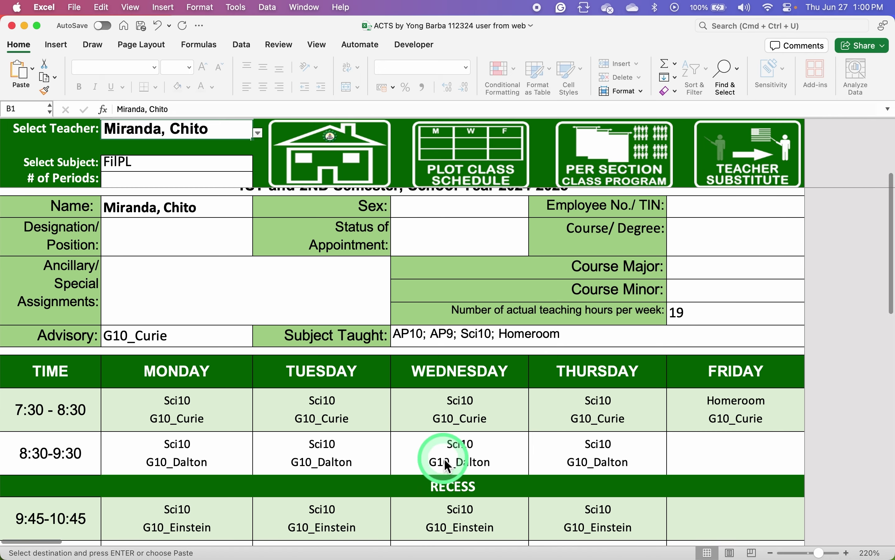
scroll(446, 461, "down", 5)
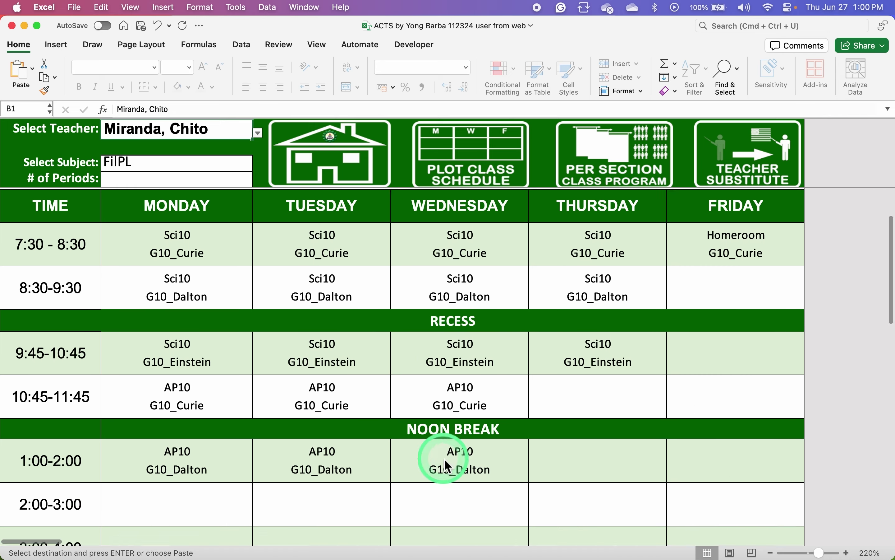
scroll(445, 461, "up", 1)
scroll(445, 460, "down", 3)
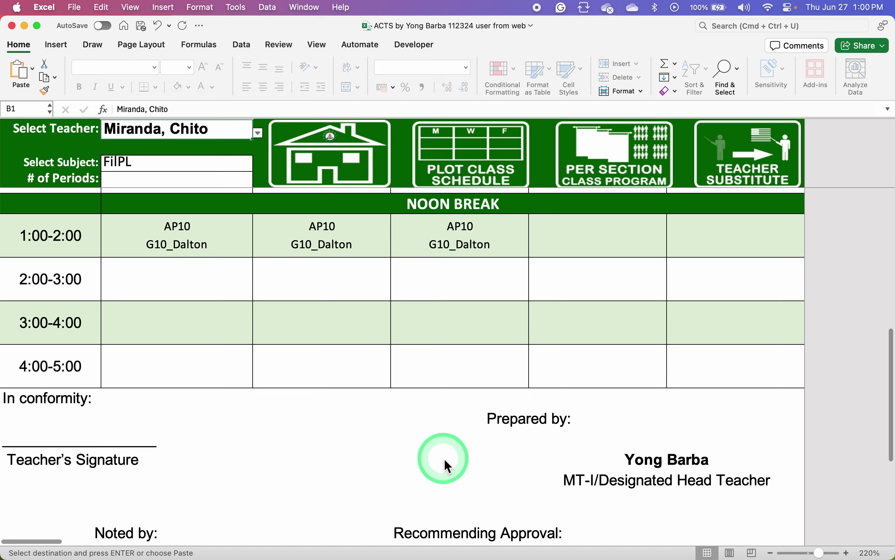
scroll(446, 461, "up", 6)
scroll(444, 459, "down", 3)
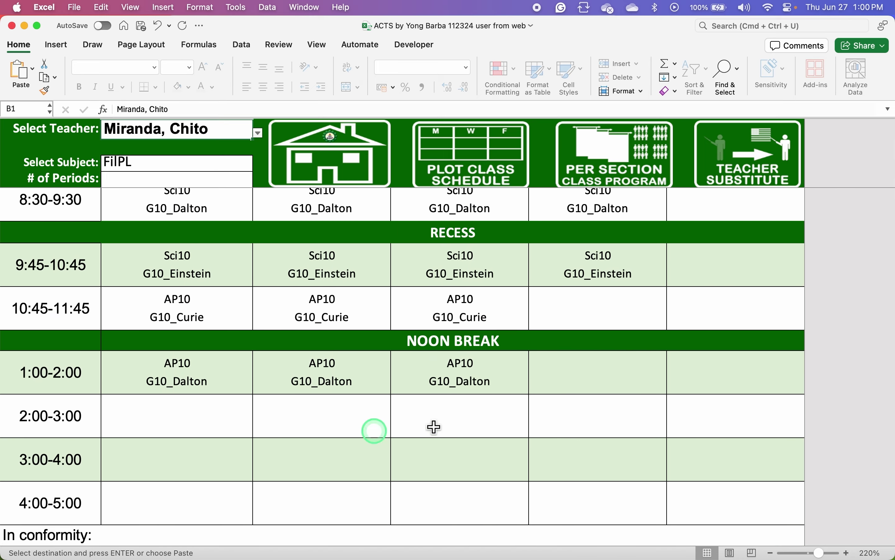
scroll(707, 308, "up", 1)
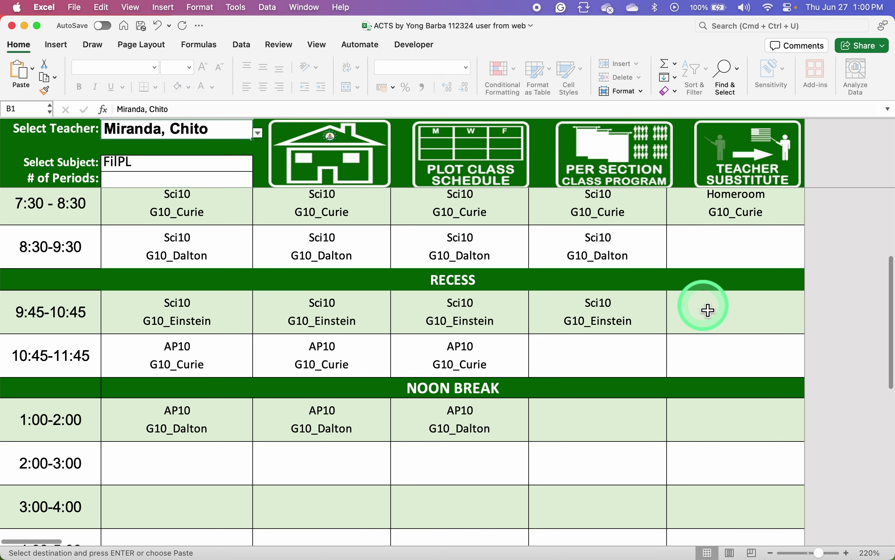
scroll(707, 310, "up", 1)
scroll(705, 306, "down", 1)
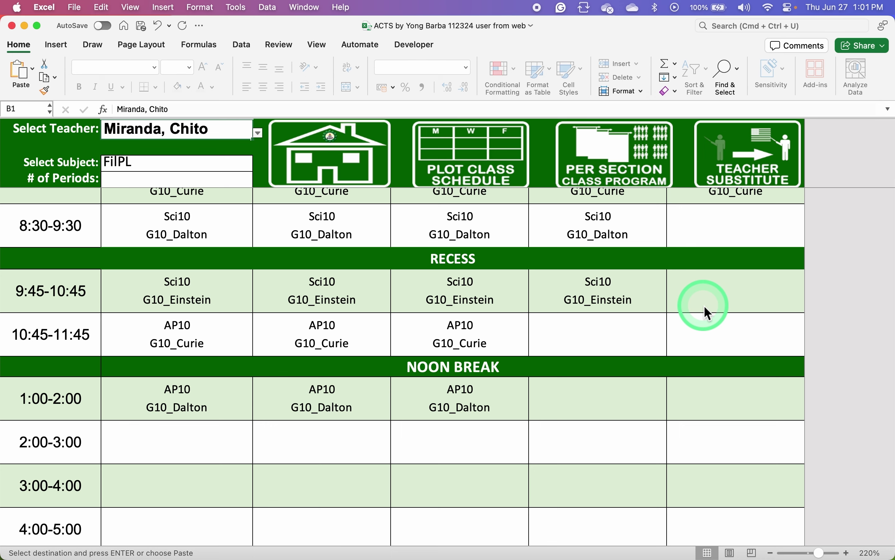
scroll(704, 305, "up", 3)
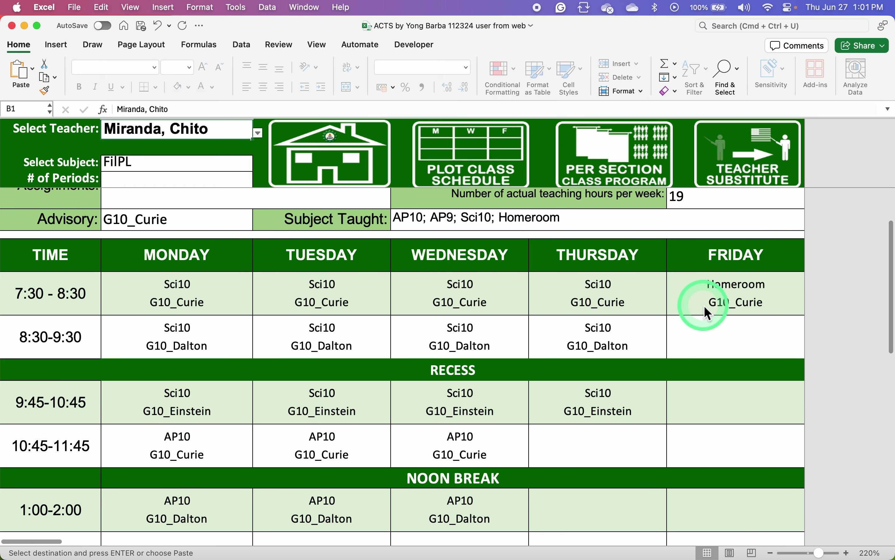
scroll(705, 305, "down", 2)
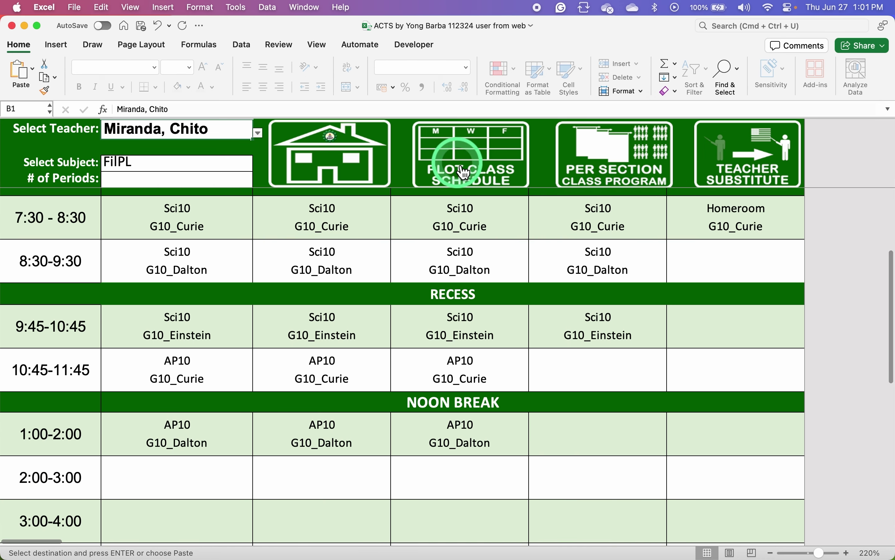
Return to the class schedule plotting sheet and set the first empty section header after G10_Tesla to G9_Aguinaldo
left_click(459, 165)
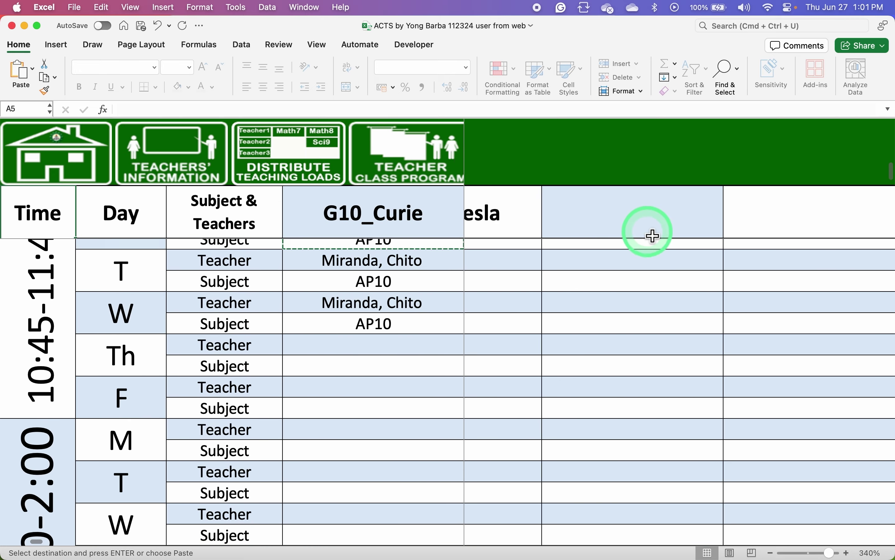
left_click(658, 233)
left_click(728, 232)
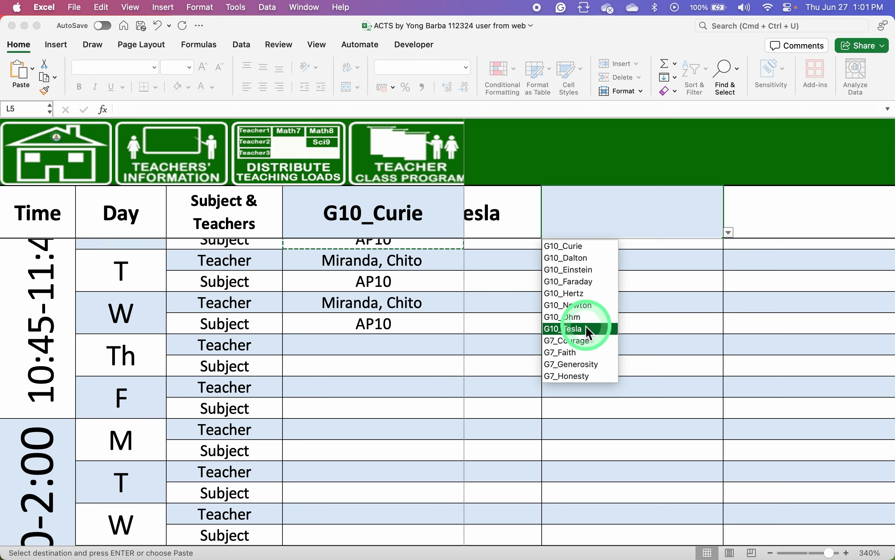
scroll(583, 349, "down", 5)
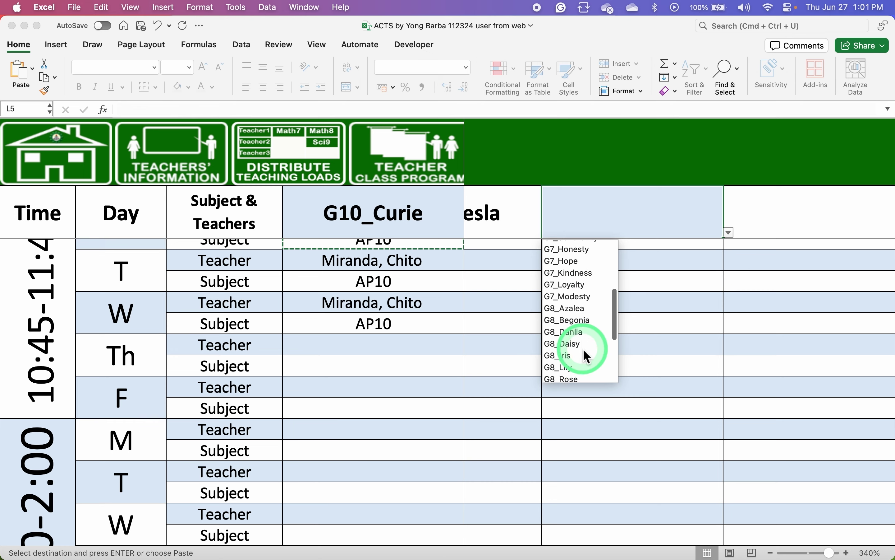
scroll(583, 350, "down", 5)
left_click(582, 314)
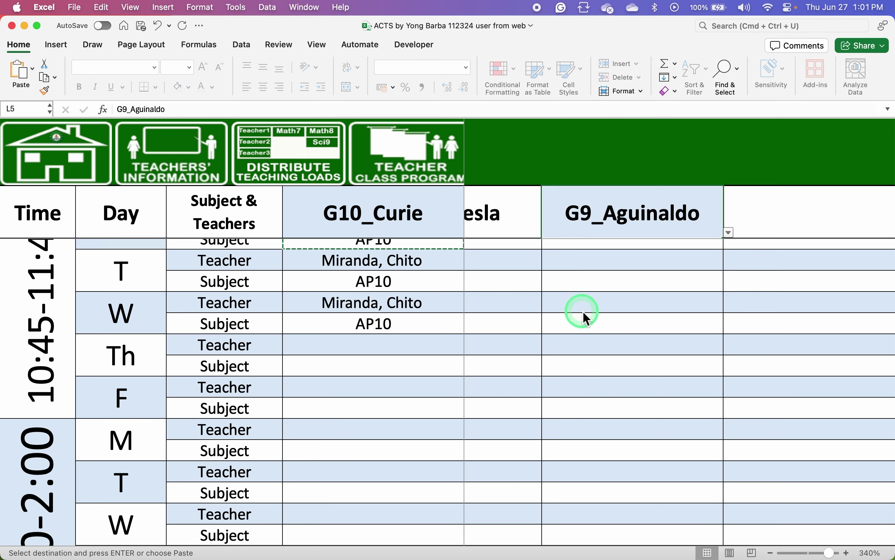
Set the section header following G9_Aguinaldo to G9_Aquino
scroll(726, 291, "right", 2)
left_click(744, 214)
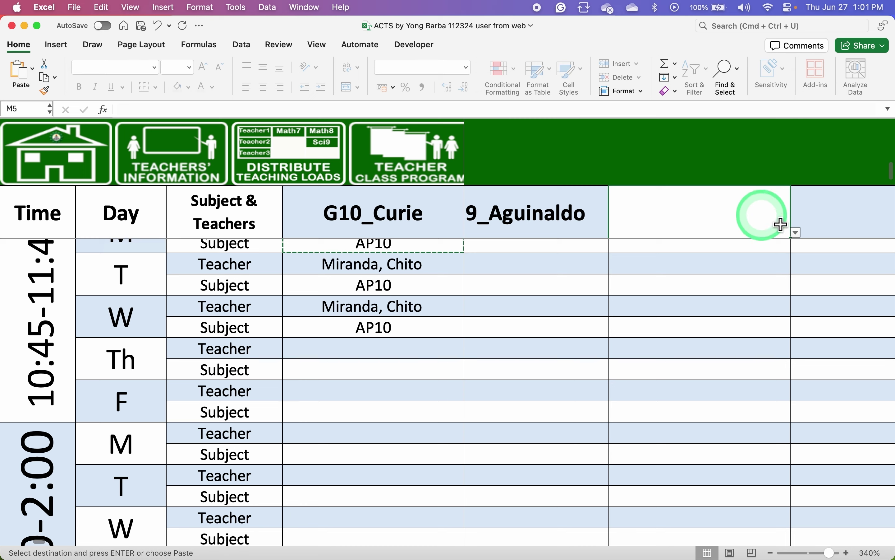
left_click(797, 234)
scroll(645, 344, "down", 6)
scroll(646, 344, "down", 1)
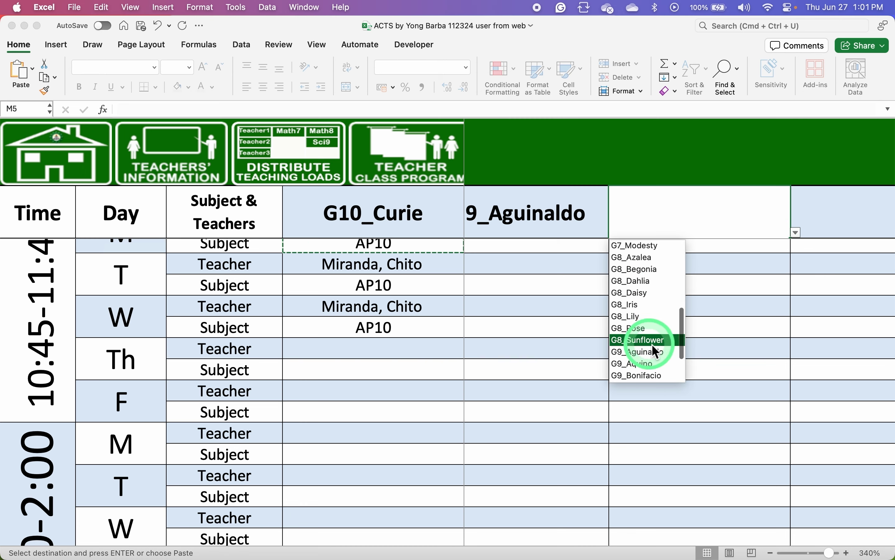
left_click(657, 364)
Set the two section headers after G9_Aquino to G9_Bonifacio and G9_del_Pilar
left_click(840, 230)
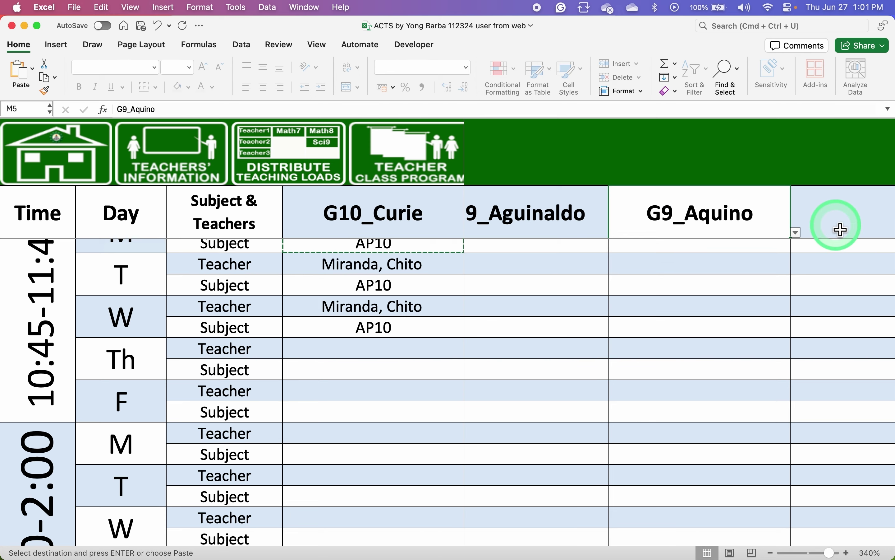
scroll(839, 230, "right", 3)
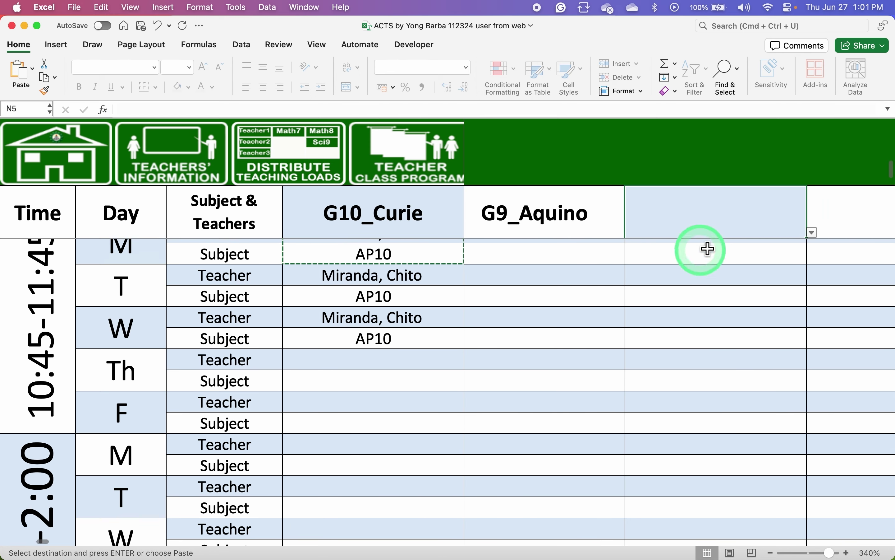
type("G9_")
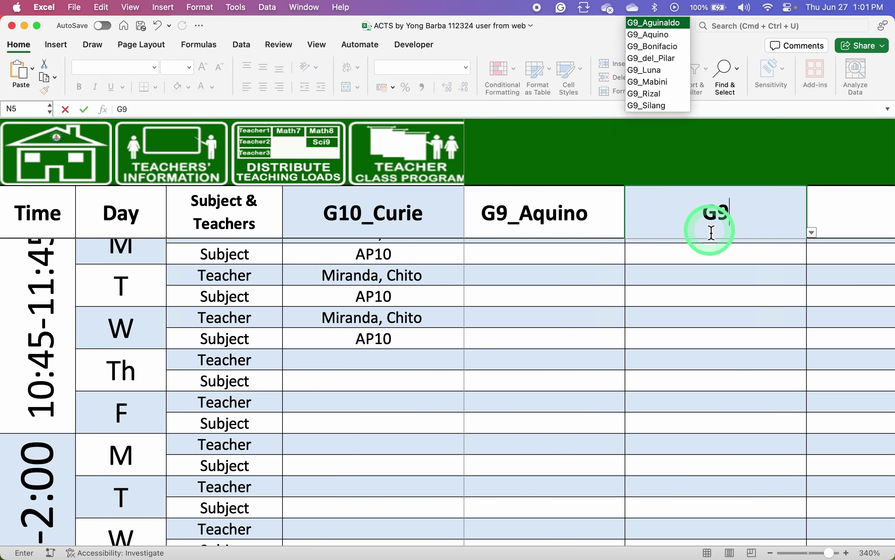
left_click(654, 46)
left_click(871, 217)
type("G9")
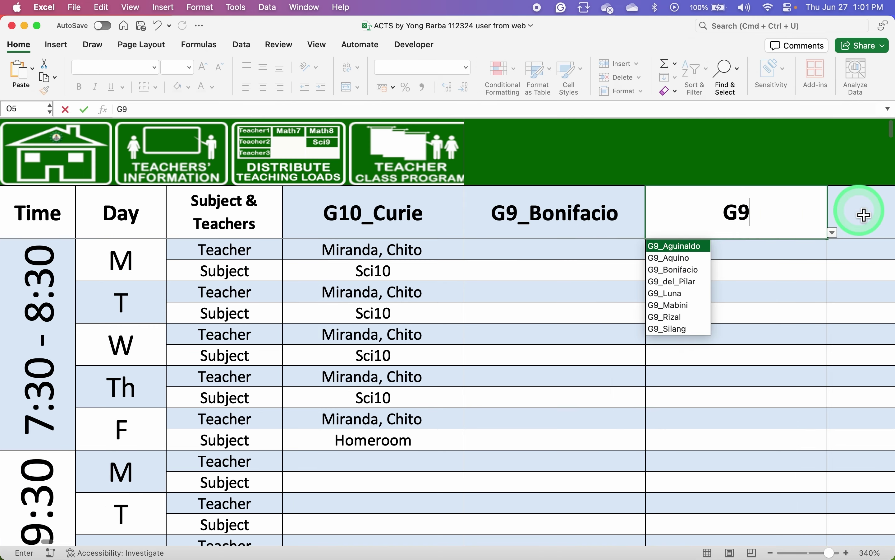
left_click(681, 282)
Fill the remaining section headers with the rest of the Grade 9, Grade 8 and Grade 7 sections, ending with G7_Modesty
left_click(862, 216)
type("G")
left_click(655, 259)
left_click(862, 216)
type("G8")
left_click(653, 249)
left_click(862, 217)
type("G8")
left_click(657, 318)
left_click(851, 220)
type("G7")
left_click(703, 274)
left_click(863, 220)
type("G")
left_click(680, 316)
Examine the section headers and the teacher and subject entries already plotted across the class schedule
left_click(580, 393)
scroll(580, 393, "left", 3)
scroll(580, 392, "left", 10)
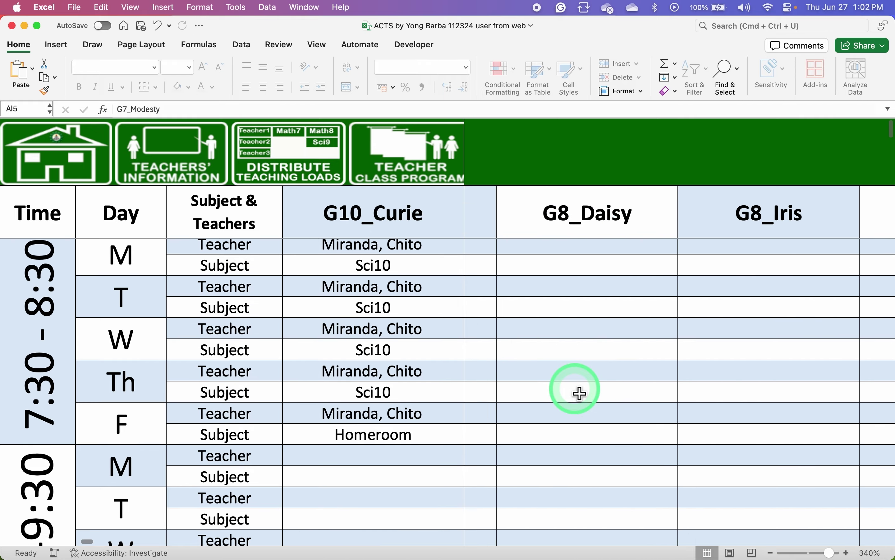
scroll(580, 393, "left", 10)
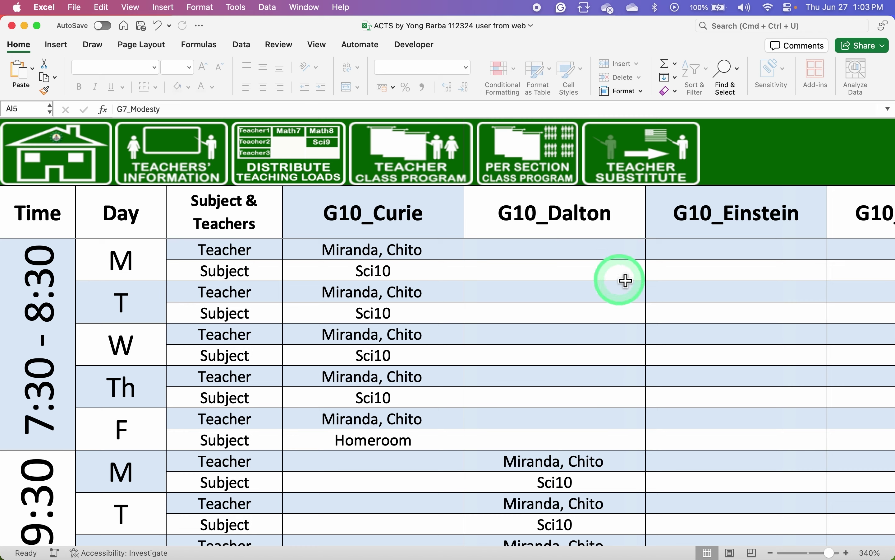
scroll(625, 266, "down", 5)
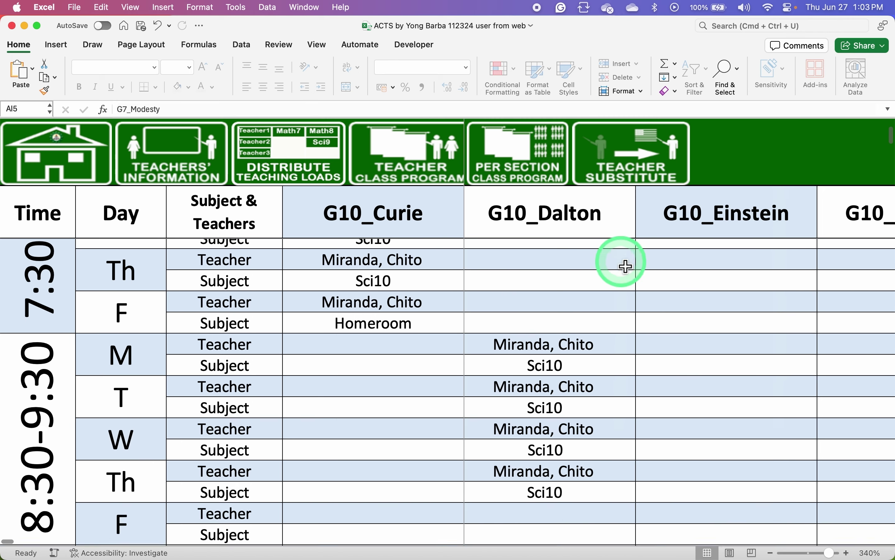
scroll(625, 266, "right", 3)
scroll(625, 266, "left", 3)
scroll(625, 266, "up", 2)
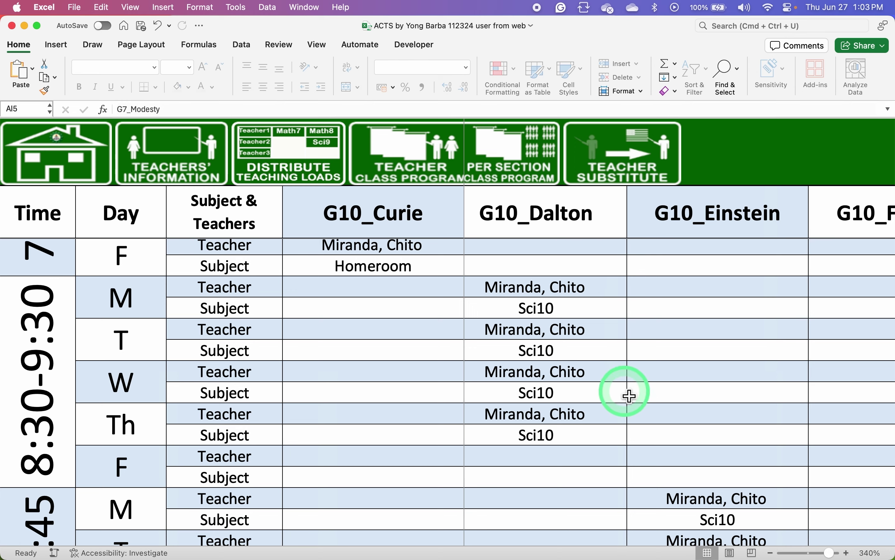
scroll(628, 394, "right", 3)
scroll(627, 394, "up", 3)
scroll(629, 395, "up", 3)
scroll(628, 395, "right", 5)
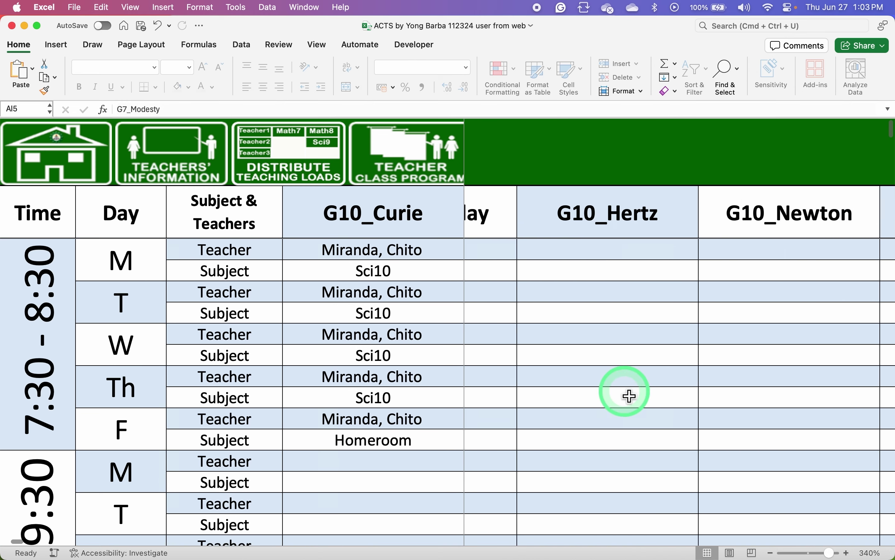
scroll(629, 395, "right", 1)
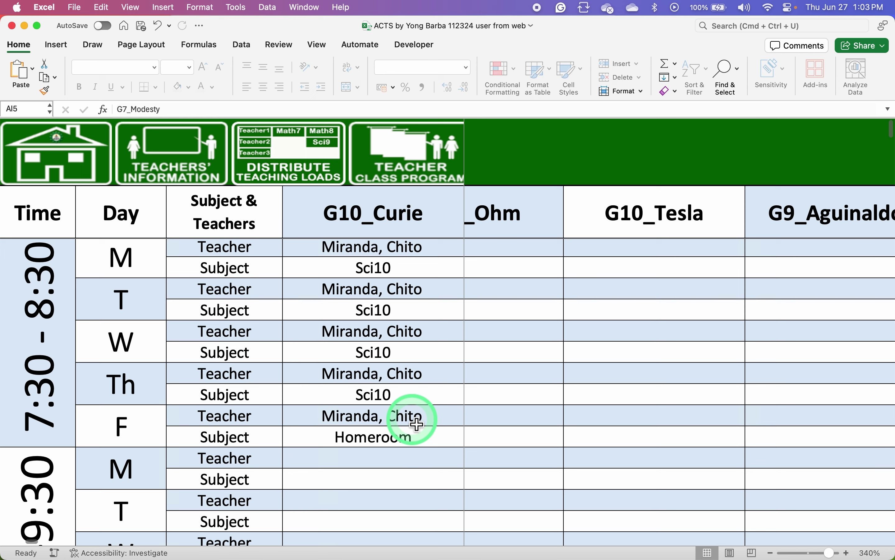
Copy the G10_Curie Friday homeroom teacher into G9_Aguinaldo's Monday 8:30-9:30 teacher slot
key("super+c")
scroll(671, 381, "right", 3)
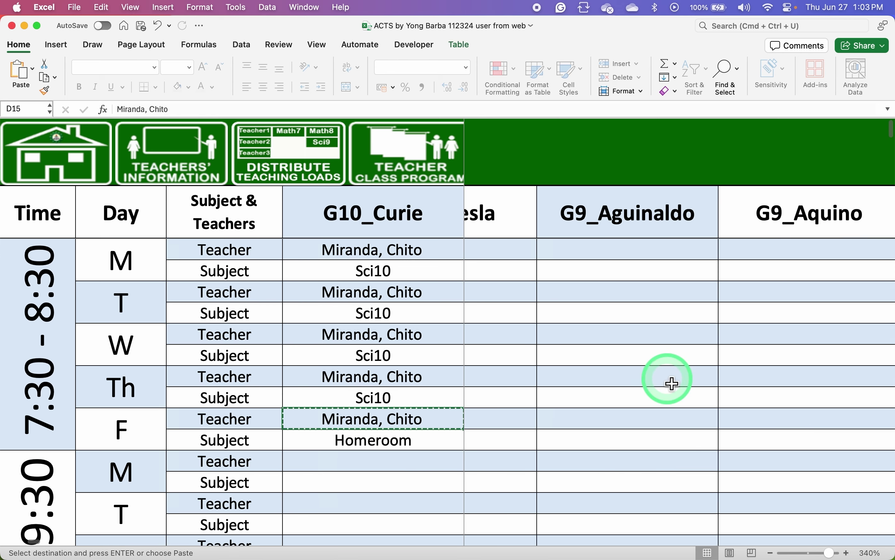
scroll(670, 381, "right", 1)
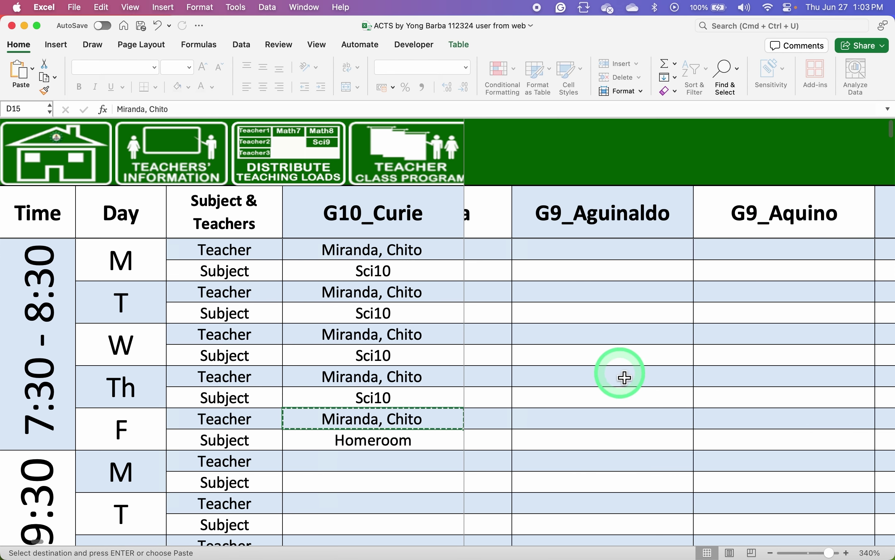
scroll(624, 378, "down", 1)
scroll(625, 377, "down", 5)
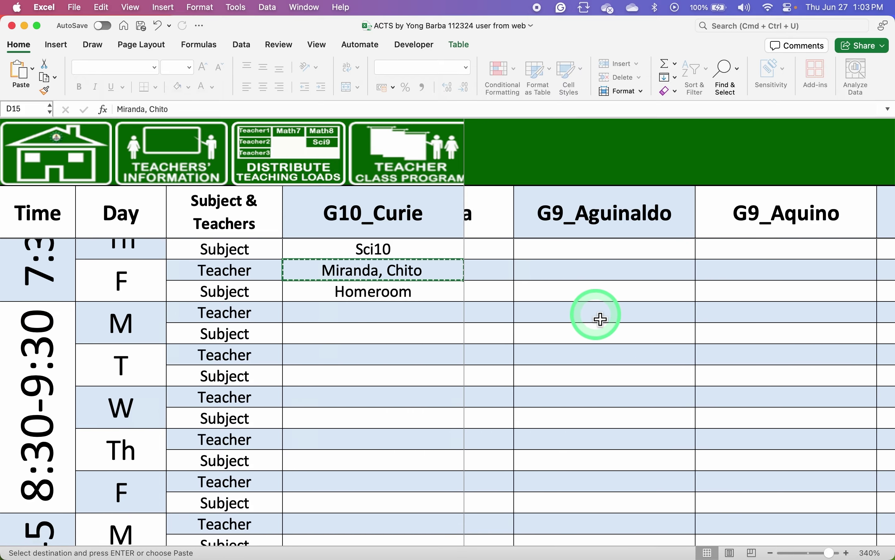
left_click(601, 319)
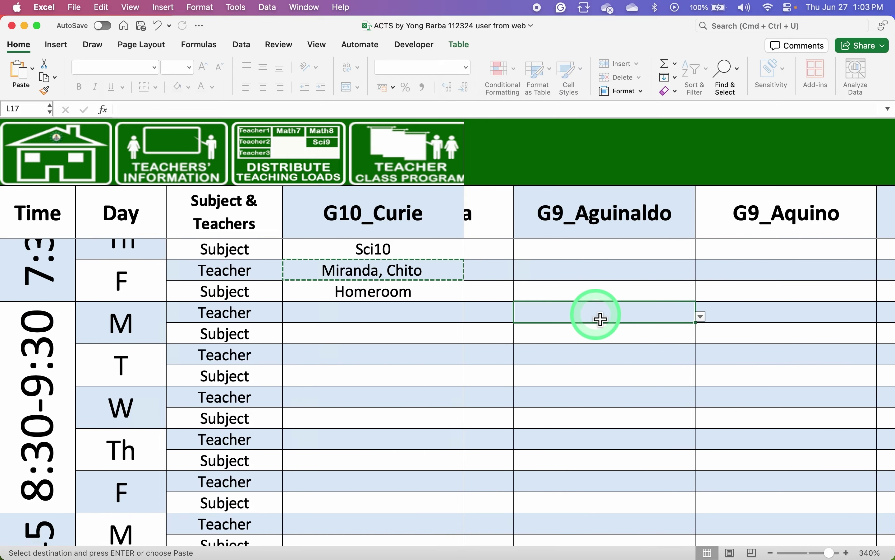
key("super+v")
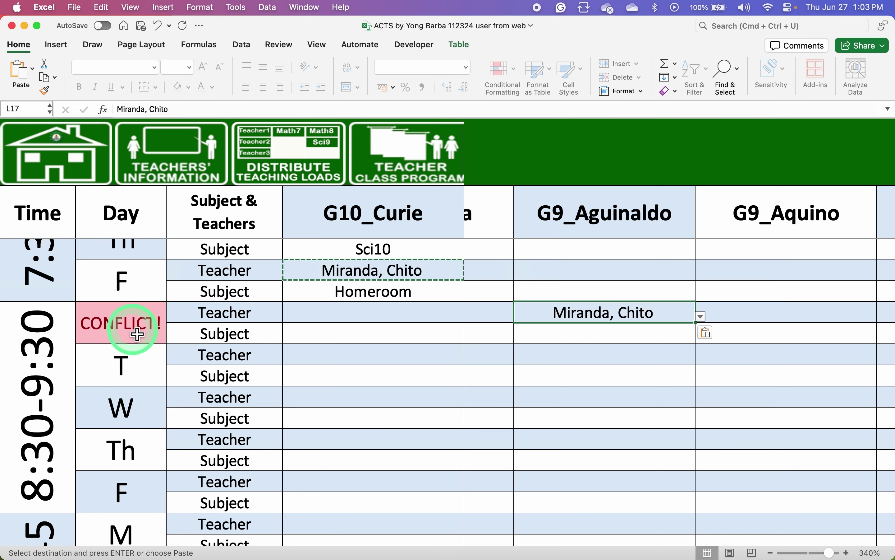
Examine the Monday 8:30-9:30 row across the sections to find the other class causing the teacher conflict
scroll(591, 334, "left", 10)
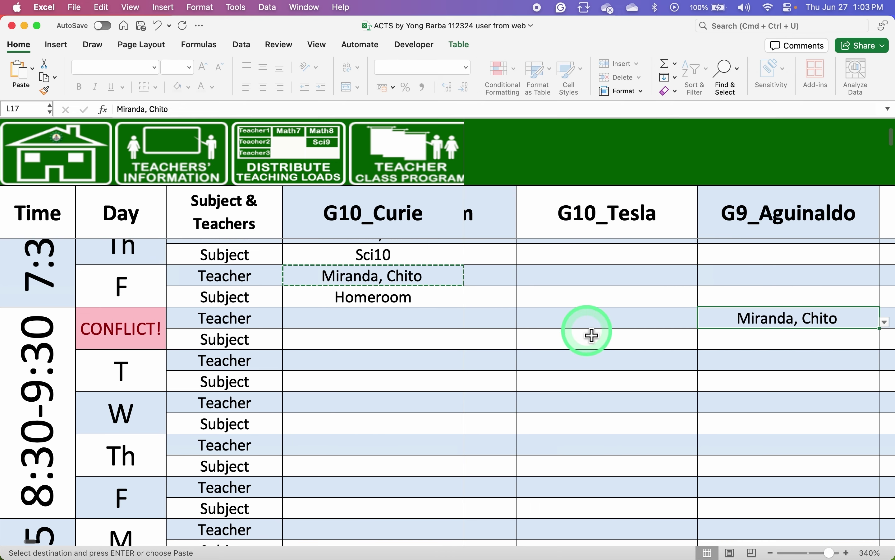
scroll(592, 336, "left", 10)
scroll(591, 335, "up", 1)
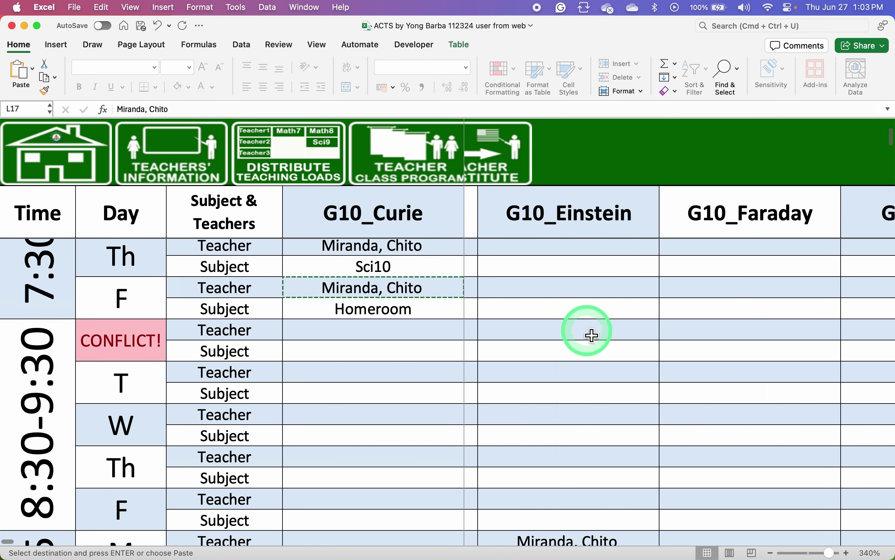
scroll(592, 336, "right", 5)
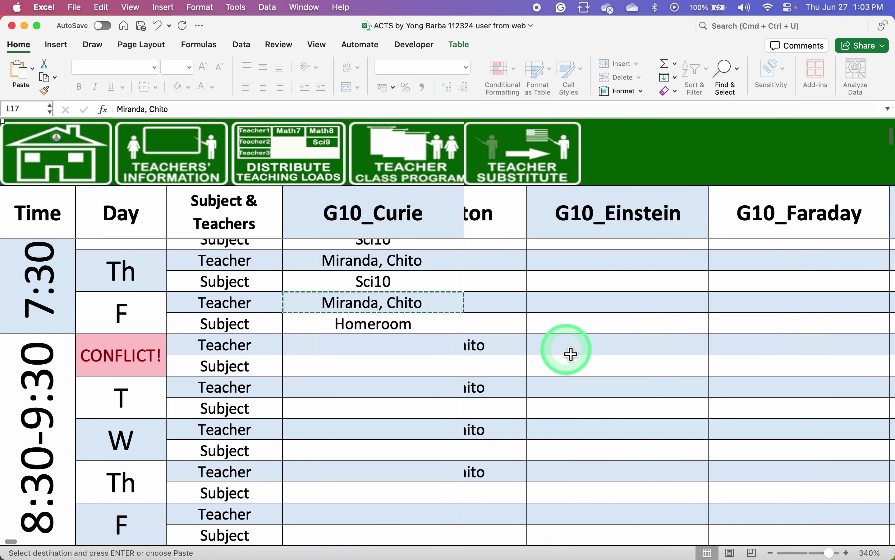
scroll(568, 352, "left", 5)
scroll(555, 355, "up", 1)
scroll(555, 354, "right", 10)
scroll(555, 354, "up", 1)
scroll(555, 355, "right", 2)
scroll(555, 355, "up", 1)
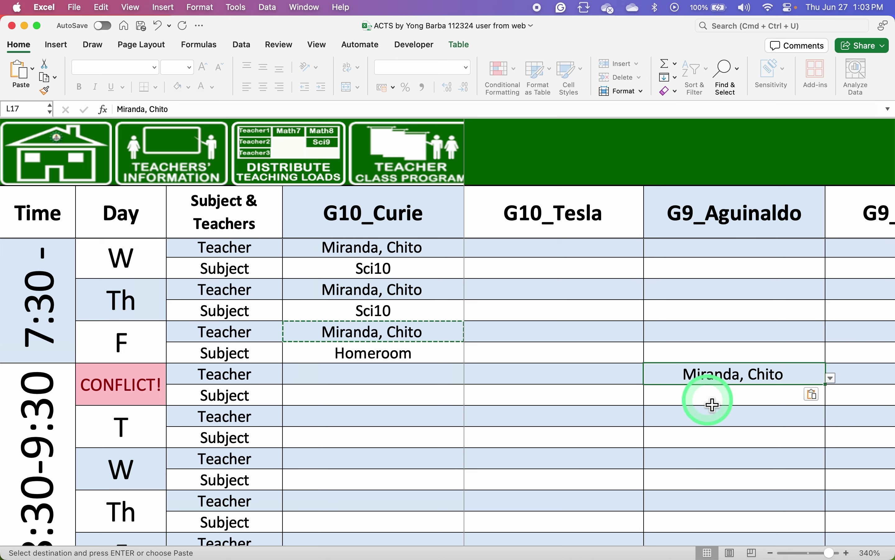
Clear the conflicting teacher entry from G9_Aguinaldo's Monday 8:30-9:30 slot
scroll(713, 405, "down", 2)
scroll(713, 404, "right", 1)
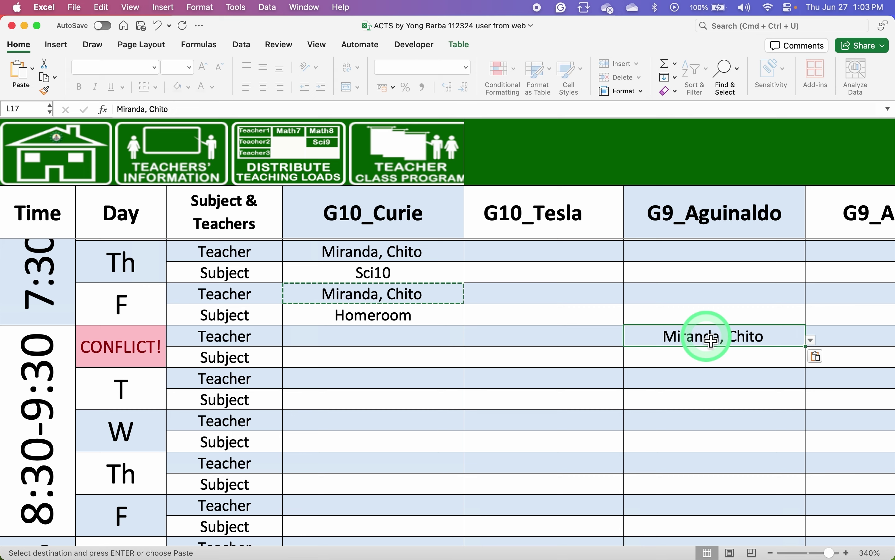
key("Delete")
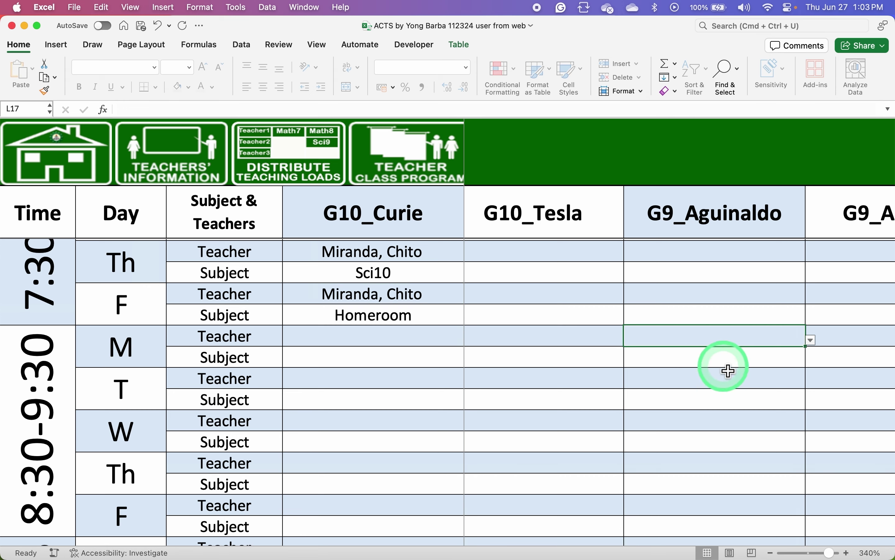
Look through the teachers offered for G9_Aguinaldo's Monday 8:30-9:30 slot without choosing one
left_click(812, 340)
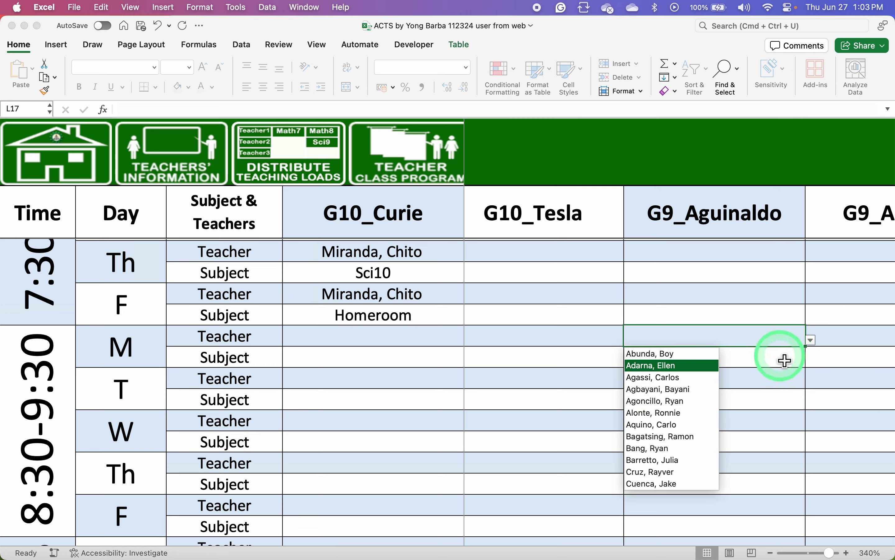
left_click(811, 340)
left_click(811, 340)
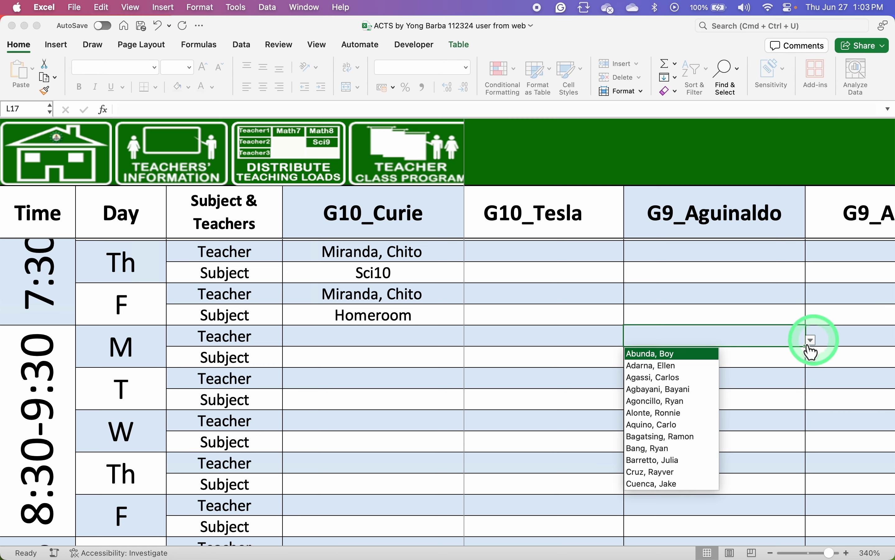
scroll(654, 424, "down", 5)
scroll(653, 423, "down", 4)
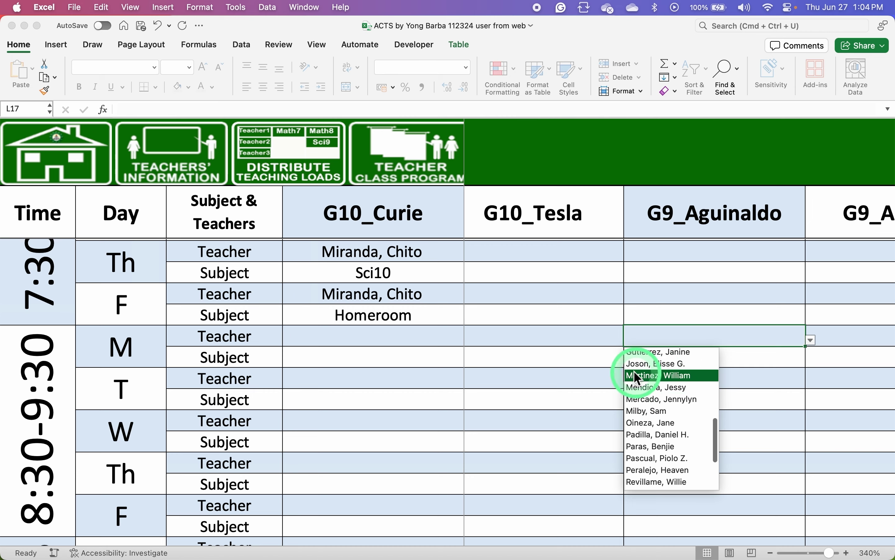
left_click(580, 359)
Examine the 8:30-9:30 teacher entries across the sections from G10_Dalton to G9_Aguinaldo
scroll(580, 359, "left", 10)
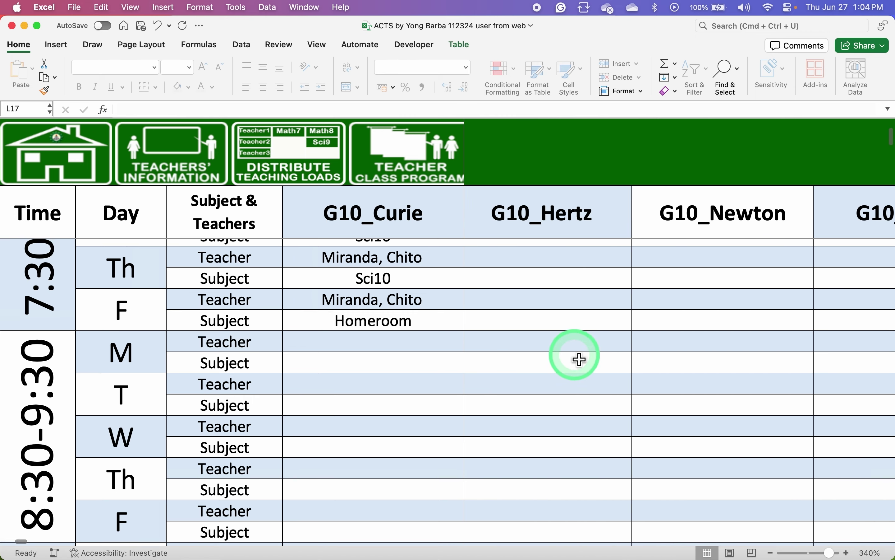
scroll(640, 340, "right", 10)
scroll(640, 340, "up", 1)
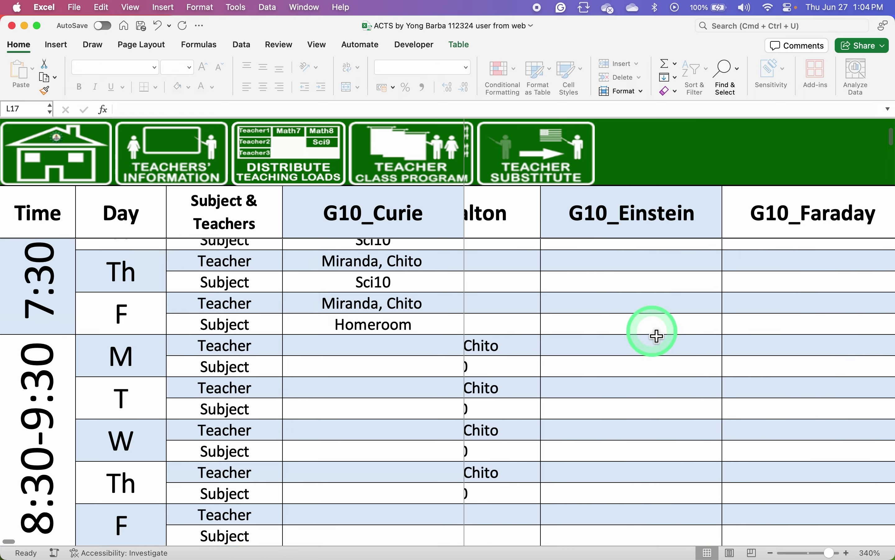
scroll(656, 336, "right", 5)
scroll(656, 336, "up", 1)
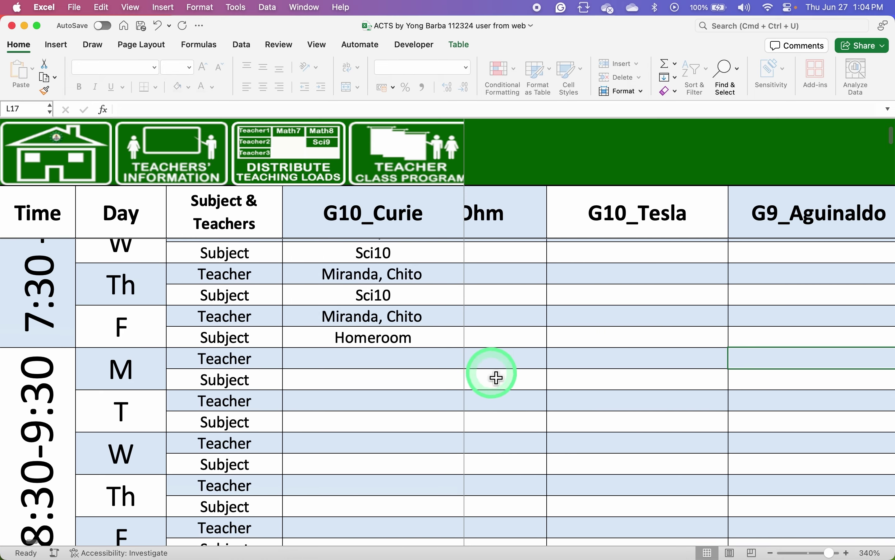
scroll(579, 386, "left", 4)
scroll(587, 388, "right", 6)
scroll(586, 388, "up", 1)
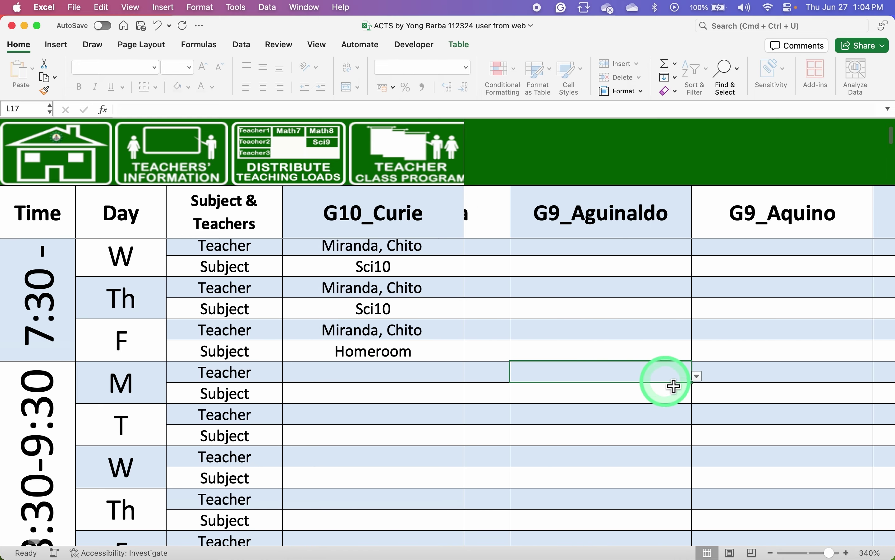
Check again whether the G10_Curie adviser is offered for G9_Aguinaldo's Monday 8:30-9:30 slot
left_click(697, 376)
scroll(543, 481, "down", 10)
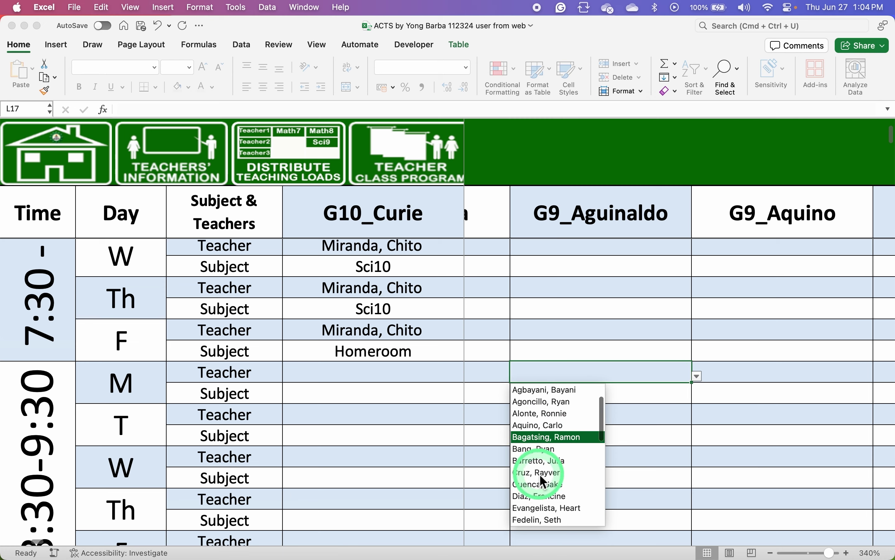
scroll(544, 481, "down", 6)
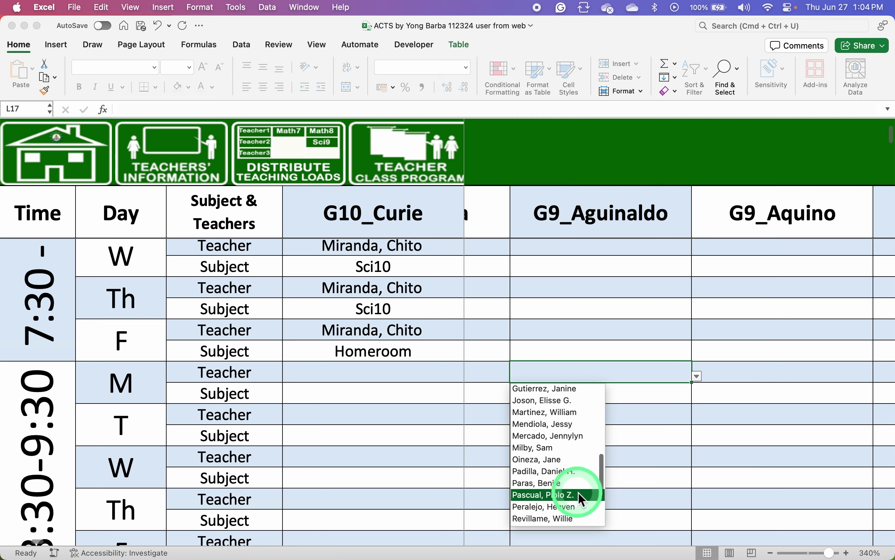
left_click(625, 416)
Open the teacher class program and examine the G10_Curie adviser's weekly schedule for free periods
scroll(583, 451, "down", 3)
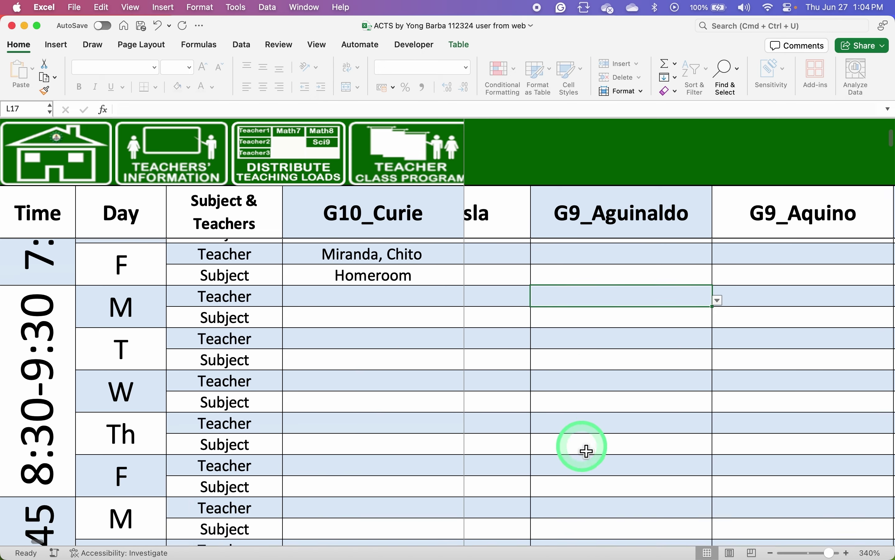
scroll(586, 451, "down", 10)
scroll(587, 451, "left", 2)
left_click(415, 161)
scroll(480, 430, "down", 5)
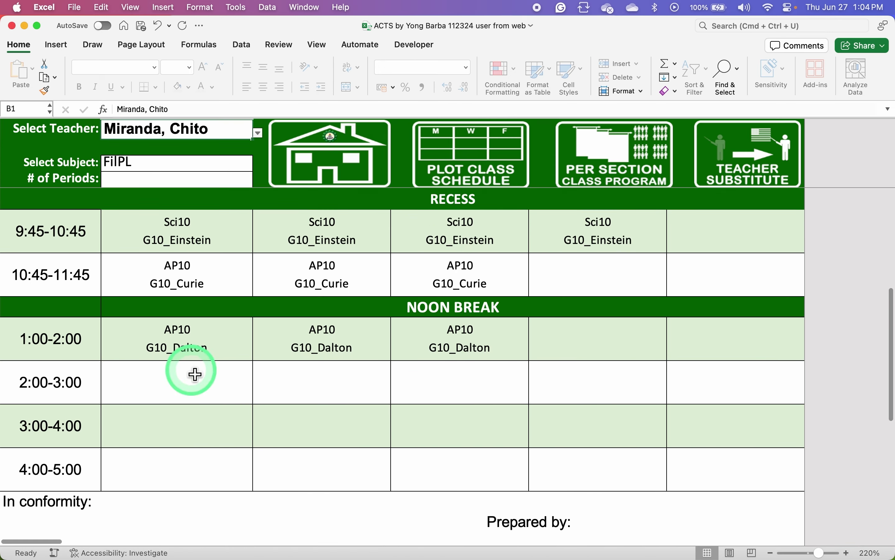
scroll(611, 397, "up", 1)
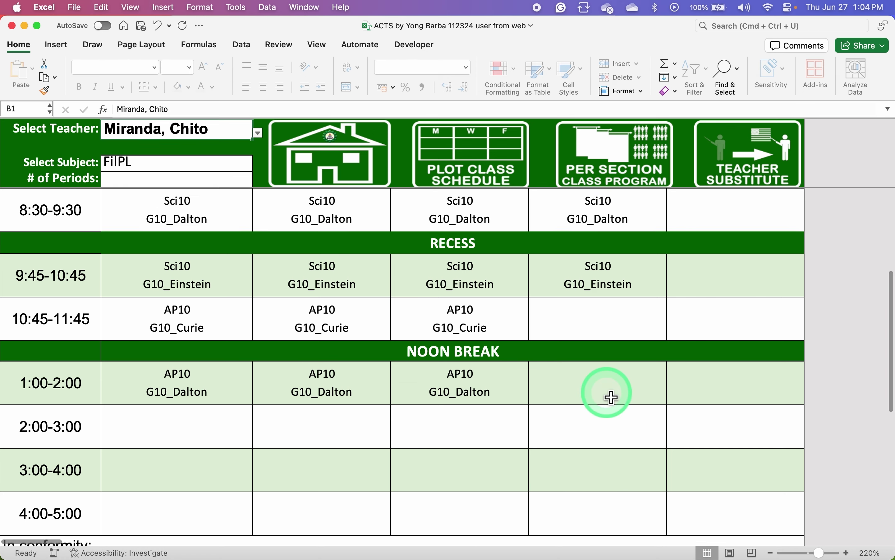
scroll(612, 397, "up", 2)
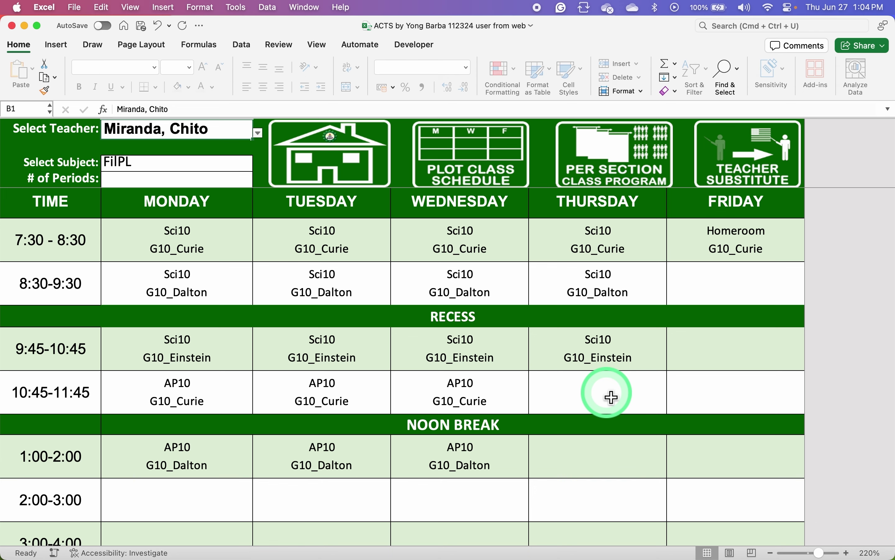
scroll(612, 397, "down", 2)
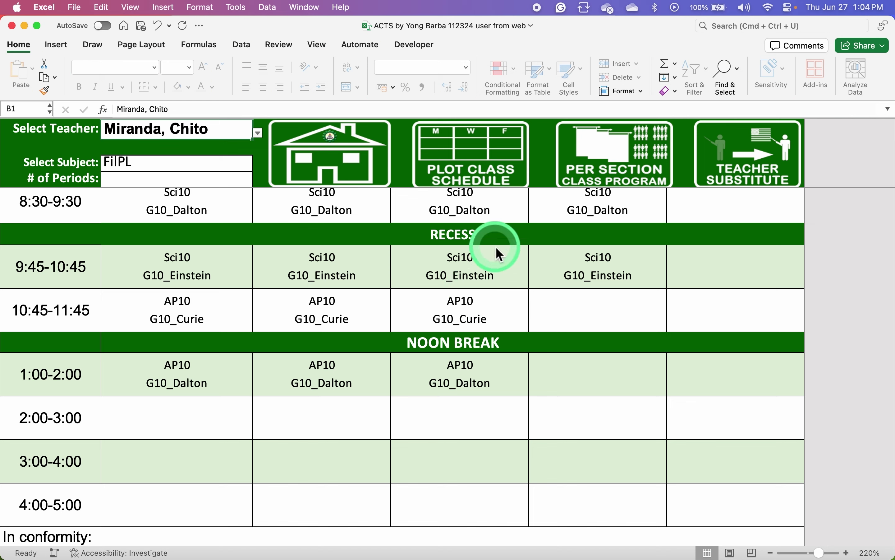
Return to the class schedule and plot the G10_Curie adviser with AP9 for G9_Aguinaldo on Wednesday 2:00-3:00
left_click(486, 171)
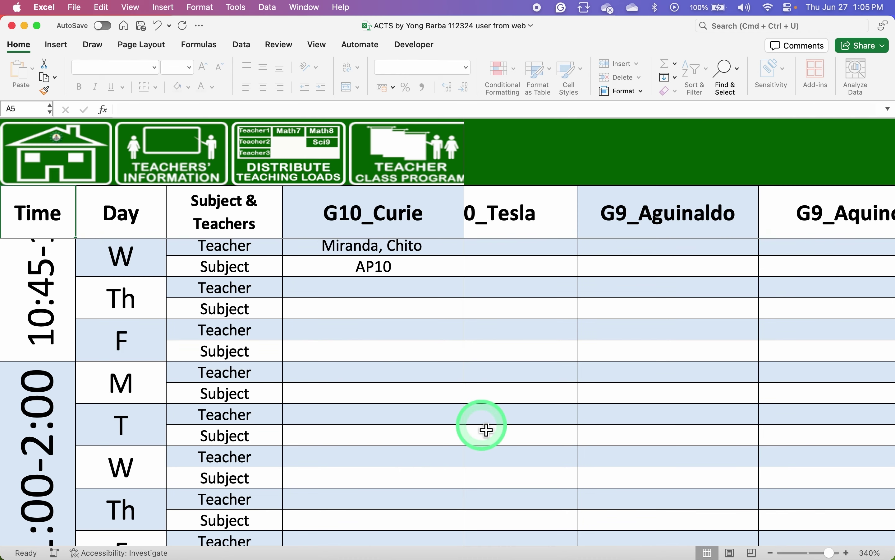
scroll(486, 425, "down", 10)
scroll(487, 429, "down", 3)
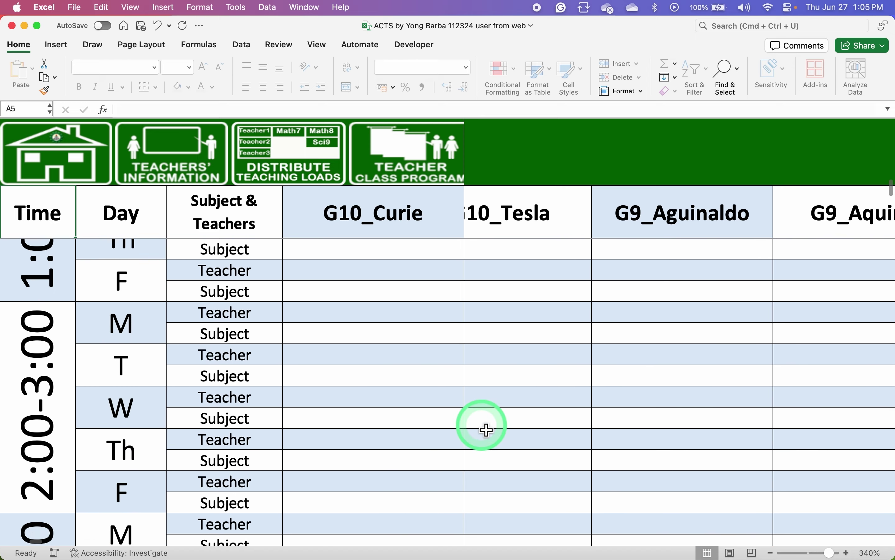
scroll(486, 429, "right", 5)
scroll(487, 429, "right", 3)
scroll(487, 429, "up", 1)
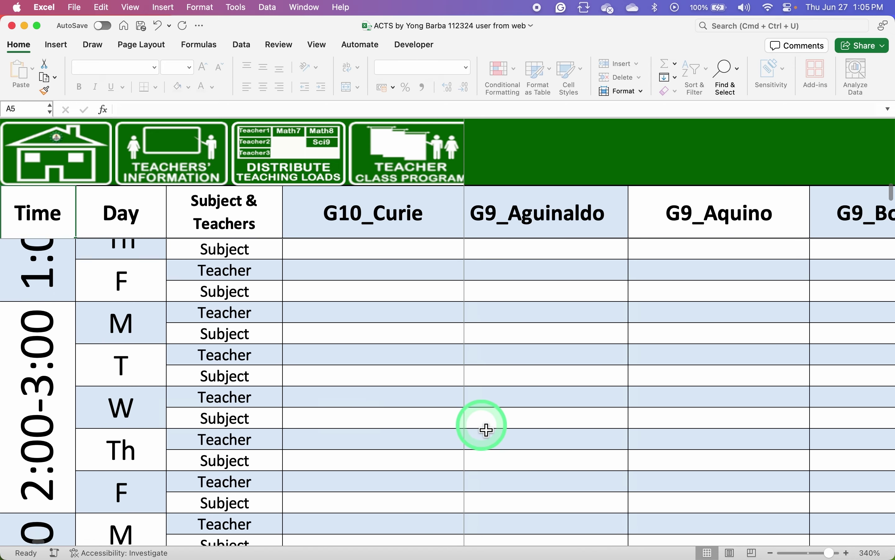
left_click(528, 407)
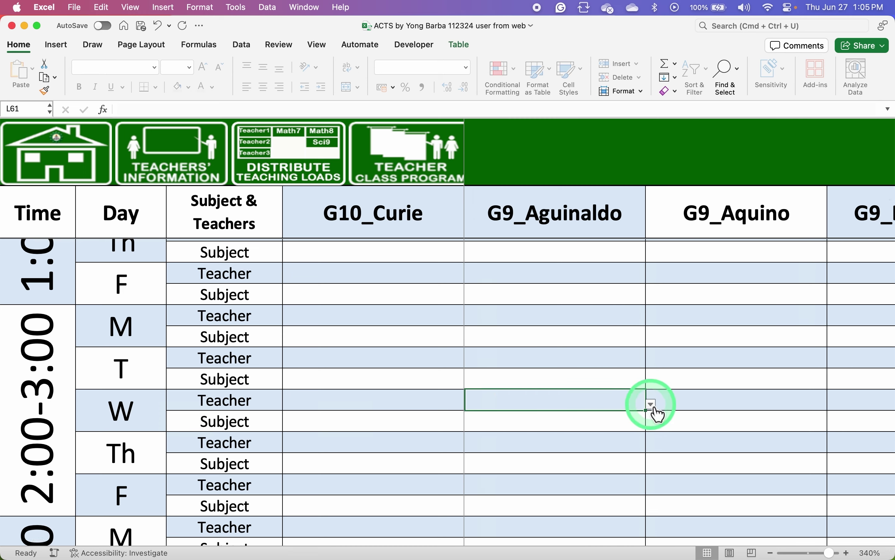
left_click_drag(654, 407, 500, 517)
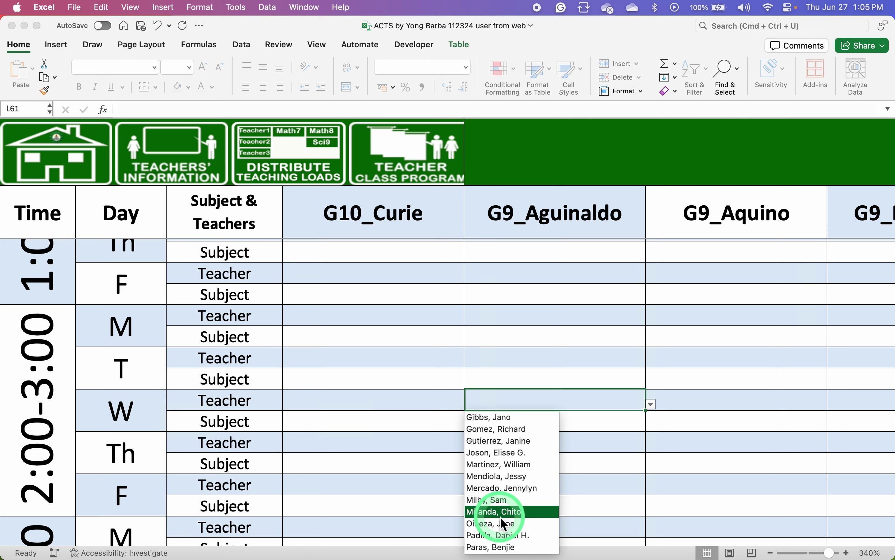
left_click_drag(500, 517, 500, 516)
left_click(636, 423)
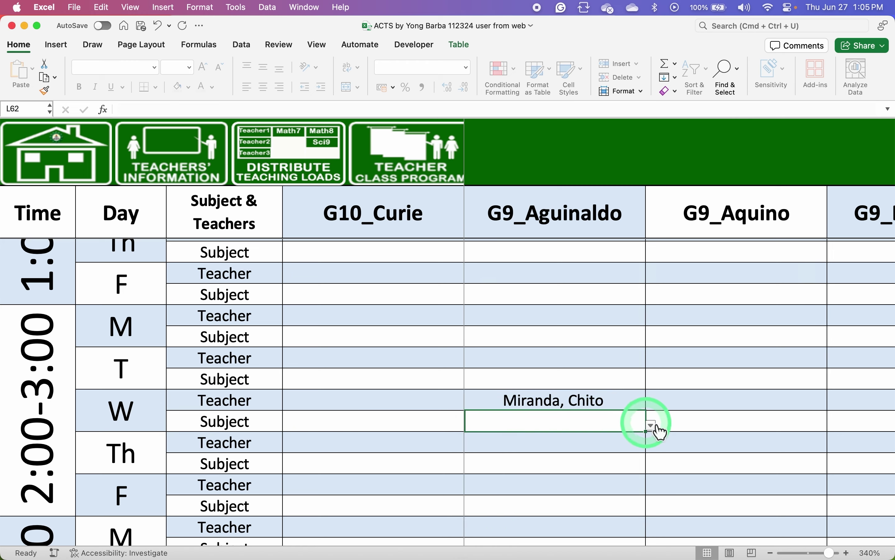
left_click_drag(651, 426, 496, 456)
Copy G9_Aguinaldo's Wednesday 2:00-3:00 teacher and AP9 entry to the same period on Thursday and Friday
left_click_drag(566, 400, 548, 503)
key("super+c")
key("super+v")
left_click(597, 381)
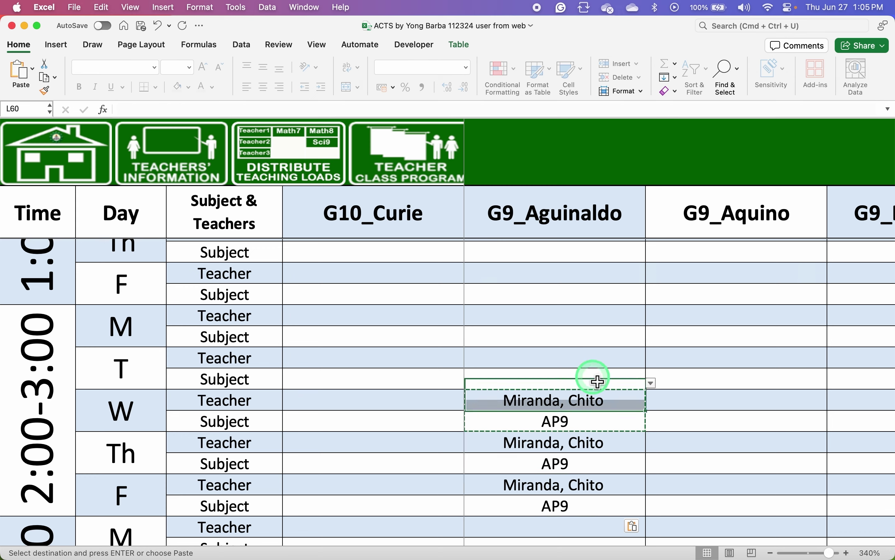
Check the G9_Aguinaldo AP9 periods and teaching load in the teacher class program, and return to the class schedule
left_click(401, 148)
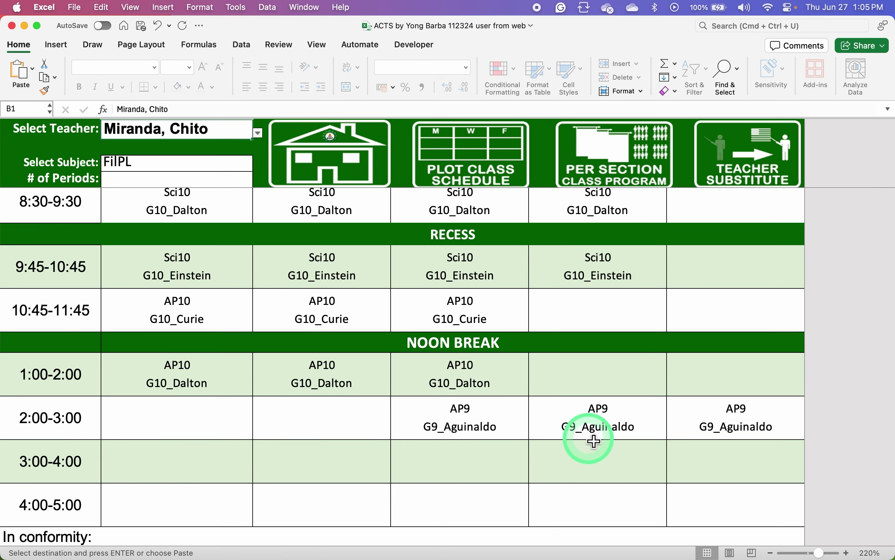
scroll(591, 440, "up", 1)
scroll(594, 441, "up", 10)
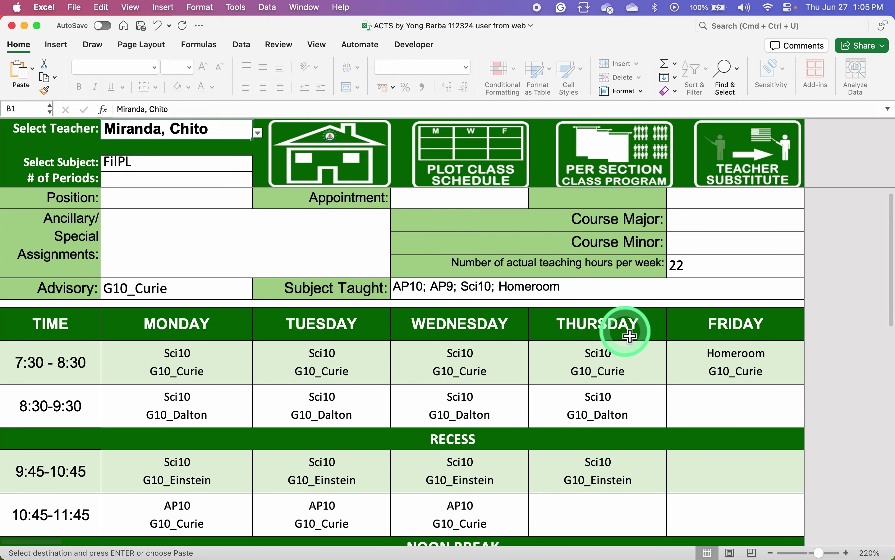
left_click(464, 171)
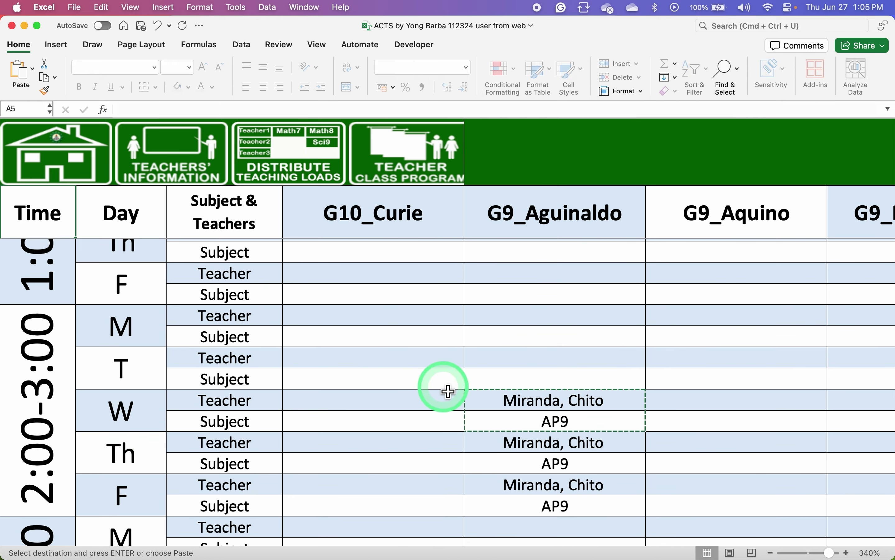
Open the teachers' information and examine the G10_Curie adviser's distributed teaching loads, particularly the AP10 loads
left_click(171, 156)
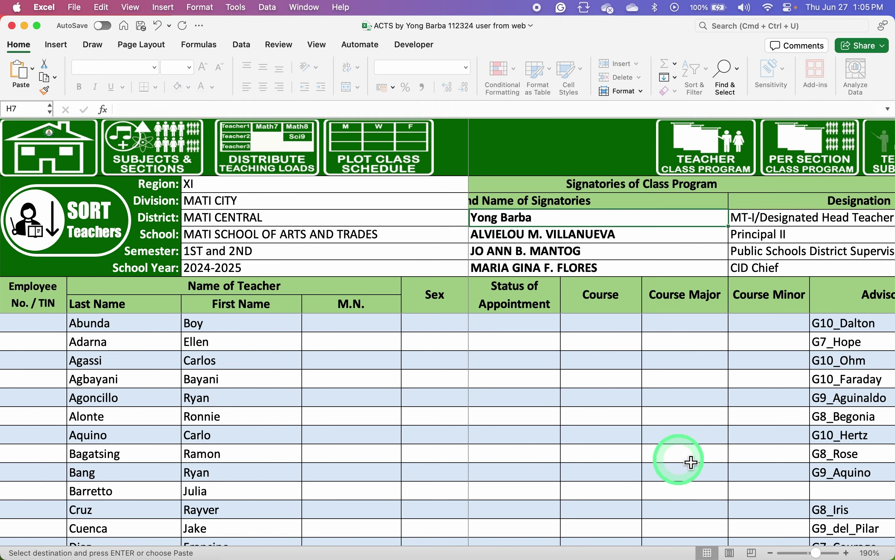
scroll(735, 449, "down", 10)
scroll(735, 448, "right", 5)
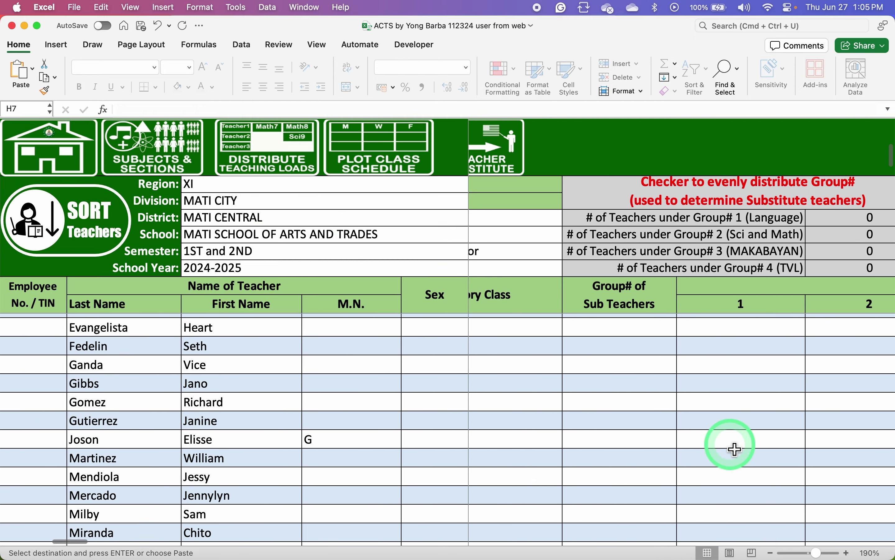
scroll(735, 449, "down", 3)
scroll(735, 449, "right", 2)
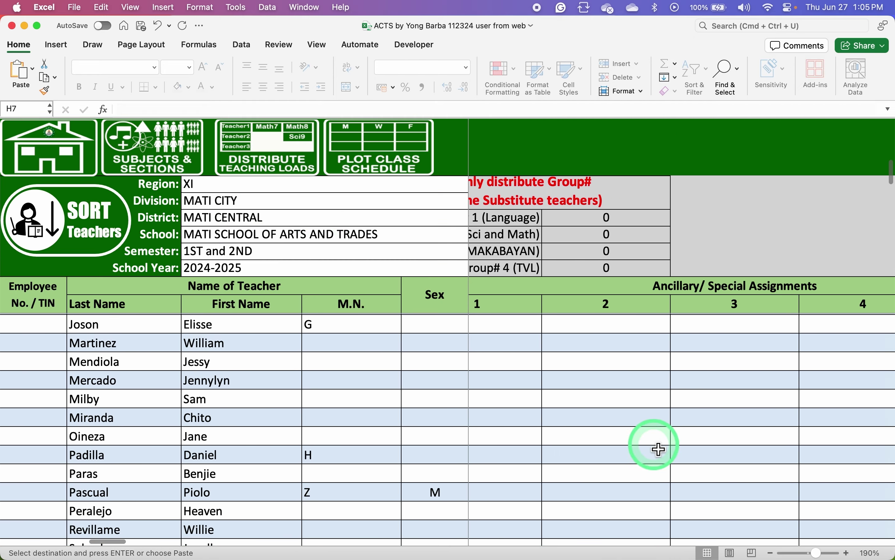
scroll(659, 449, "right", 10)
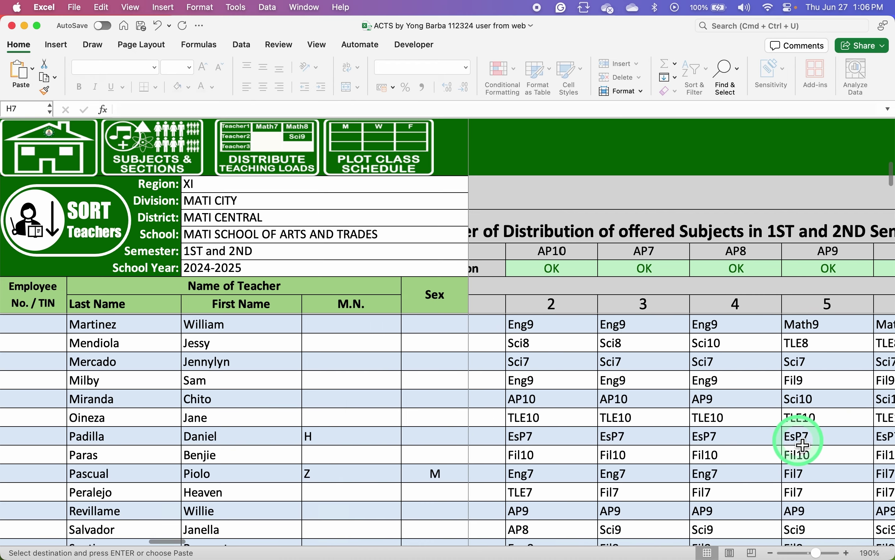
scroll(804, 444, "right", 2)
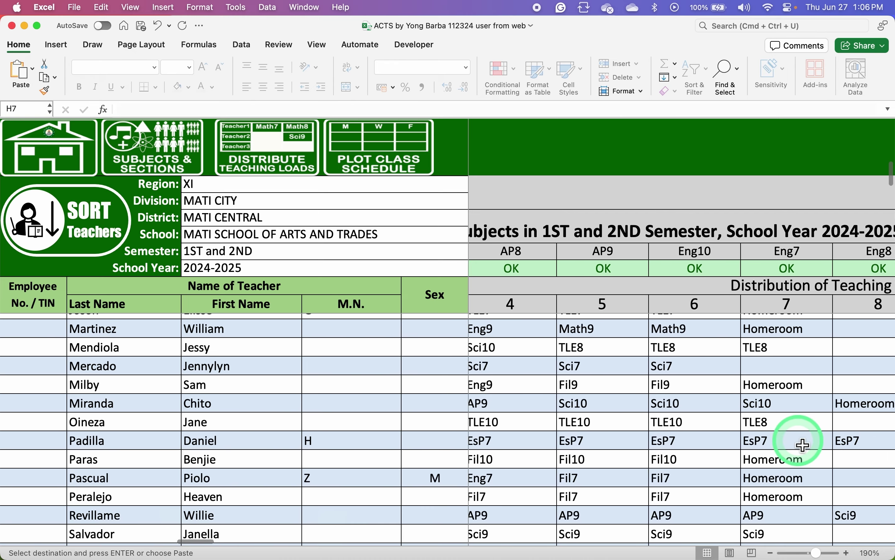
scroll(803, 444, "down", 1)
scroll(804, 444, "down", 1)
scroll(804, 445, "left", 3)
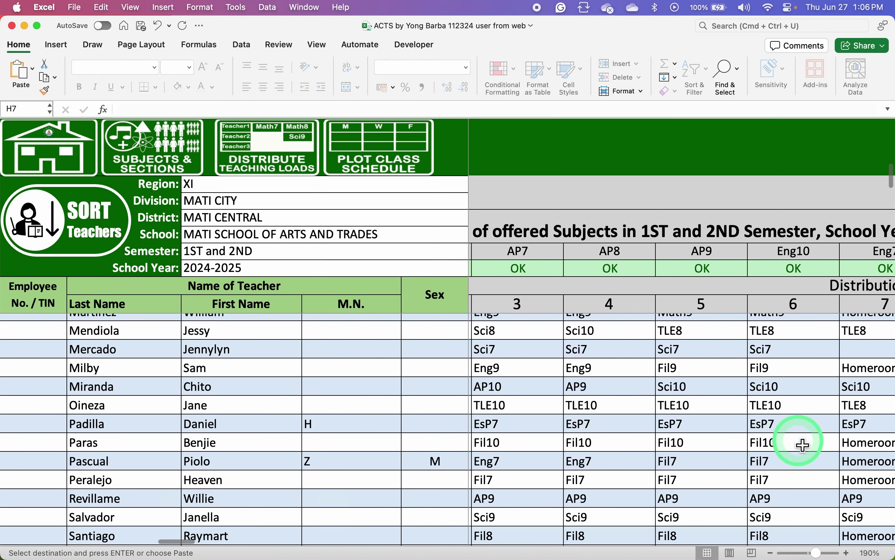
scroll(803, 445, "up", 1)
scroll(804, 444, "left", 5)
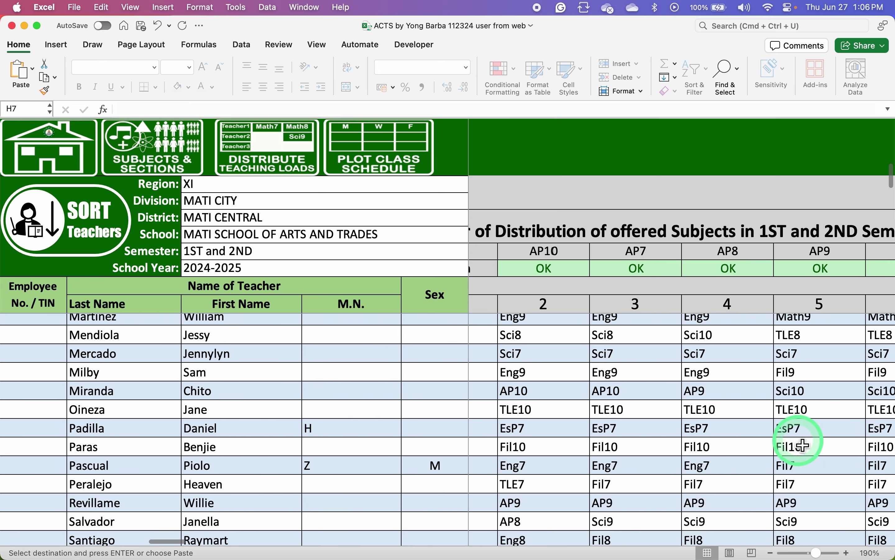
scroll(804, 444, "up", 1)
scroll(803, 444, "left", 2)
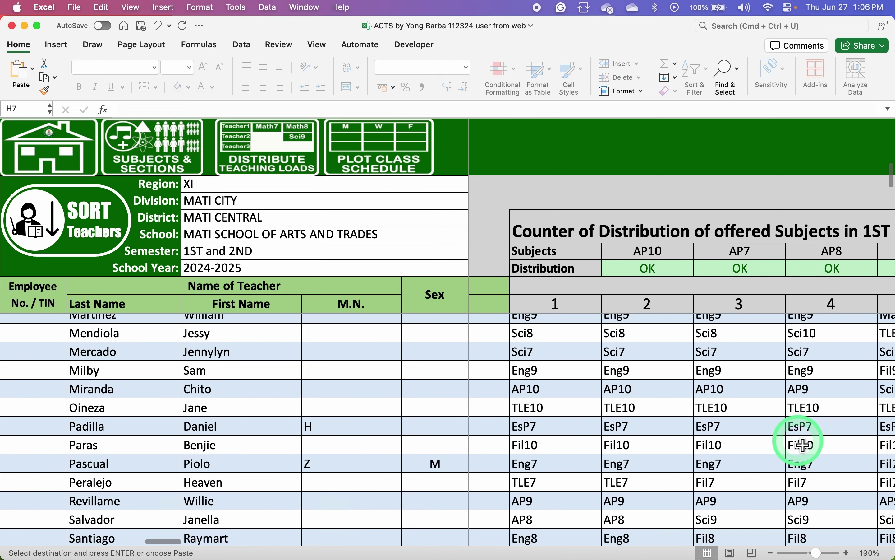
left_click(549, 393)
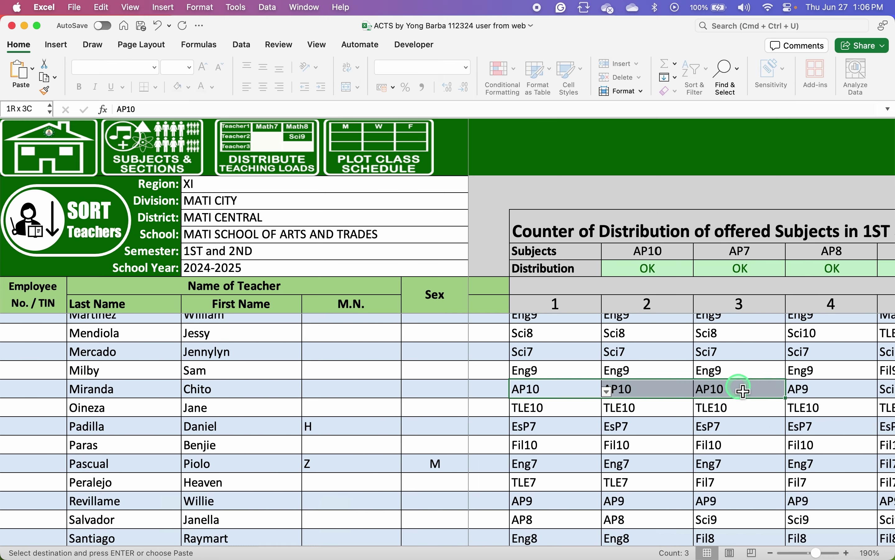
left_click_drag(744, 390, 744, 390)
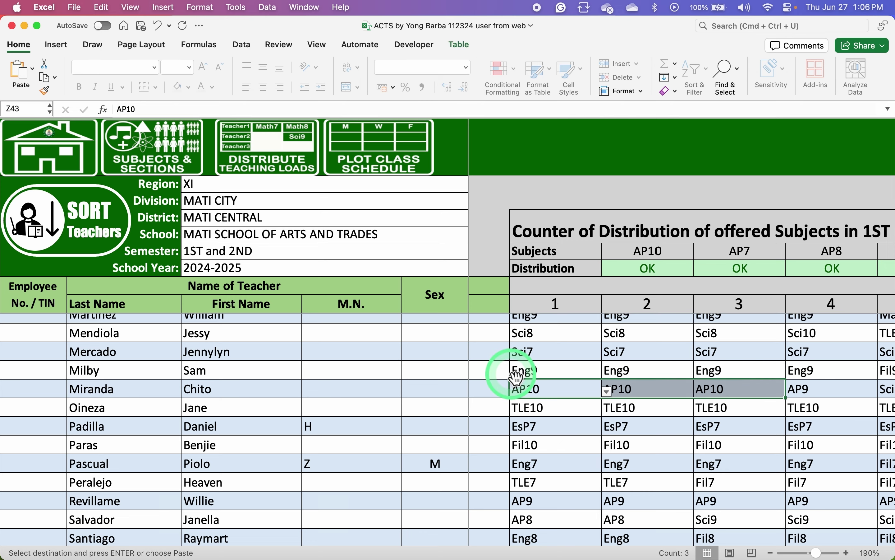
Return to the class schedule and copy G10_Dalton's Monday to Wednesday 1:00-2:00 teacher and AP10 entries for another Grade 10 section
left_click(378, 157)
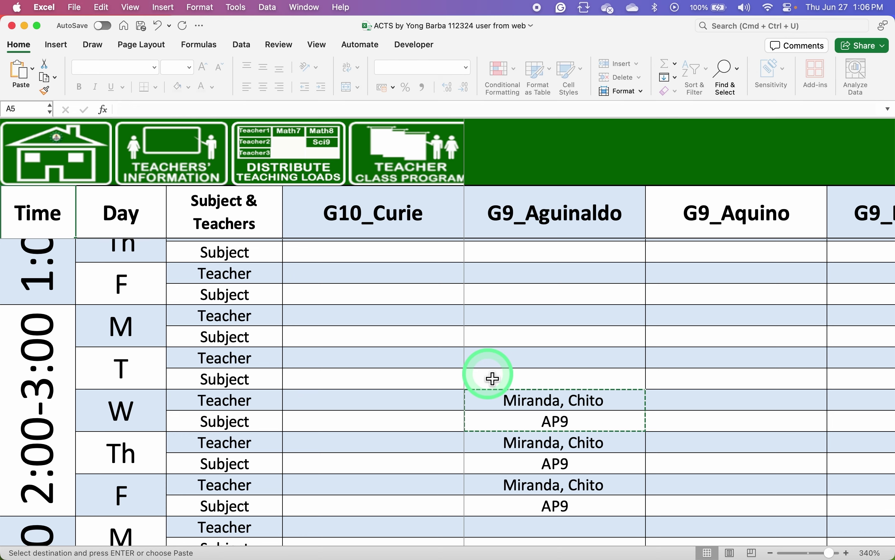
scroll(493, 378, "left", 5)
scroll(493, 379, "up", 2)
scroll(493, 378, "down", 2)
scroll(493, 379, "right", 2)
scroll(492, 378, "left", 5)
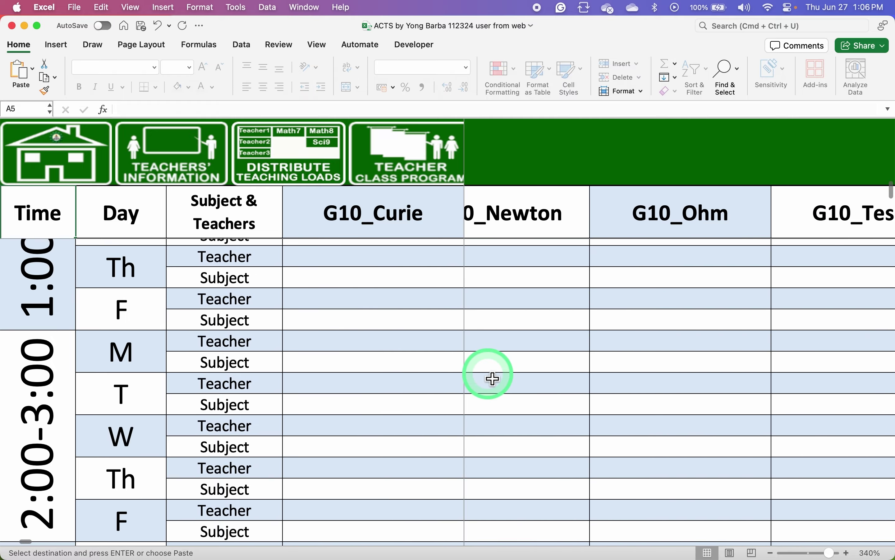
scroll(493, 378, "left", 5)
scroll(492, 378, "up", 10)
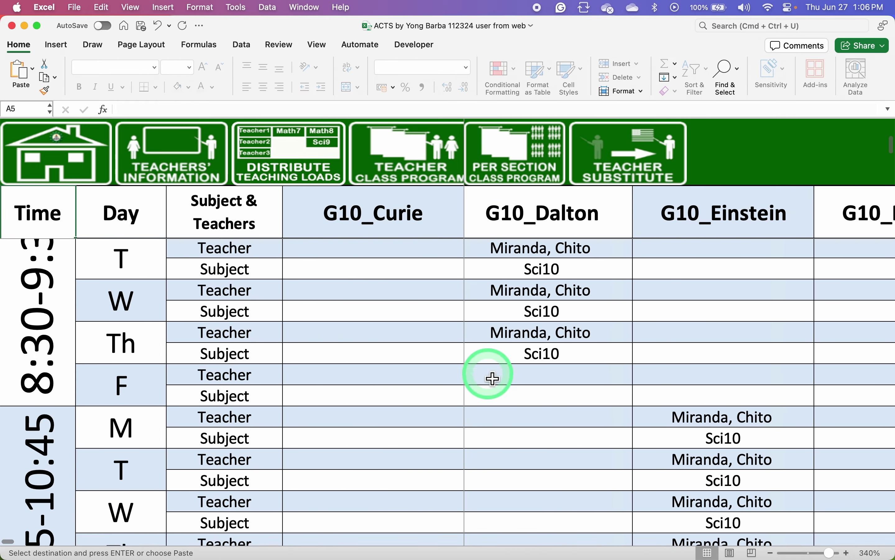
scroll(493, 378, "down", 10)
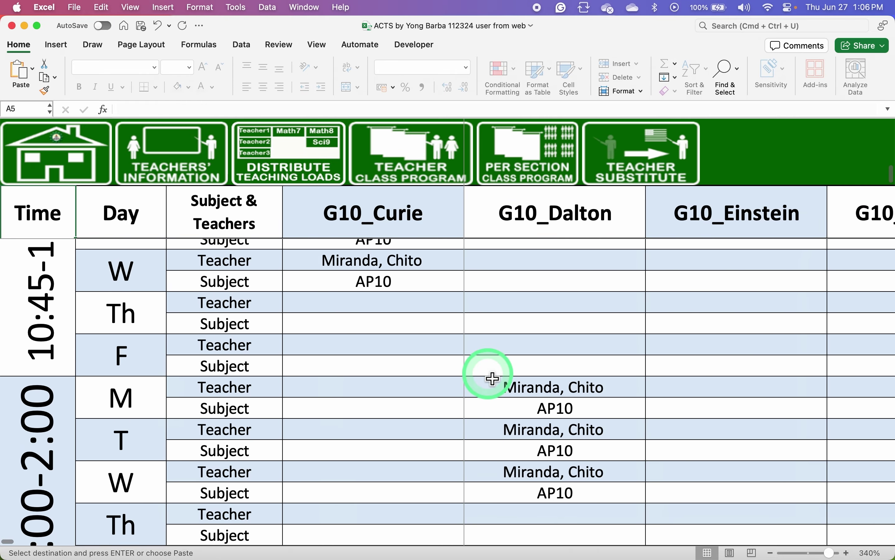
scroll(492, 378, "down", 1)
left_click_drag(575, 385, 575, 443)
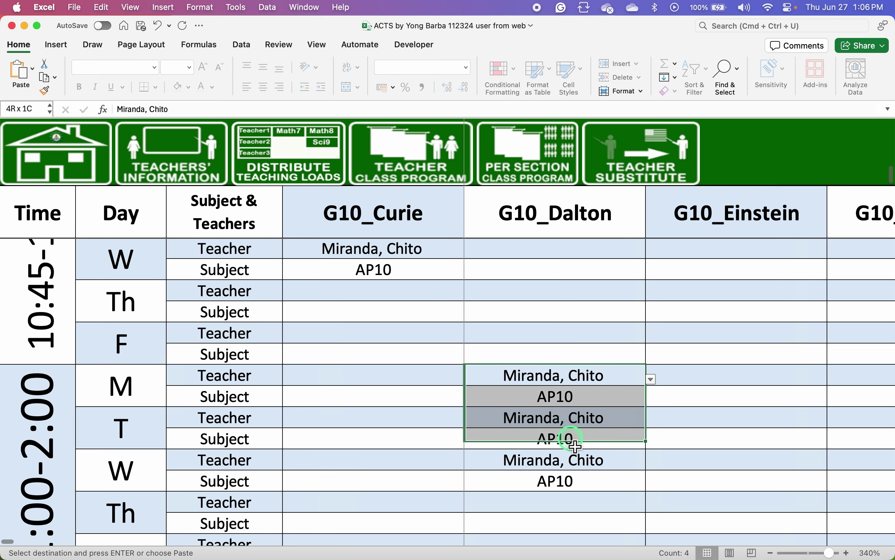
left_click_drag(573, 492, 566, 488)
key("super+c")
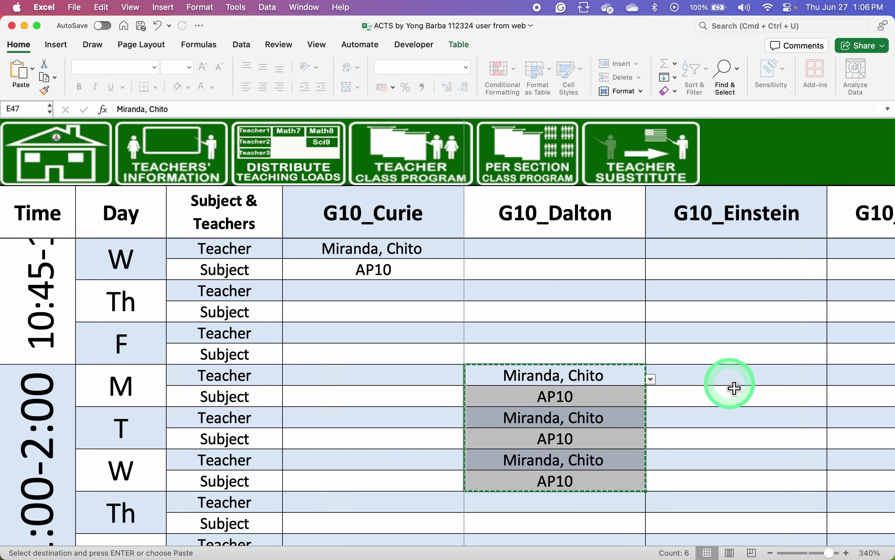
scroll(734, 388, "right", 6)
scroll(734, 388, "up", 3)
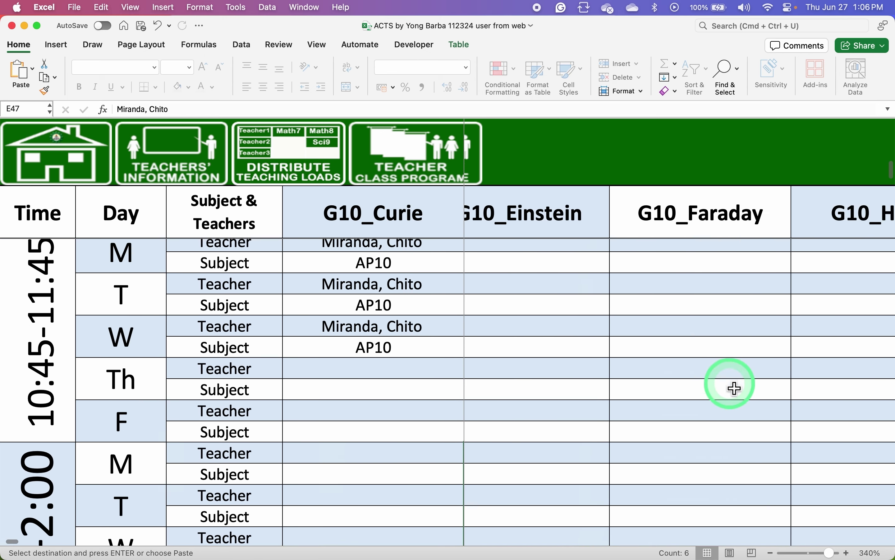
scroll(735, 388, "down", 10)
scroll(436, 185, "left", 1)
Open the teacher class program and examine the G10_Curie adviser's plotted subjects and vacant periods across the week
left_click(417, 163)
scroll(488, 487, "down", 8)
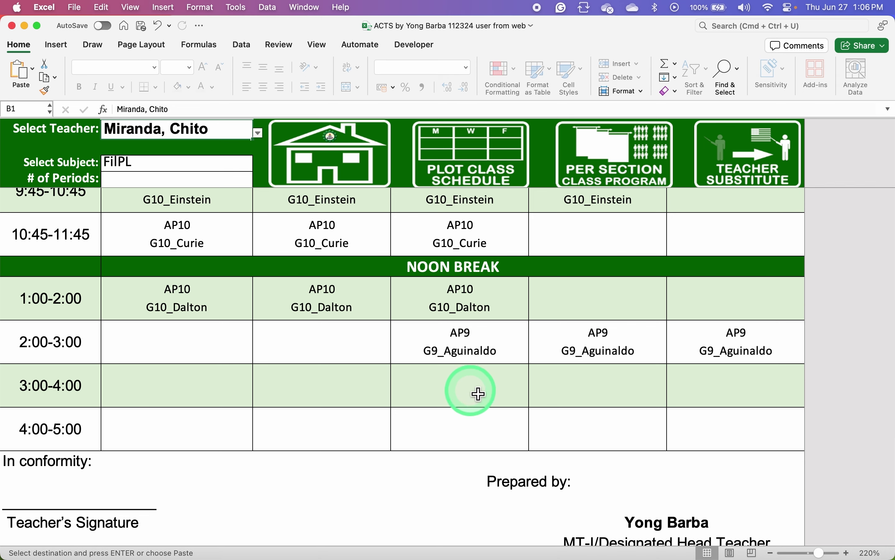
scroll(483, 390, "up", 3)
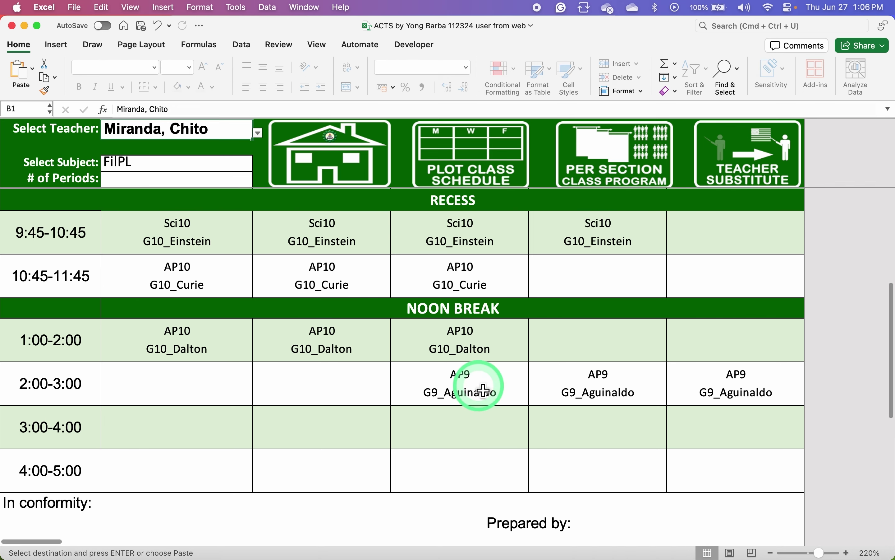
scroll(484, 390, "up", 2)
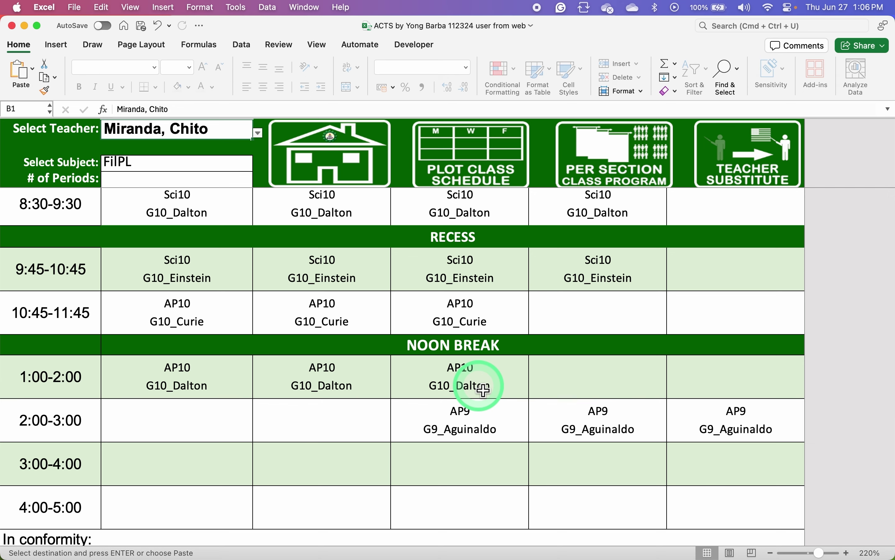
scroll(483, 390, "up", 3)
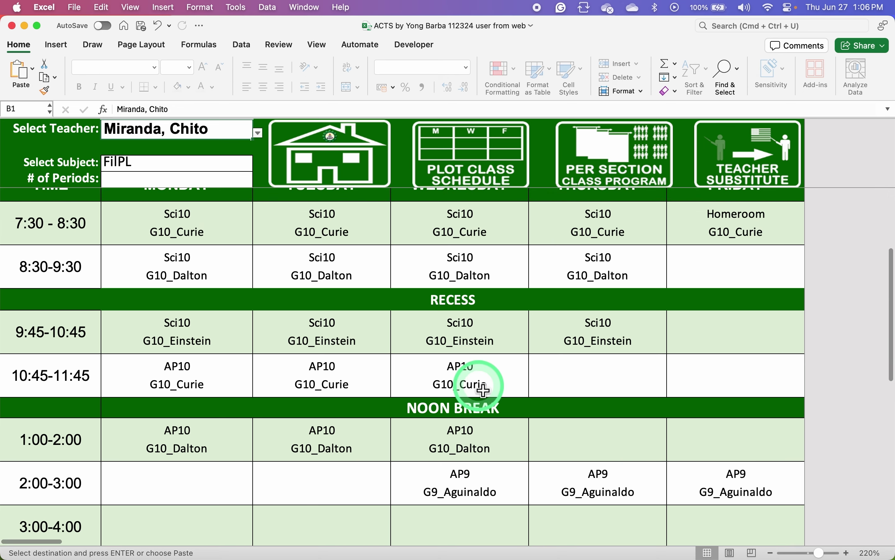
scroll(483, 390, "down", 1)
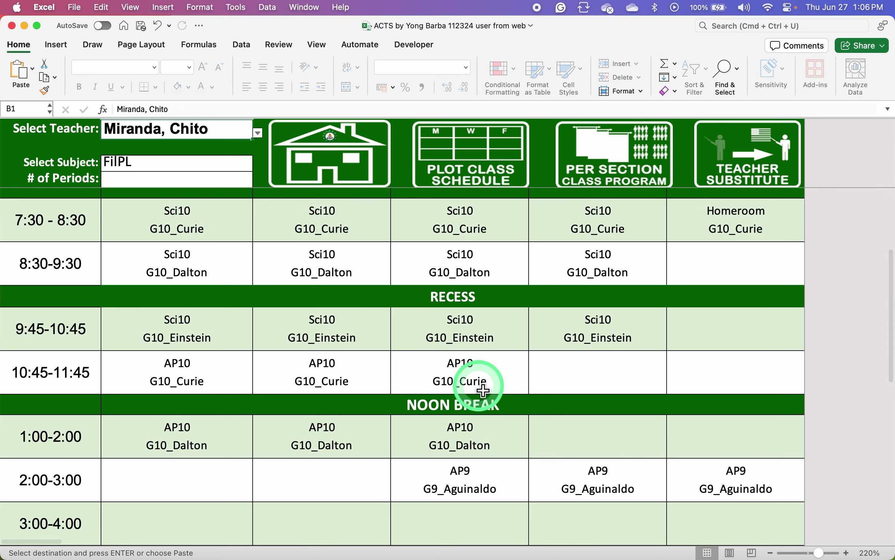
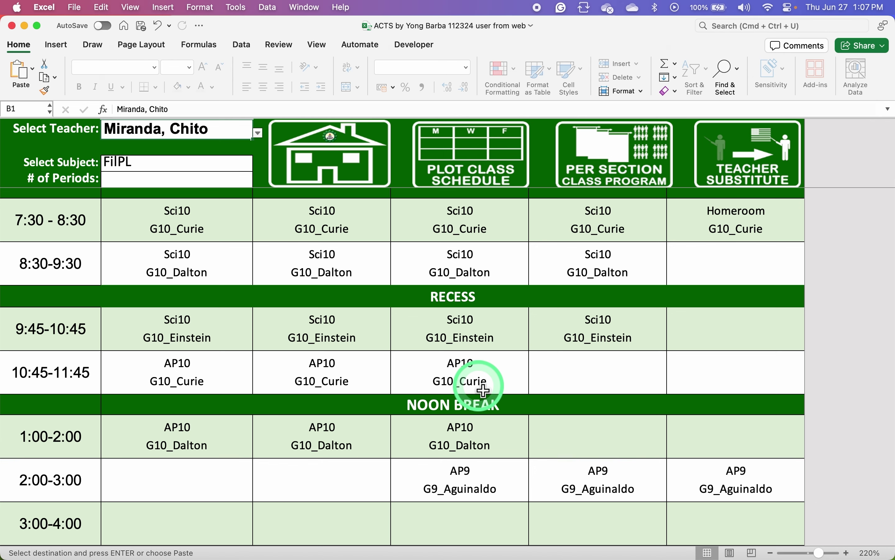
scroll(484, 390, "down", 2)
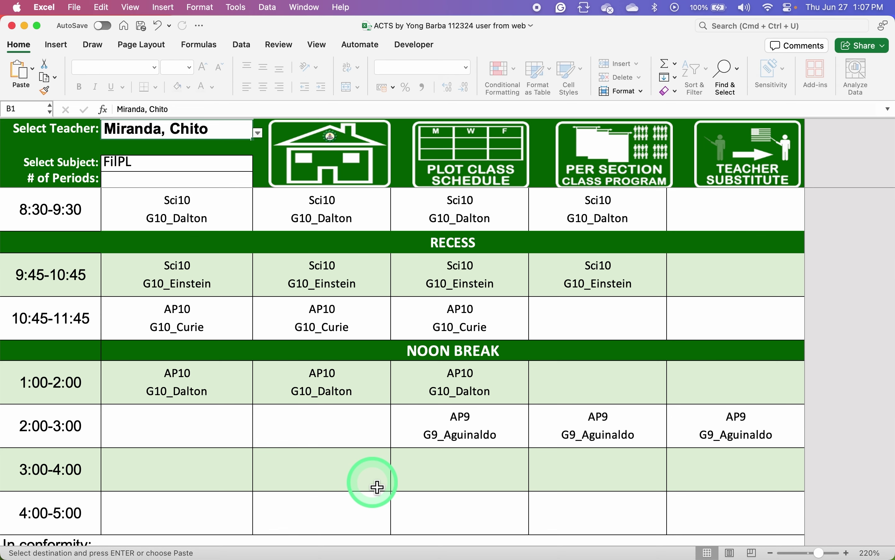
scroll(378, 487, "up", 2)
scroll(377, 487, "down", 2)
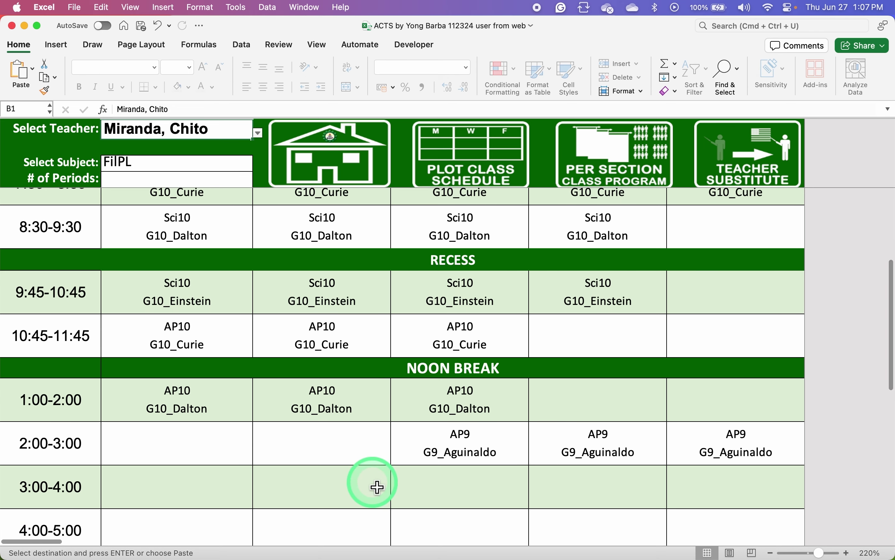
scroll(377, 487, "down", 1)
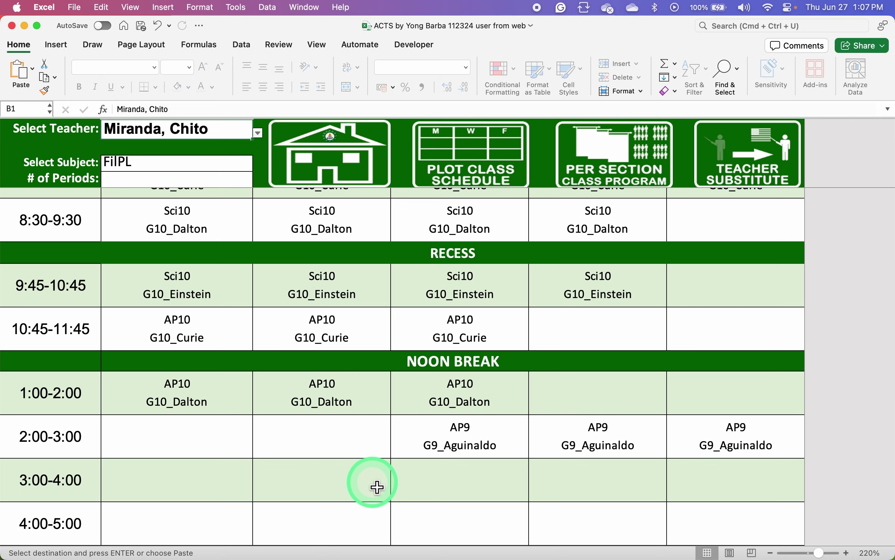
left_click(319, 458)
left_click(607, 403)
Review G10_Dalton's 1:00-2:00 AP10 entries in the class schedule and compare them with the adviser's teacher class program
left_click(460, 151)
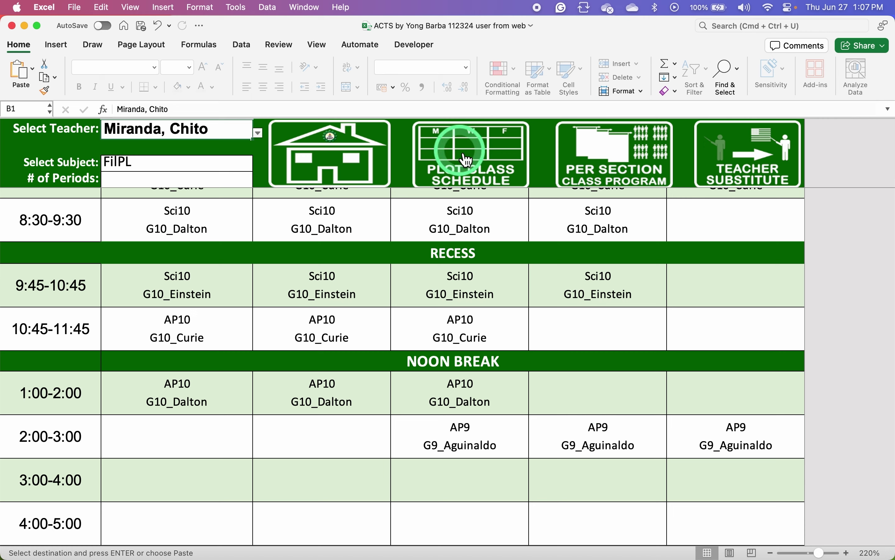
left_click(498, 359)
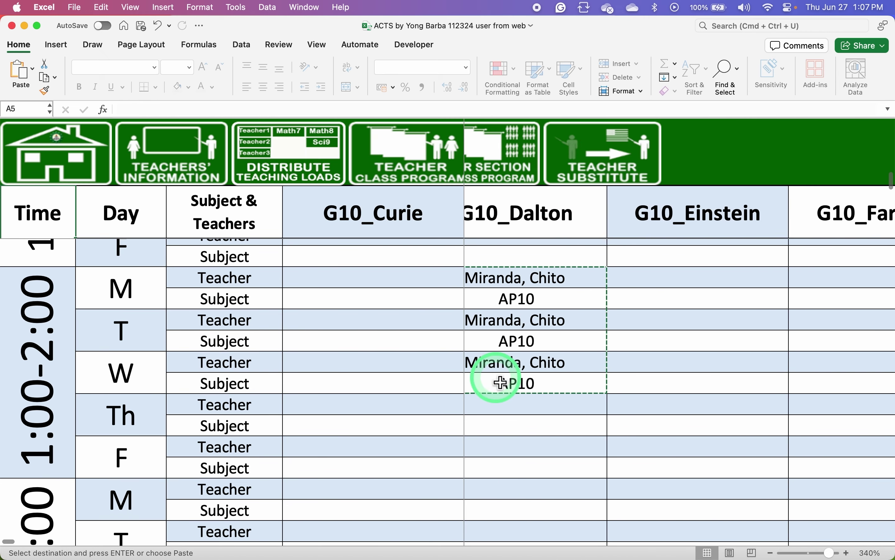
scroll(501, 382, "up", 1)
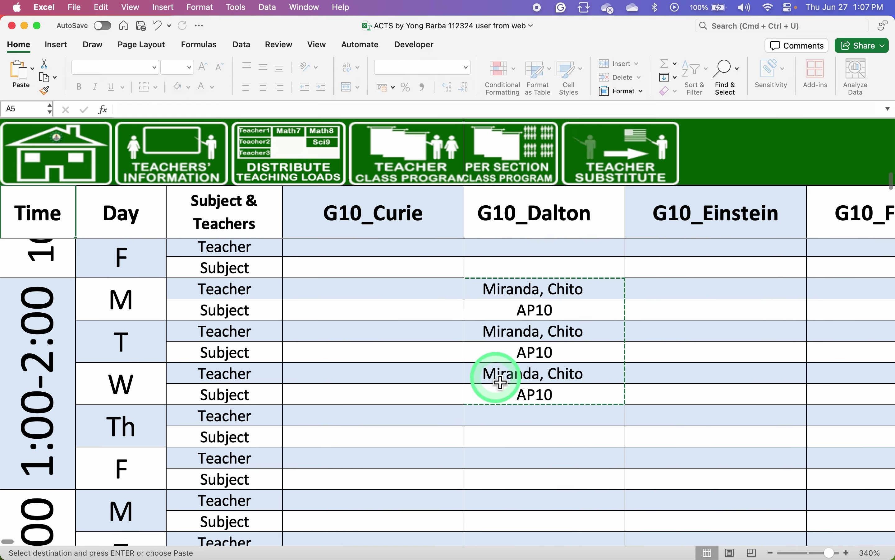
scroll(501, 382, "right", 1)
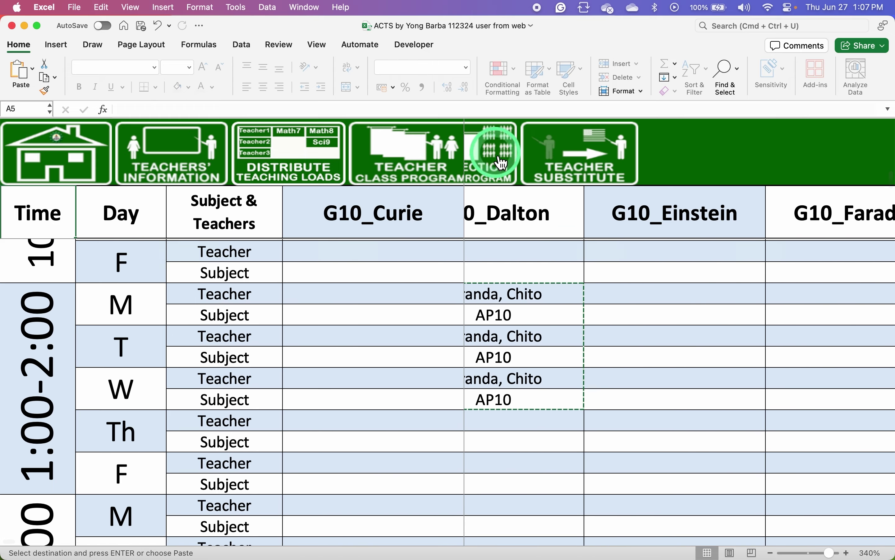
left_click(396, 176)
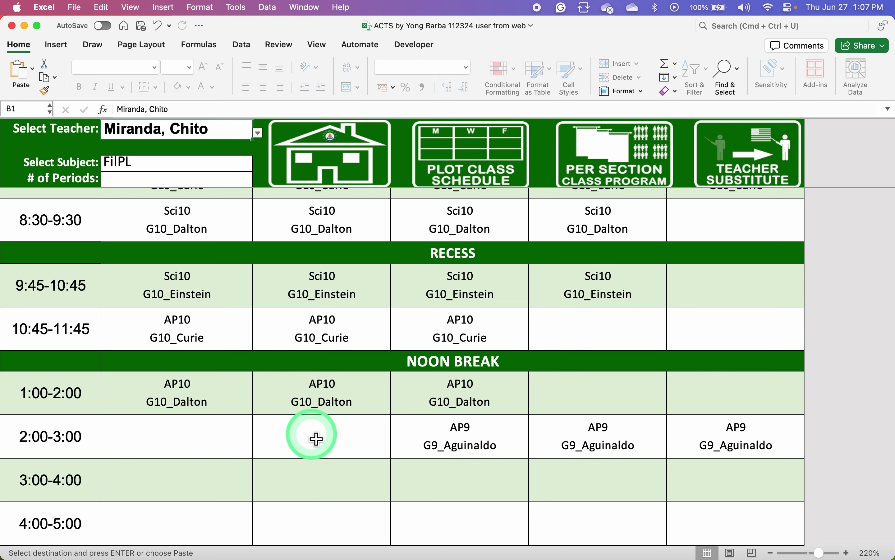
scroll(317, 439, "up", 5)
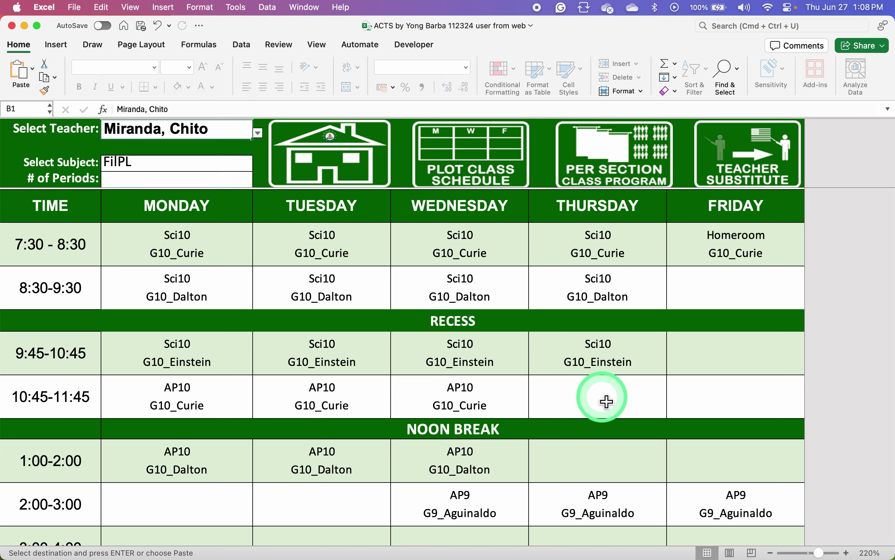
Return to the class schedule and assign the G10_Curie adviser as G10_Einstein's Monday 2:00-3:00 teacher
left_click(475, 171)
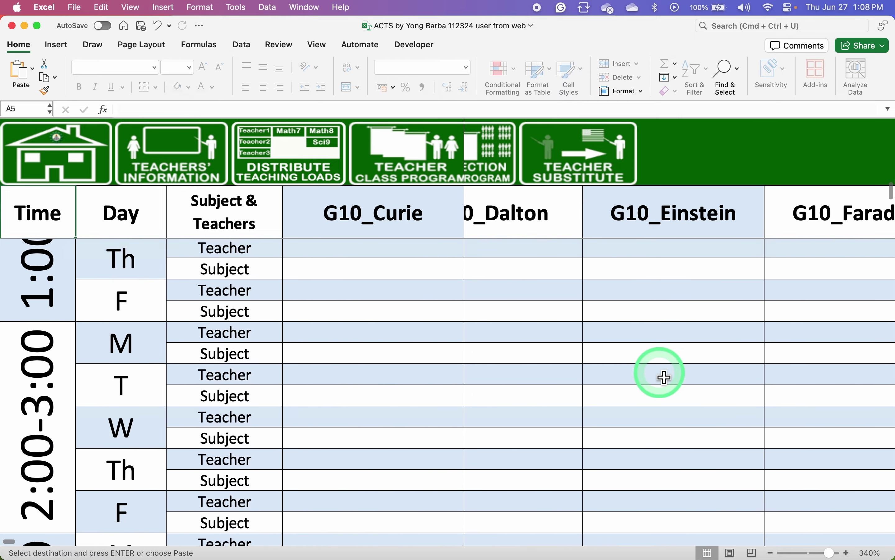
right_click(665, 378)
left_click(627, 339)
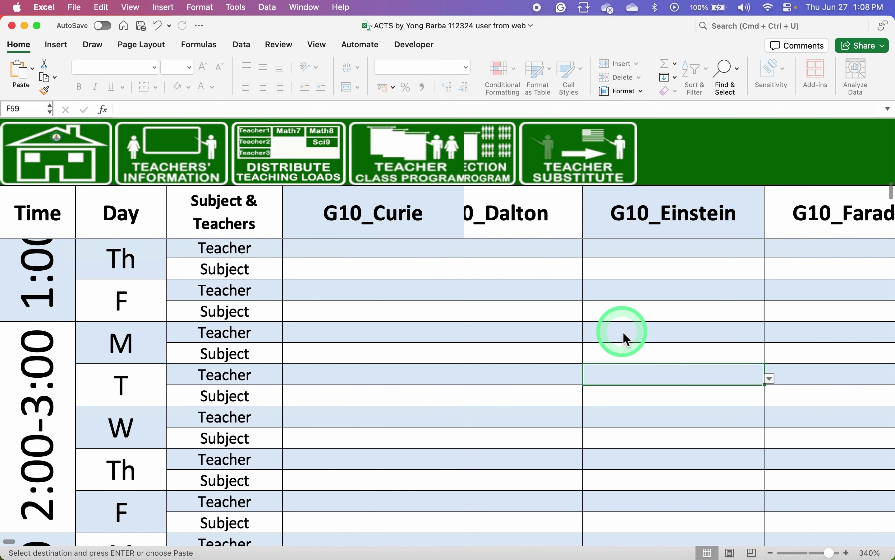
left_click(628, 339)
left_click(771, 338)
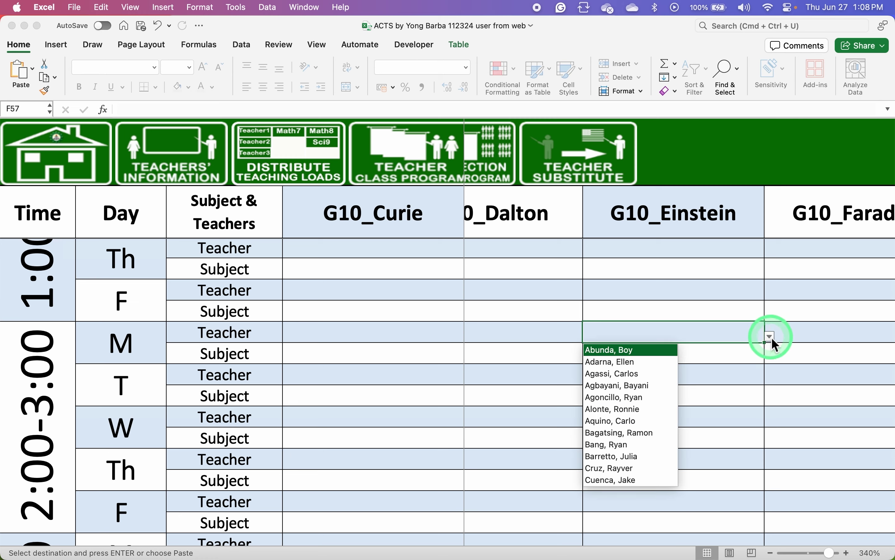
scroll(636, 437, "down", 15)
scroll(638, 453, "up", 5)
left_click(635, 385)
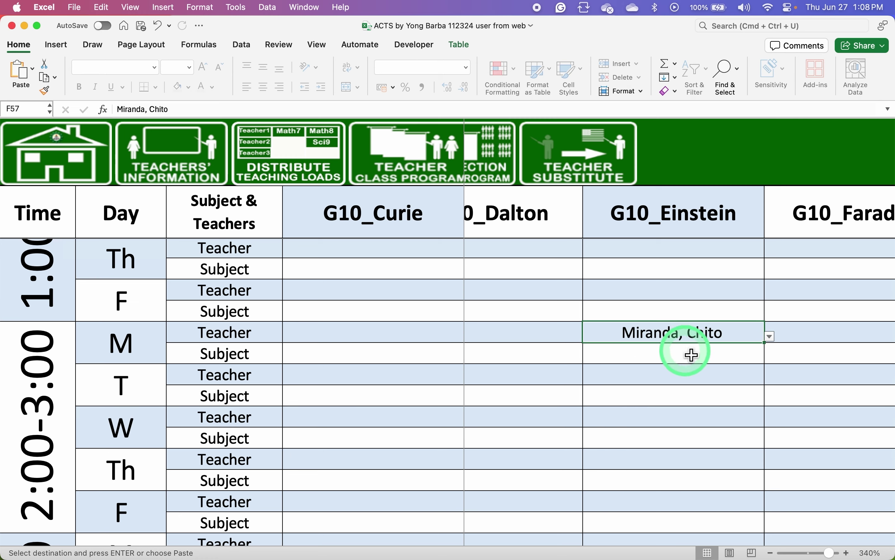
left_click(693, 356)
left_click(702, 341)
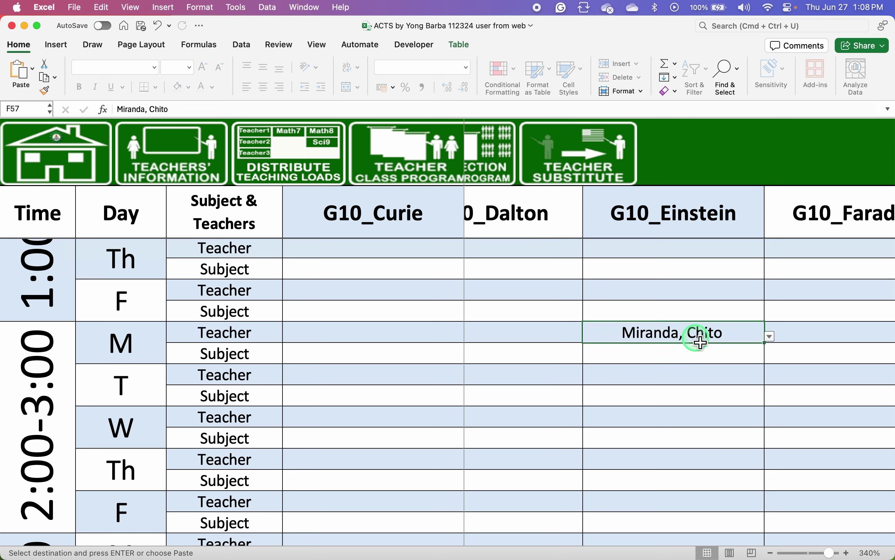
key("Delete")
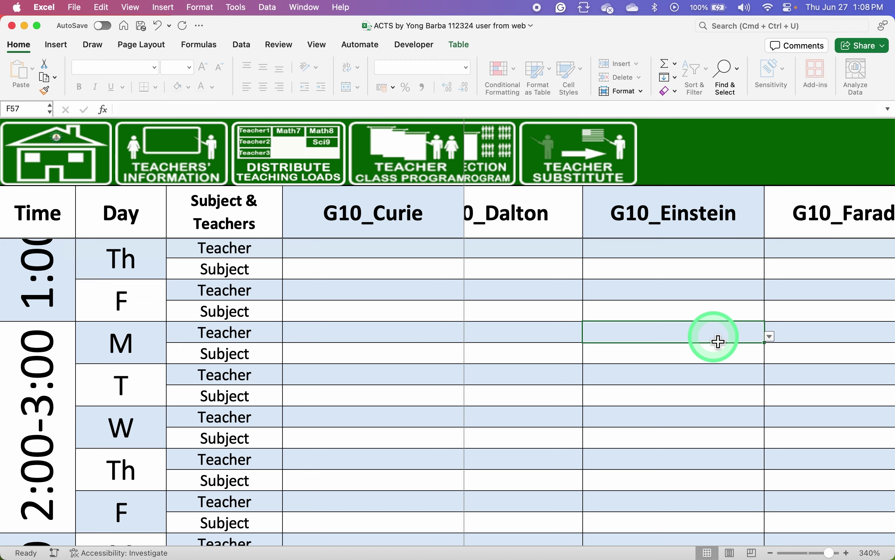
key("cmd+z")
Set G10_Einstein's Monday 2:00-3:00 subject to AP10 and copy the teacher and subject entries to Tuesday in the same period
left_click(726, 361)
left_click(770, 358)
left_click(614, 369)
left_click_drag(697, 338, 689, 354)
key("cmd+c")
left_click(679, 381)
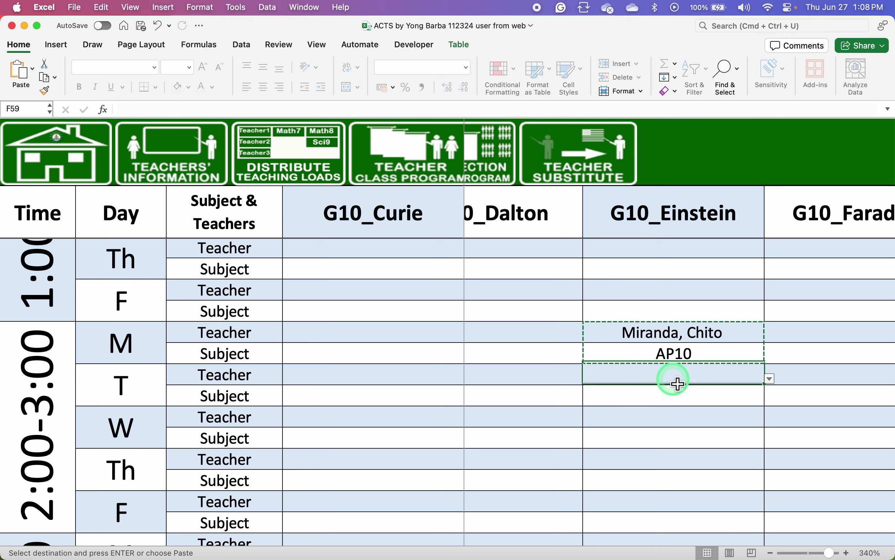
key("cmd+v")
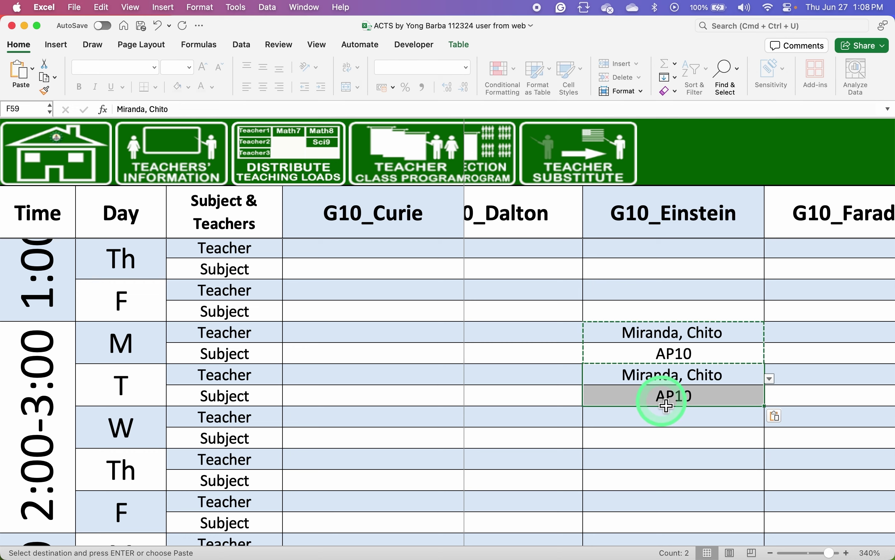
Open the teacher class program and look for a vacant period for G10_Einstein's remaining AP10 class
left_click(392, 159)
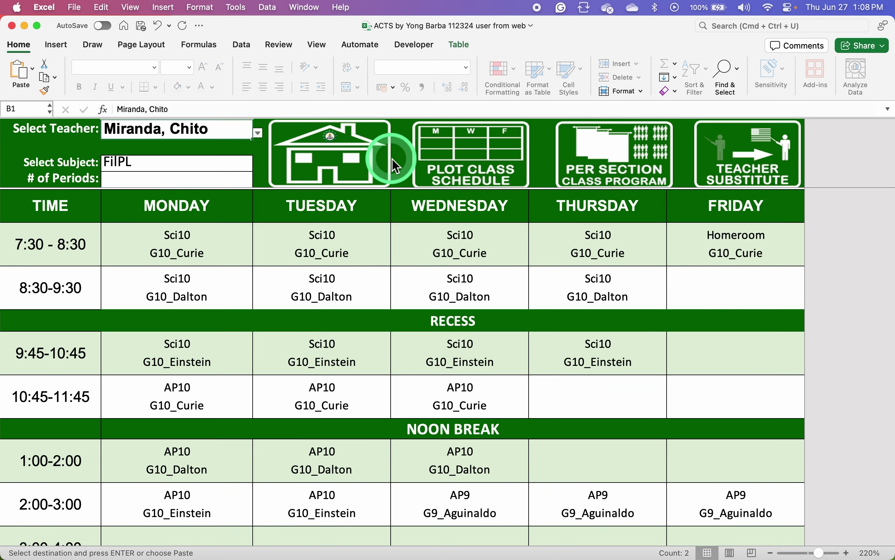
scroll(486, 466, "down", 1)
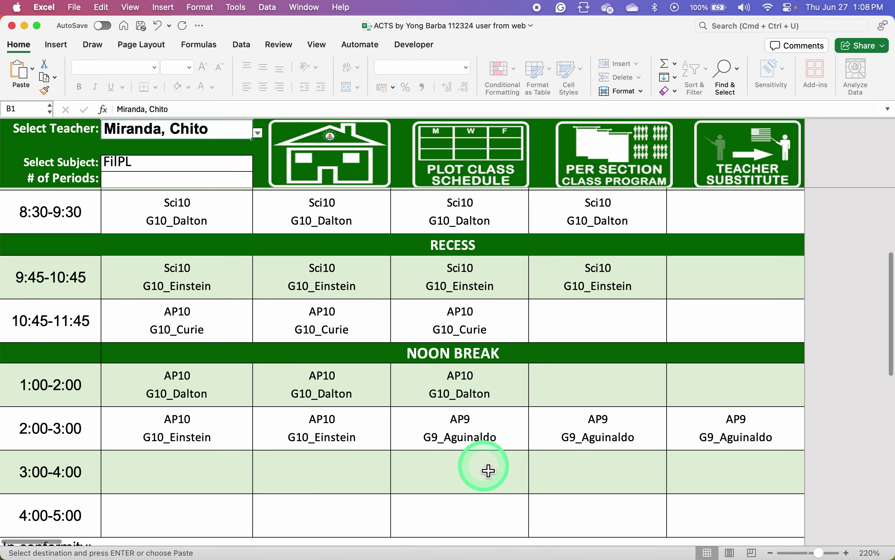
scroll(488, 470, "up", 1)
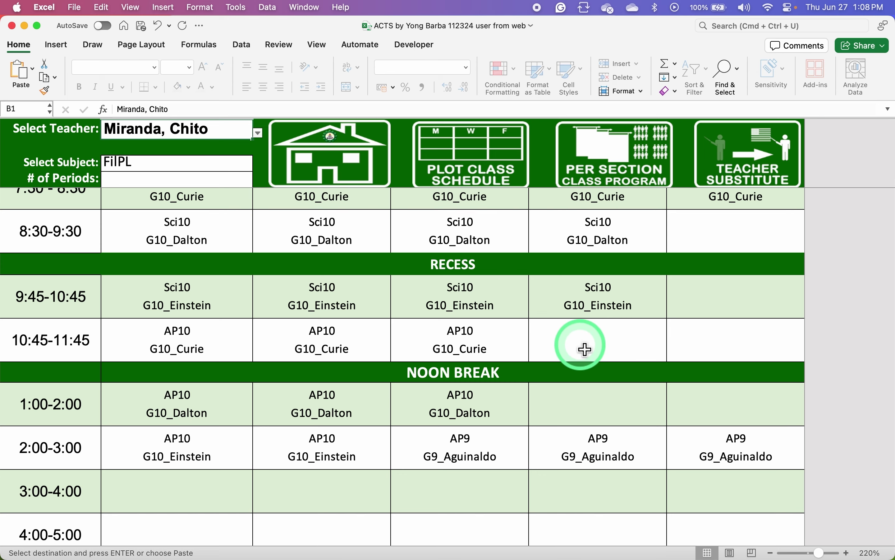
Return to the class schedule and paste the teacher and AP10 entries into G10_Einstein's Thursday 10:45-11:45 period
left_click(464, 151)
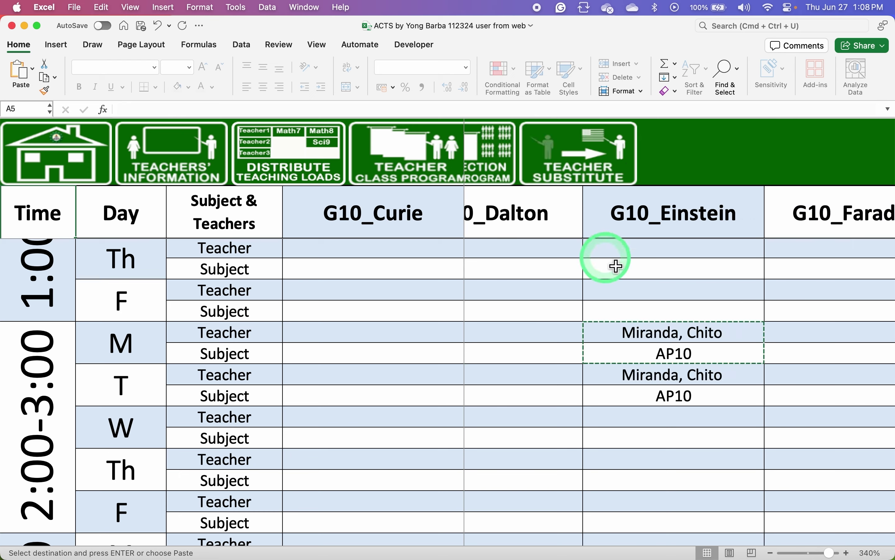
scroll(685, 316, "up", 6)
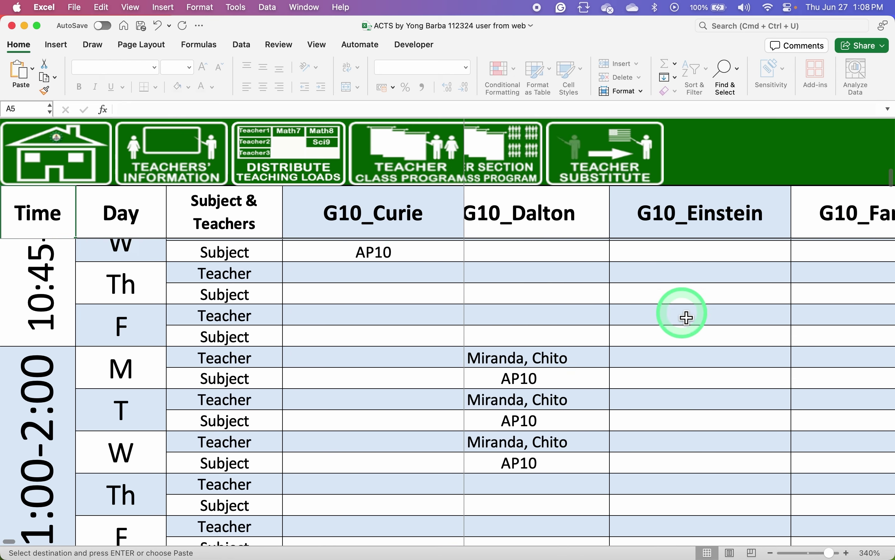
scroll(686, 318, "up", 5)
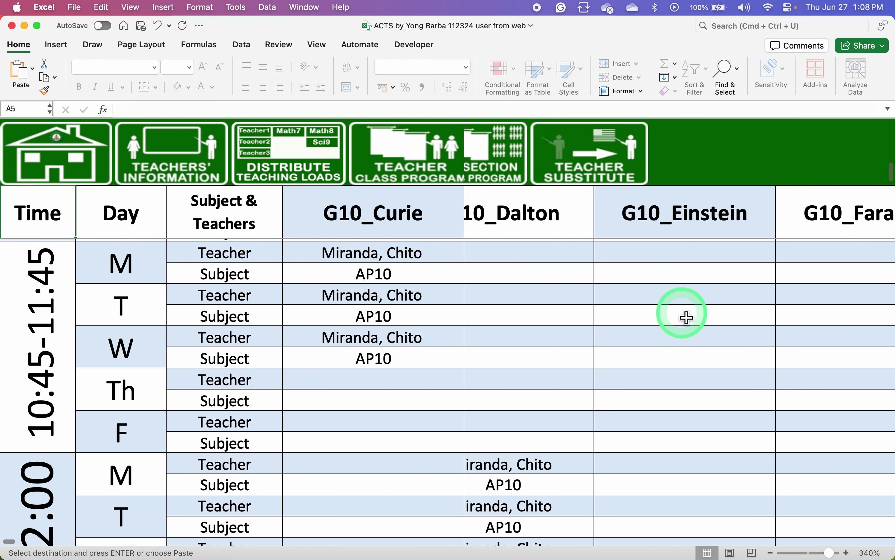
scroll(687, 318, "up", 1)
left_click(697, 395)
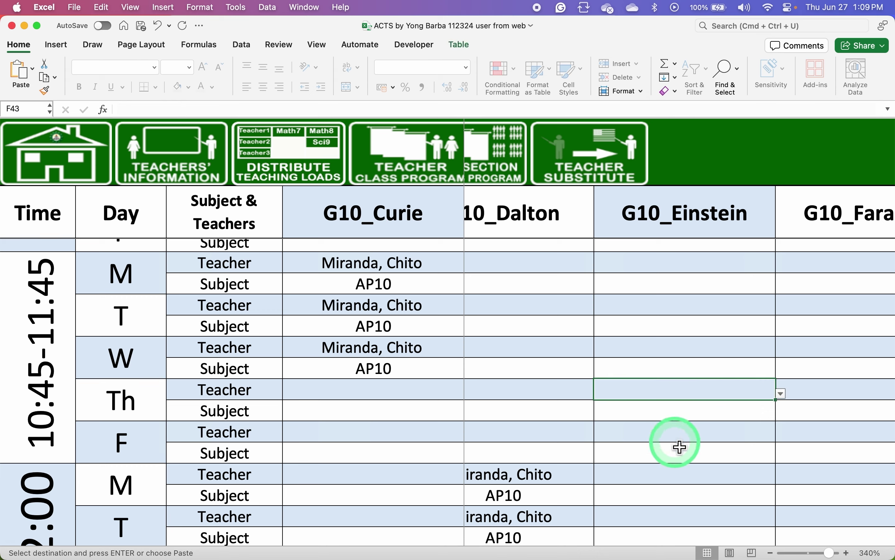
type("Miranda, Chito AP10")
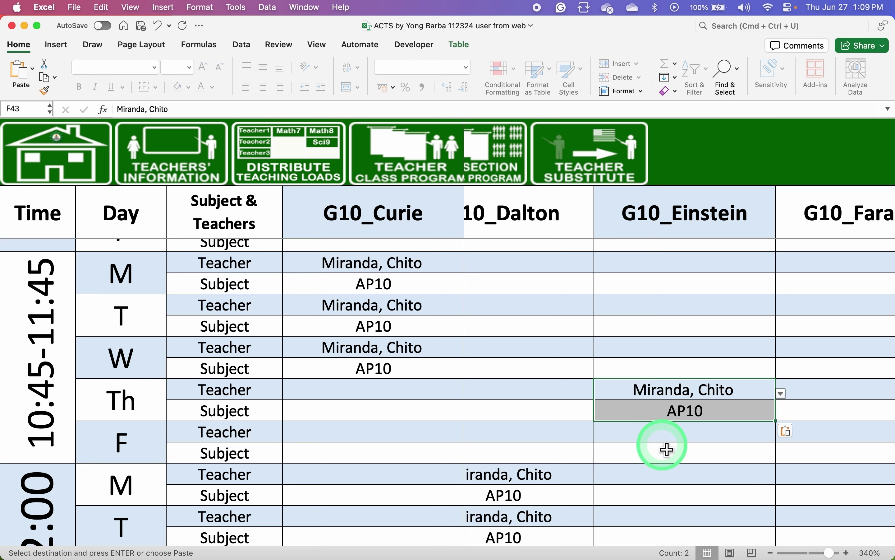
Open the teacher class program and review the G10_Curie adviser's plotted week, weekly teaching hours, advisory class and subjects taught
left_click(410, 153)
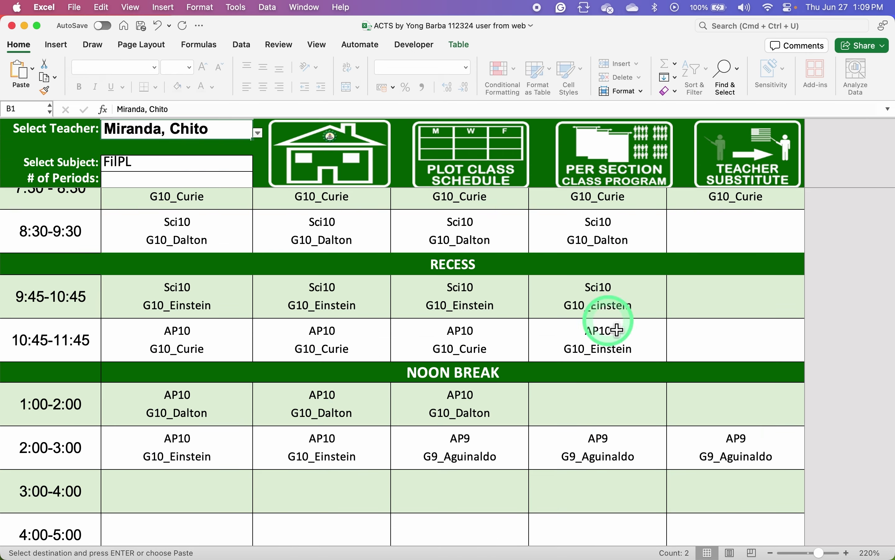
scroll(615, 448, "down", 3)
scroll(614, 447, "up", 6)
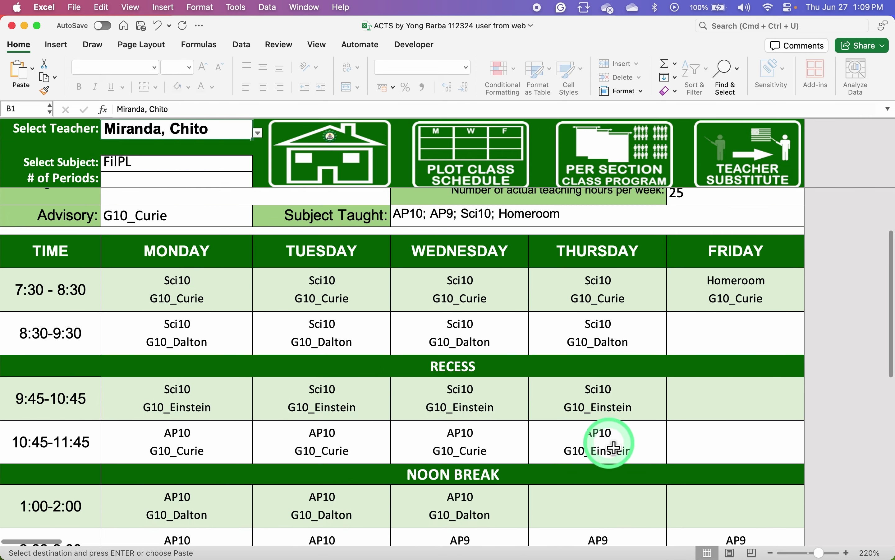
scroll(614, 447, "up", 1)
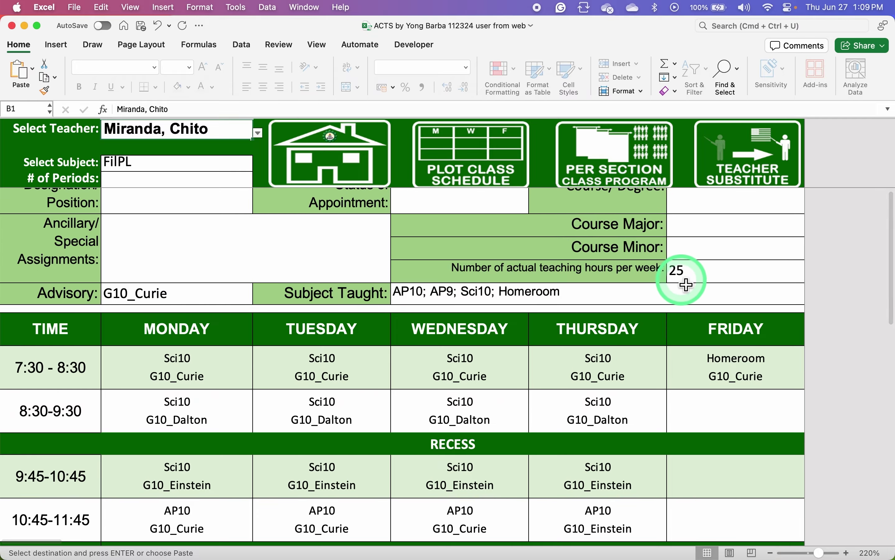
scroll(537, 392, "up", 1)
scroll(538, 393, "down", 5)
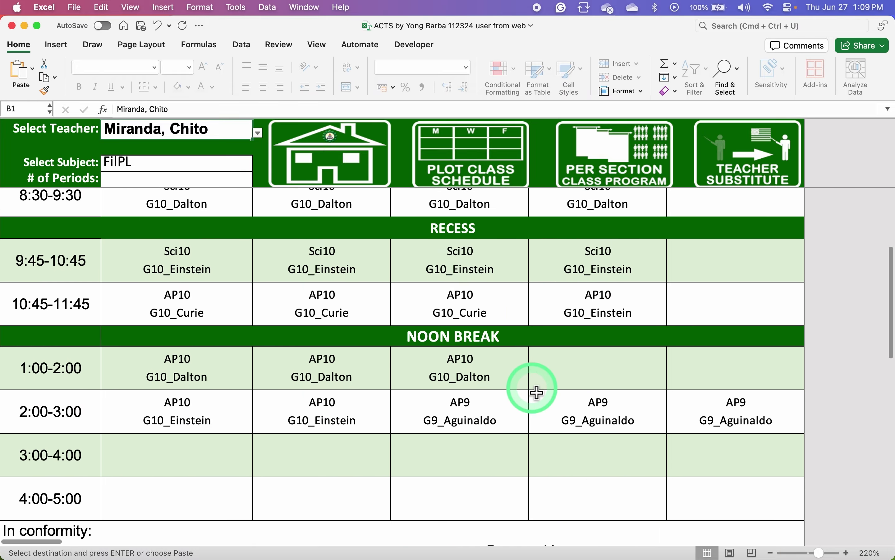
scroll(585, 399, "up", 4)
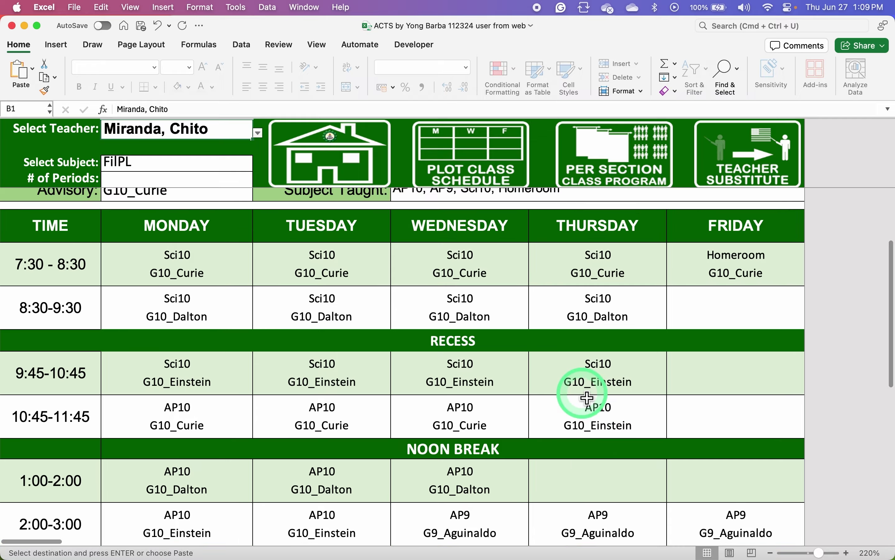
scroll(587, 398, "up", 3)
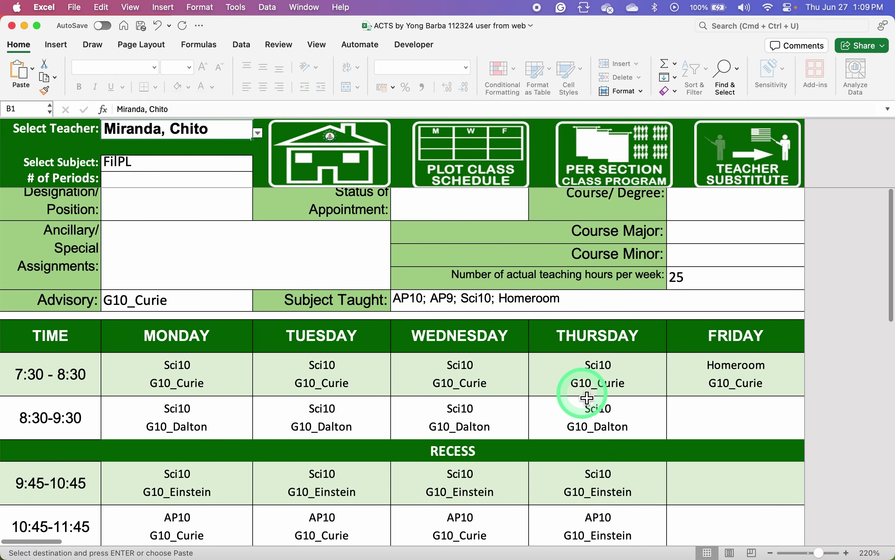
scroll(587, 398, "down", 1)
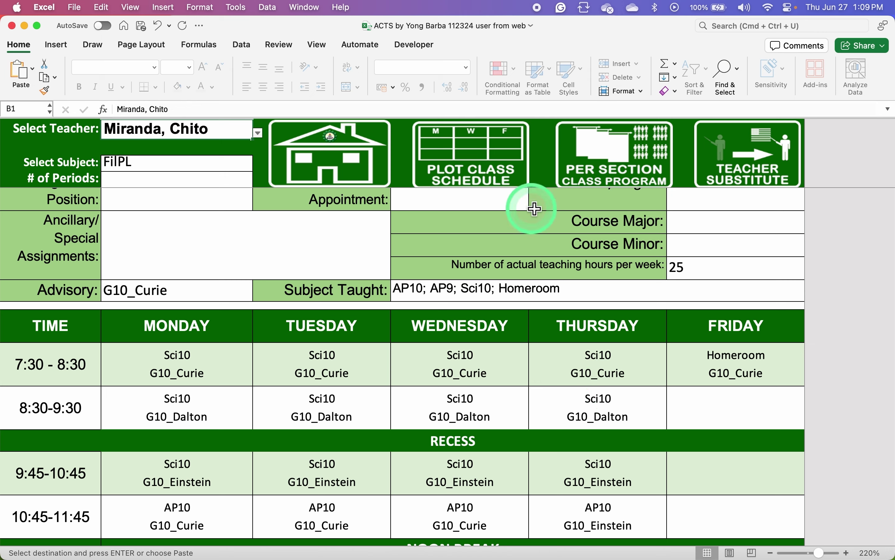
Return to the class schedule and select G10_Dalton's Monday 7:30-8:30 teacher cell
left_click(494, 177)
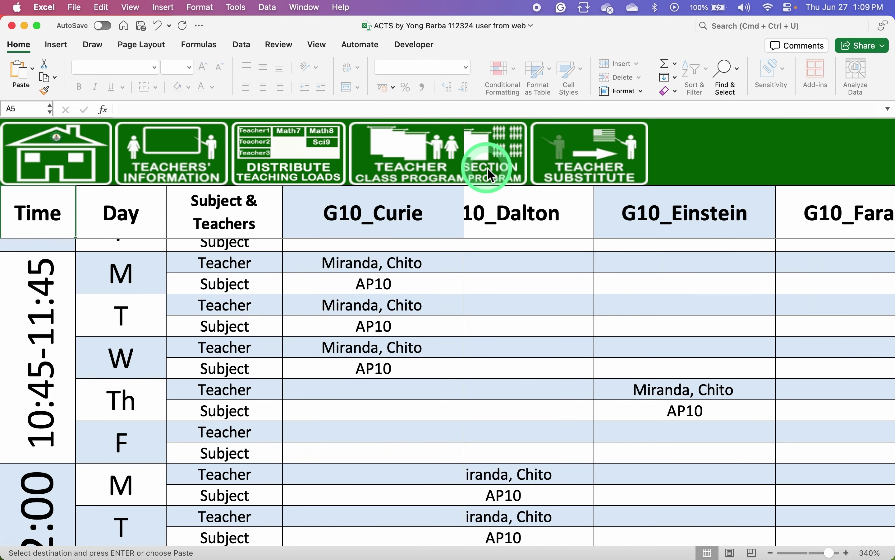
scroll(402, 366, "up", 10)
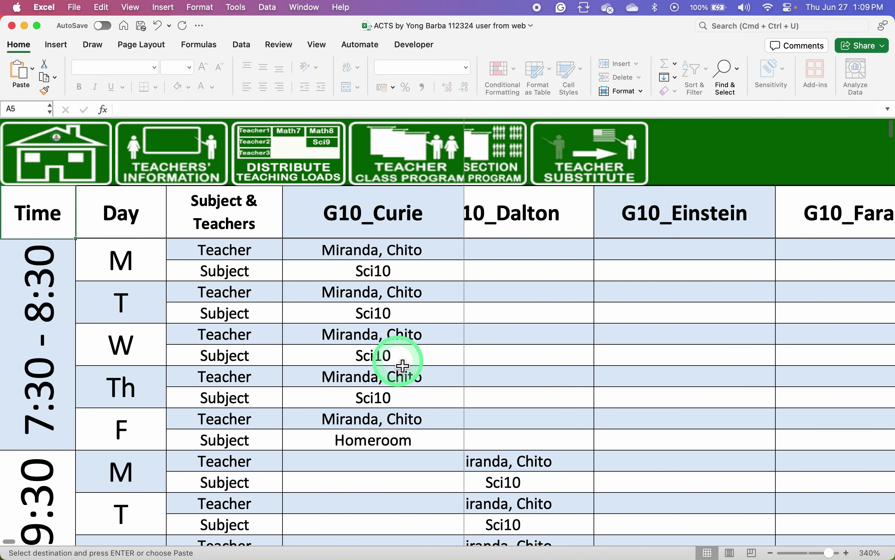
scroll(607, 386, "left", 2)
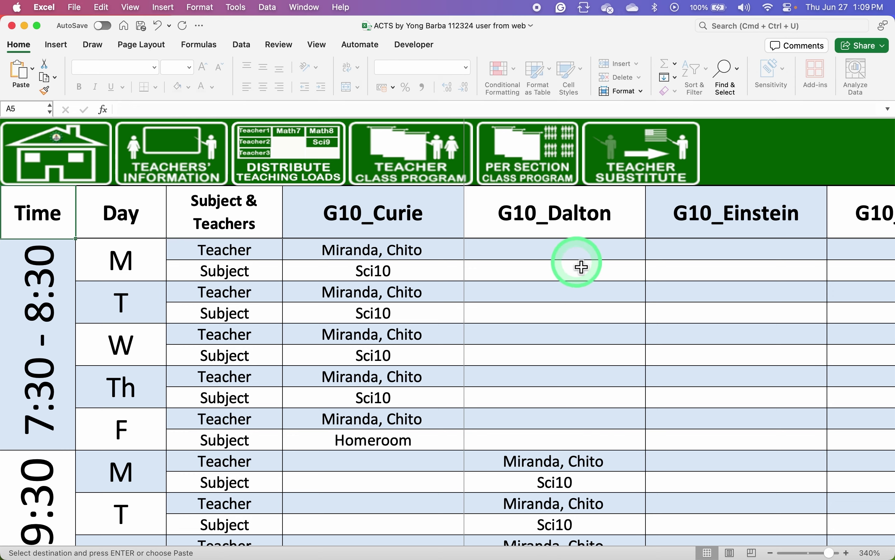
left_click(581, 253)
Open the teachers' information and search for "dalton" to locate the adviser of G10_Dalton
left_click(213, 151)
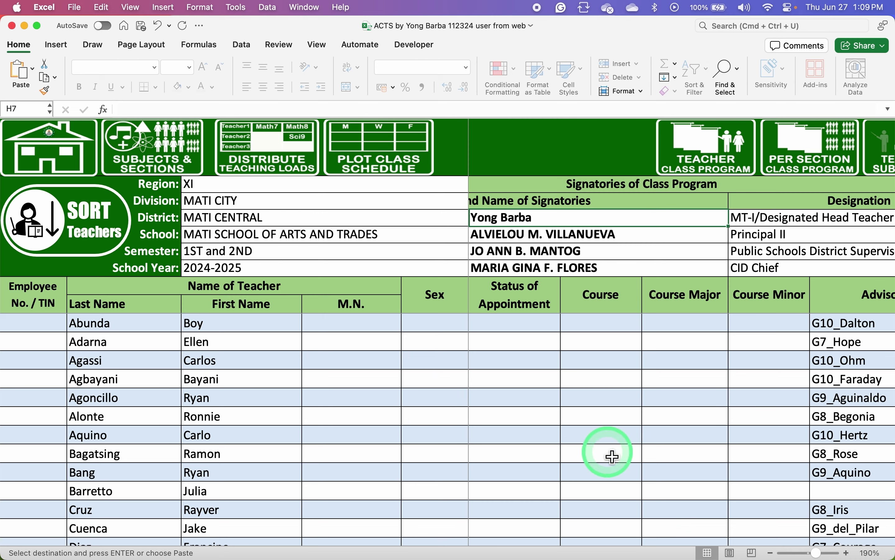
scroll(610, 458, "down", 5)
scroll(610, 458, "right", 5)
scroll(613, 457, "down", 6)
scroll(612, 457, "right", 1)
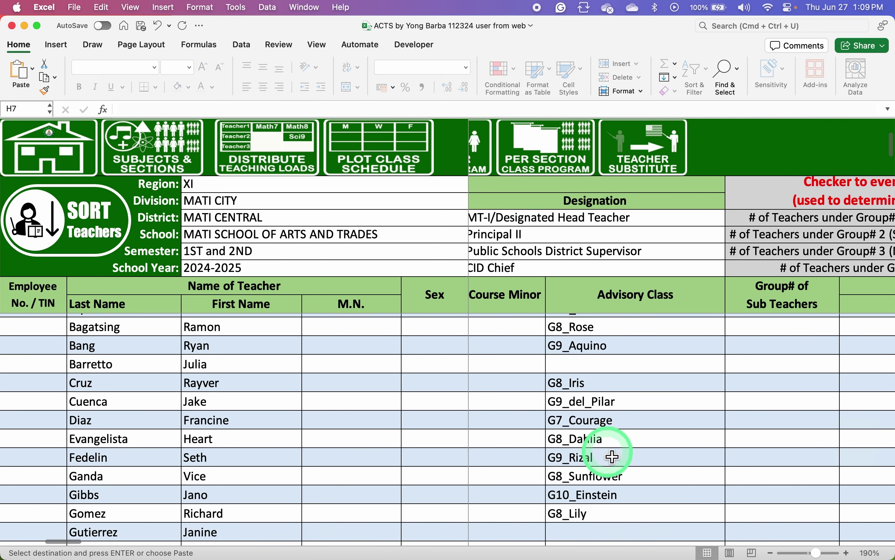
scroll(612, 457, "down", 13)
scroll(613, 457, "right", 2)
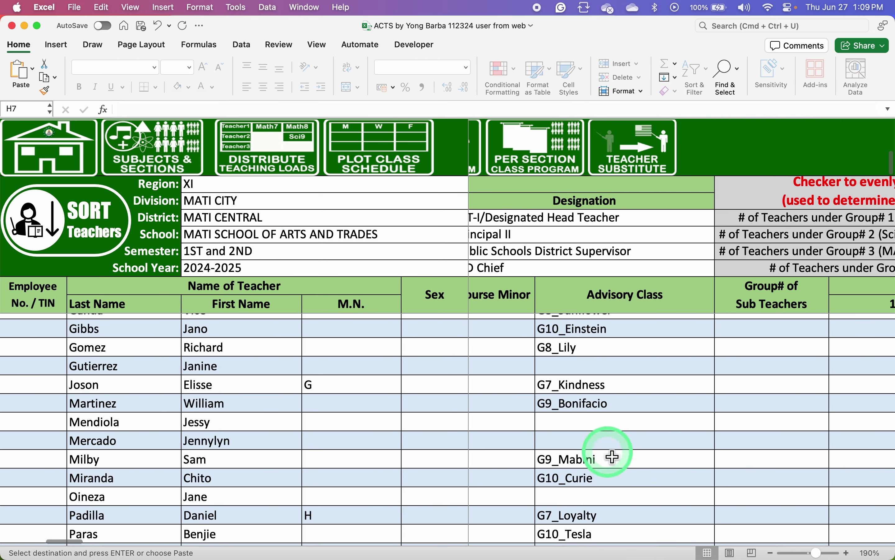
scroll(613, 457, "down", 1)
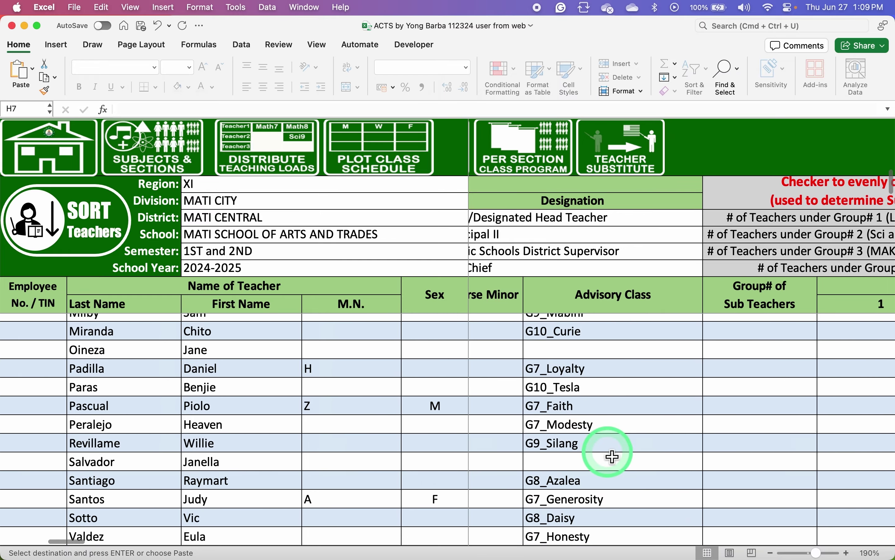
key("super+f")
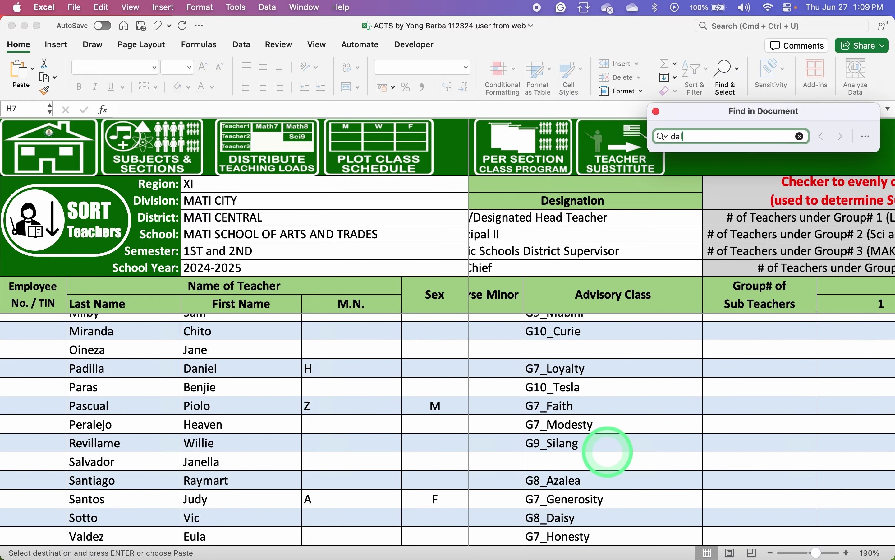
key("Return")
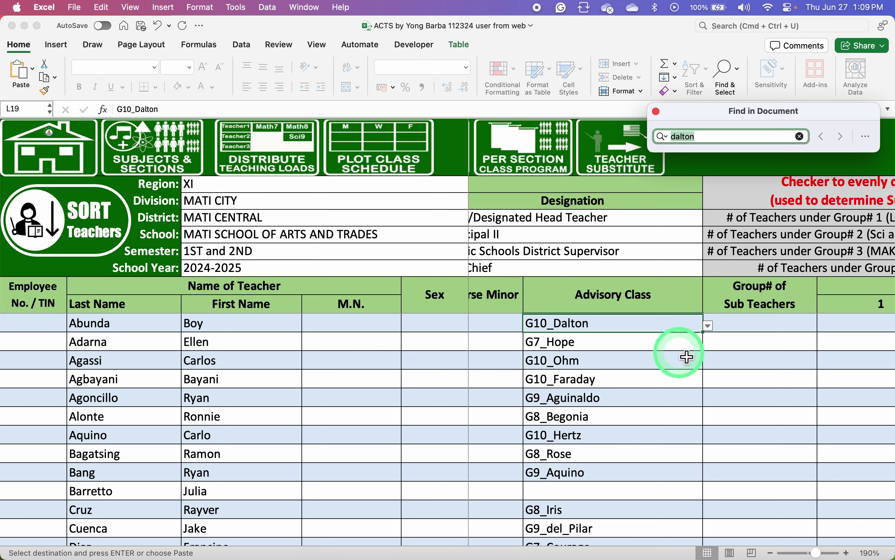
Examine the distributed teaching loads of the G10_Dalton adviser
scroll(720, 340, "right", 5)
scroll(720, 340, "right", 10)
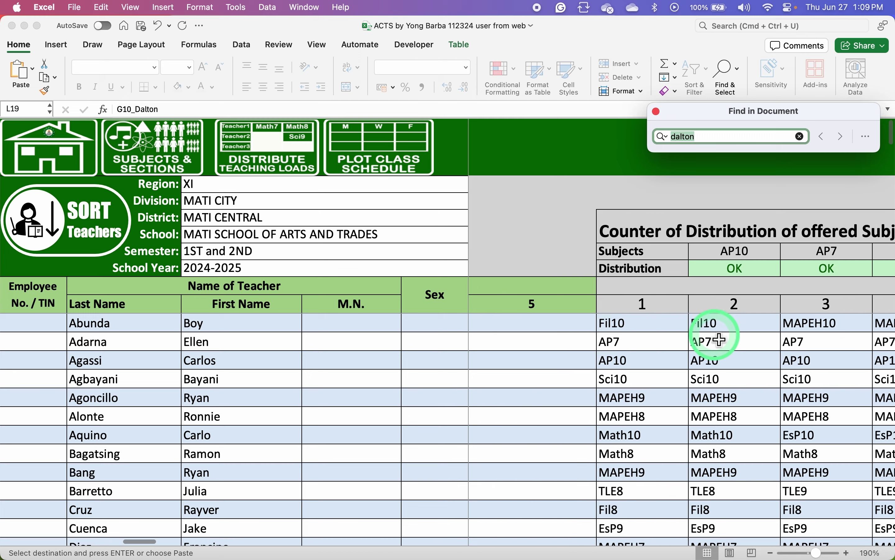
scroll(666, 340, "right", 5)
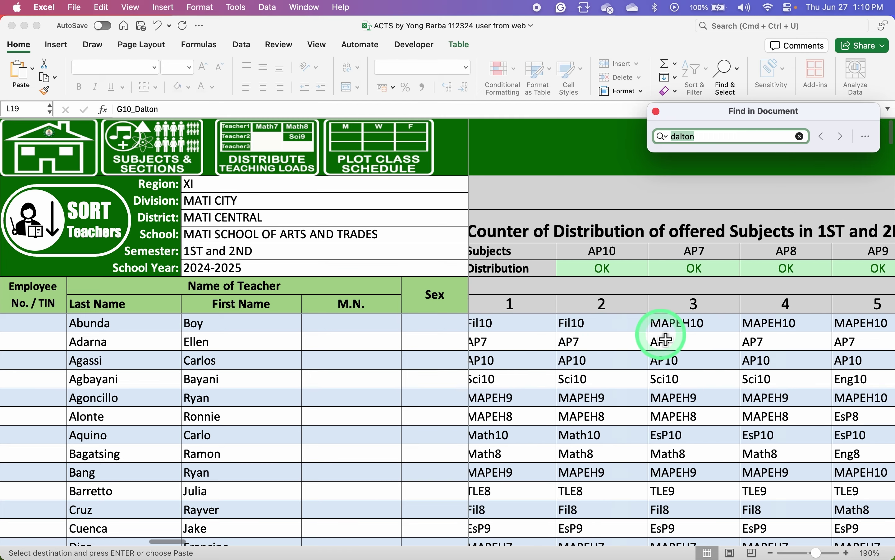
scroll(666, 339, "left", 10)
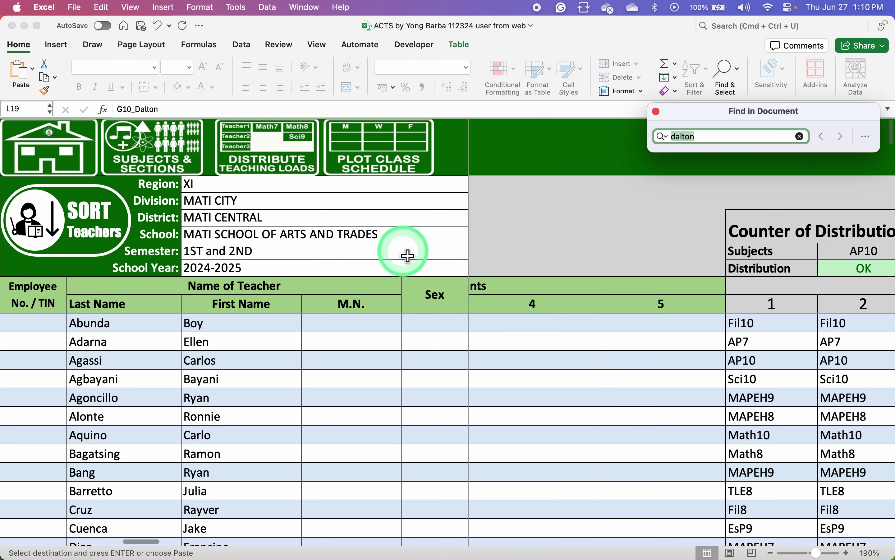
Return to the class schedule and assign G10_Dalton's Monday 7:30-8:30 slot to the section's adviser with the subject MAPEH10
left_click(396, 149)
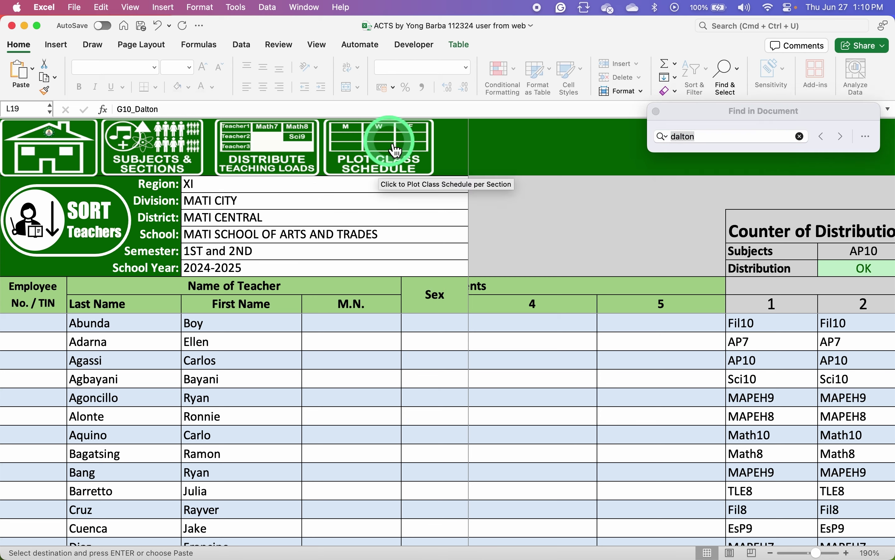
left_click(395, 150)
left_click(589, 254)
left_click(651, 254)
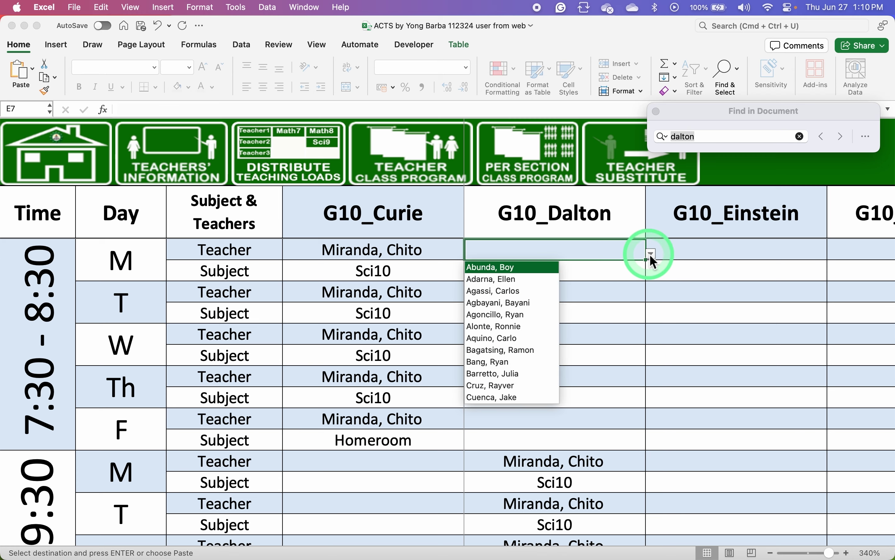
left_click(529, 276)
left_click(562, 274)
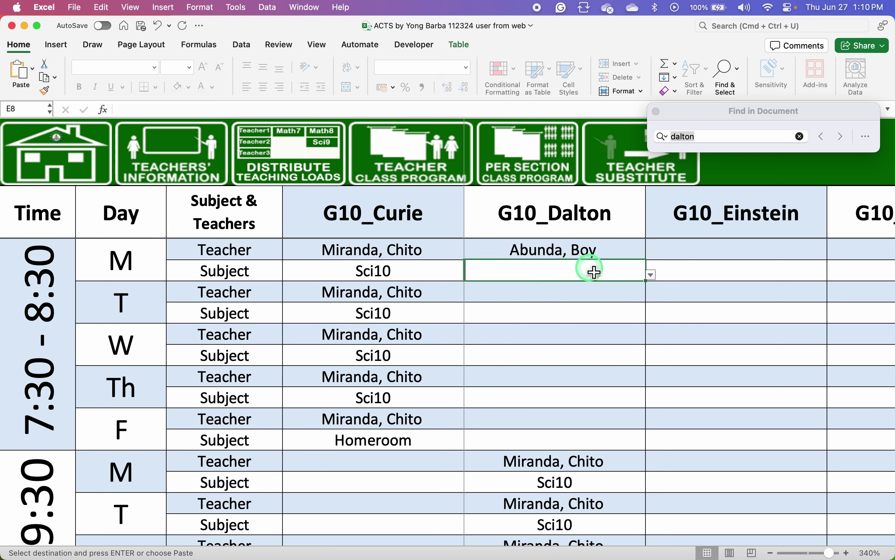
left_click(652, 274)
left_click_drag(657, 283, 511, 309)
Copy G10_Dalton's Monday 7:30-8:30 teacher and MAPEH10 entry to the Tuesday, Wednesday and Thursday slots of the same period
left_click_drag(569, 254, 557, 388)
key("super+c")
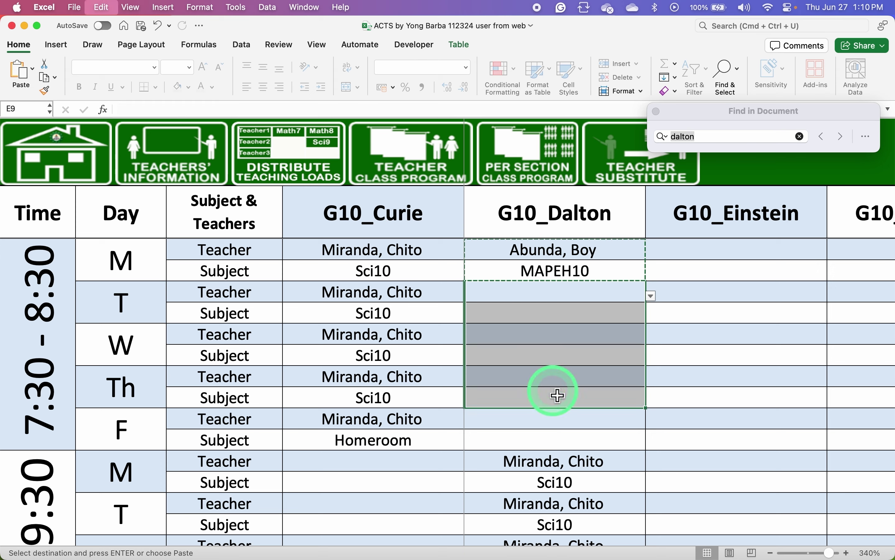
key("super+v")
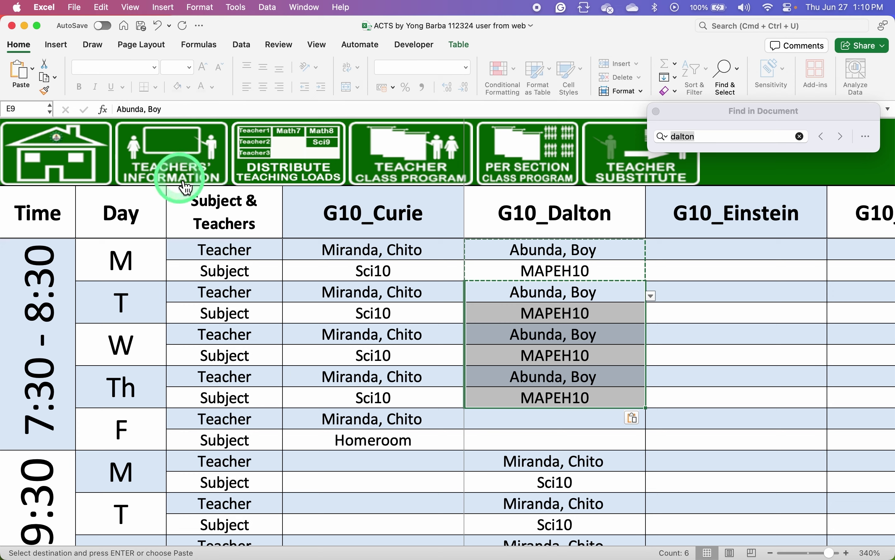
Reopen the teachers' information and check the subjects in the G10_Dalton adviser's distributed teaching loads
left_click(202, 180)
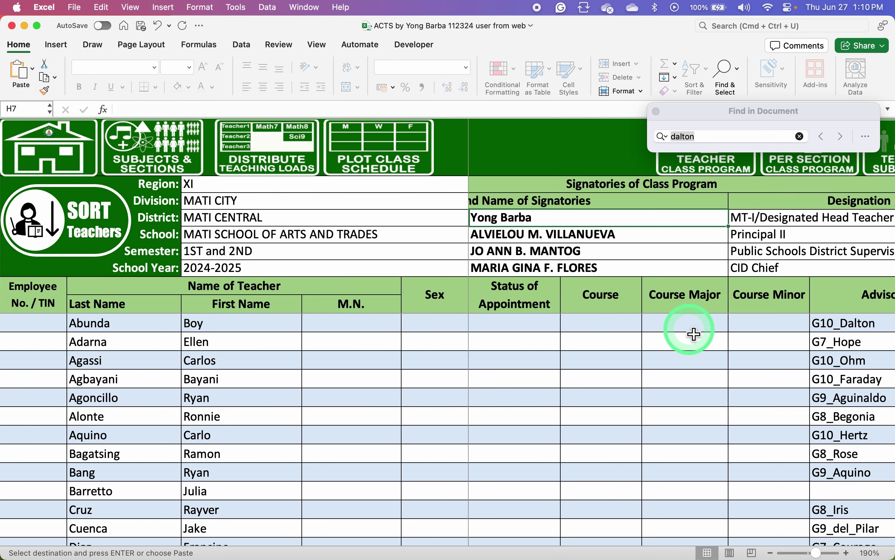
scroll(692, 333, "right", 10)
scroll(688, 331, "right", 5)
scroll(743, 335, "down", 1)
scroll(611, 369, "up", 1)
scroll(614, 368, "left", 5)
scroll(611, 366, "right", 5)
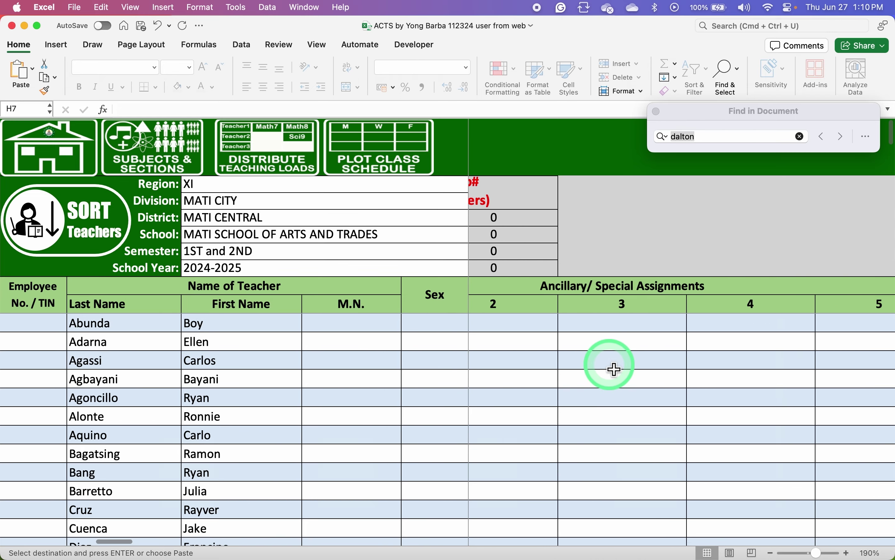
scroll(804, 332, "right", 4)
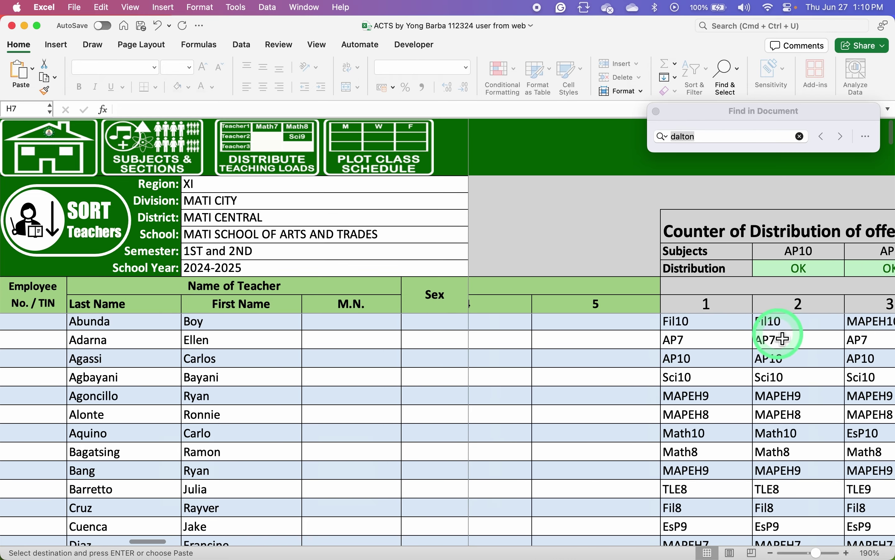